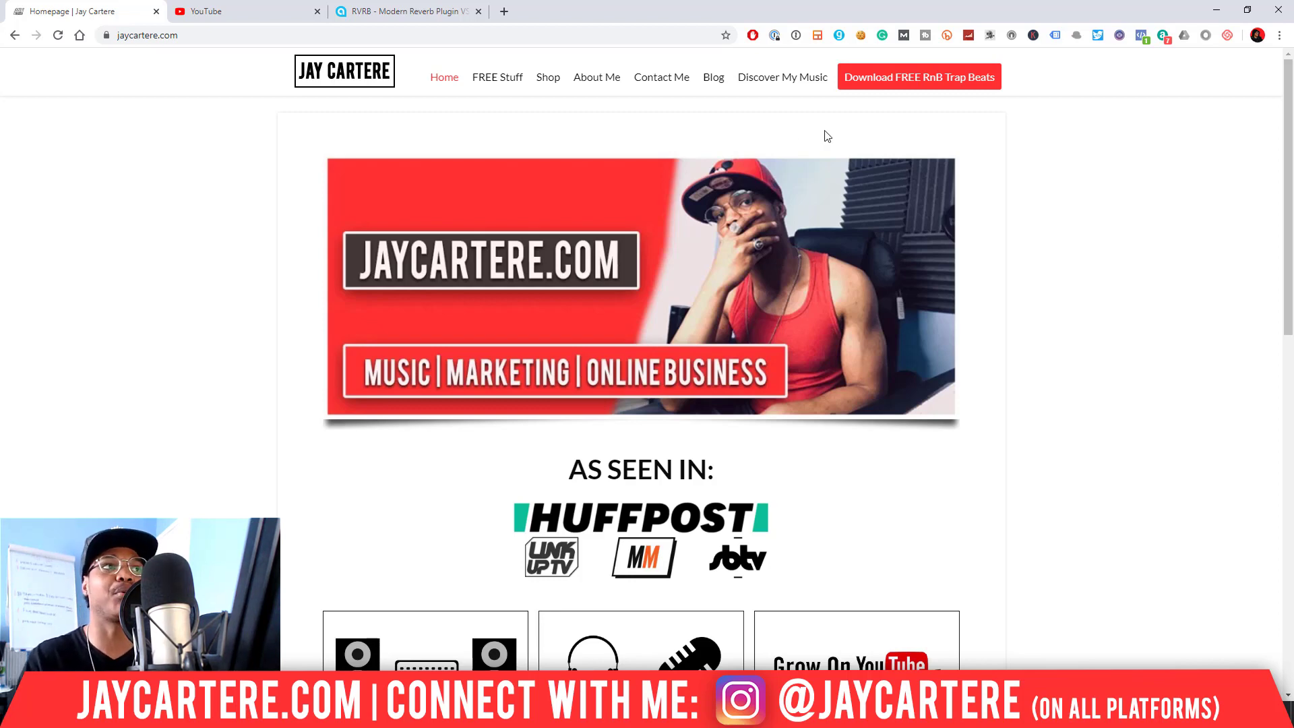
# Read through the feature list on the Abletunes RVRB product page.
pyautogui.click(402, 14)
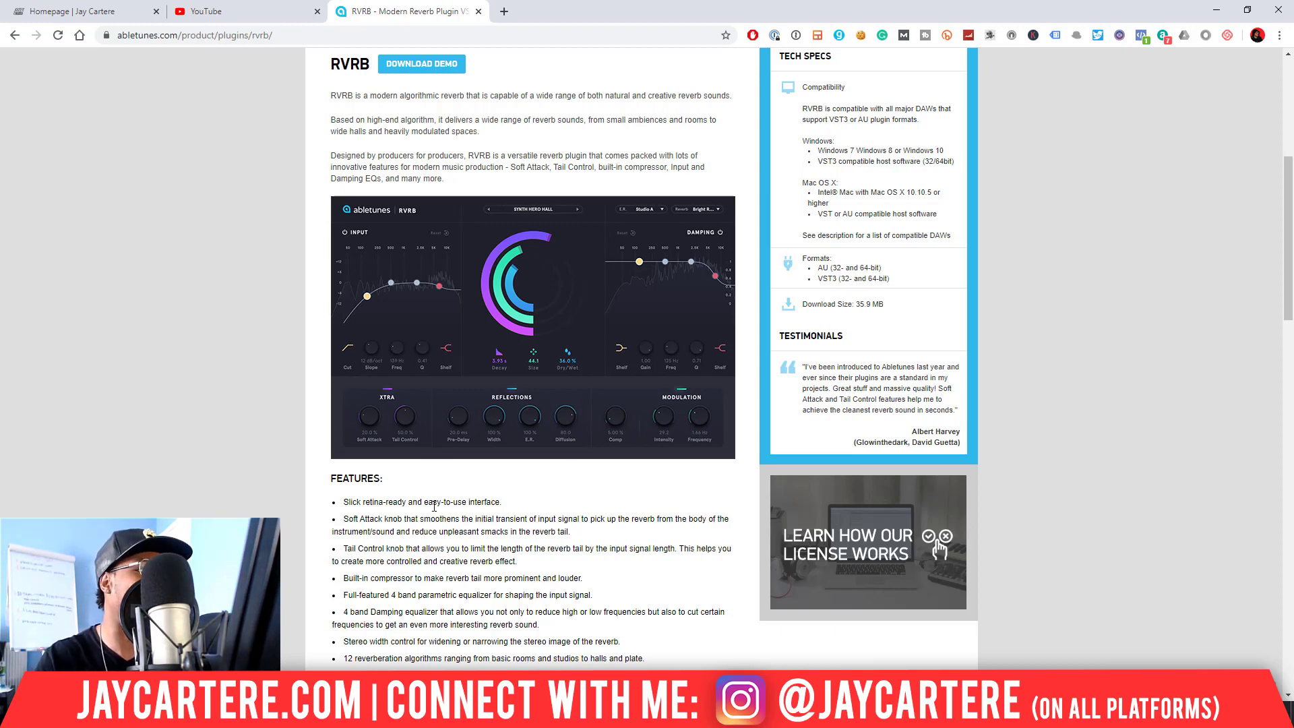
pyautogui.scroll(-3, 434, 506)
pyautogui.scroll(1, 433, 505)
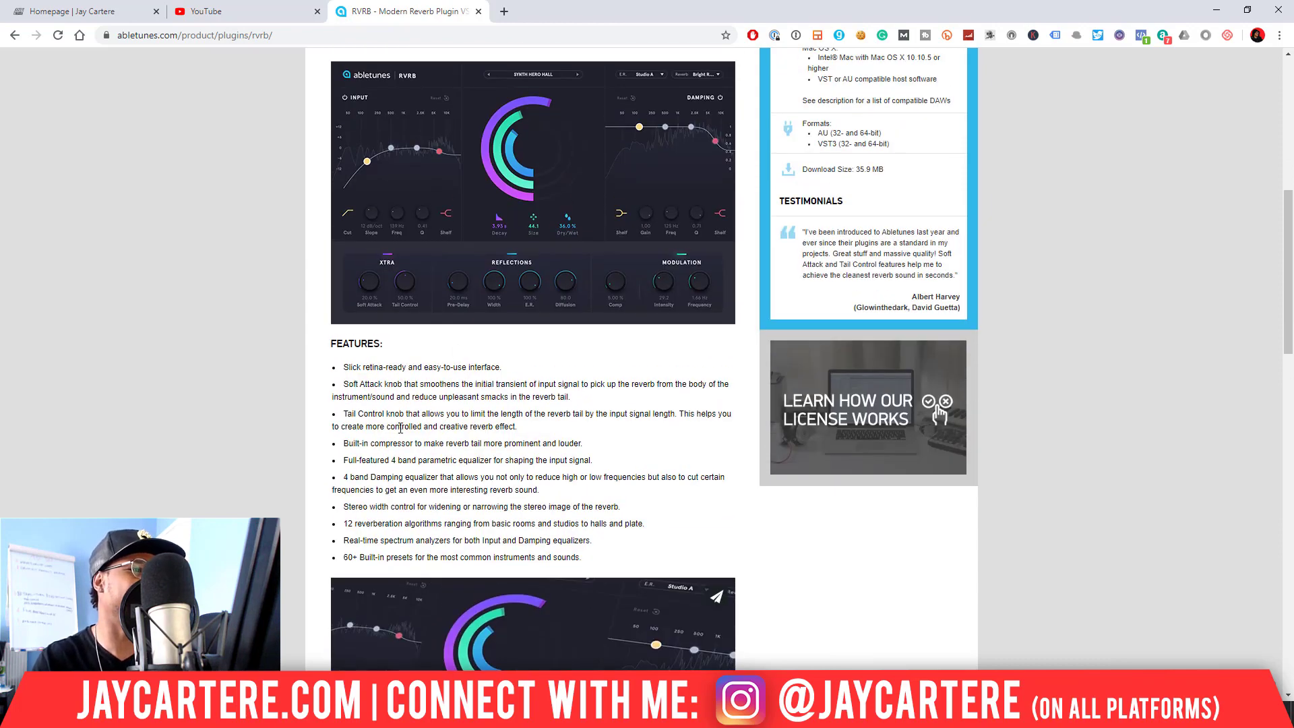
pyautogui.scroll(-5, 377, 391)
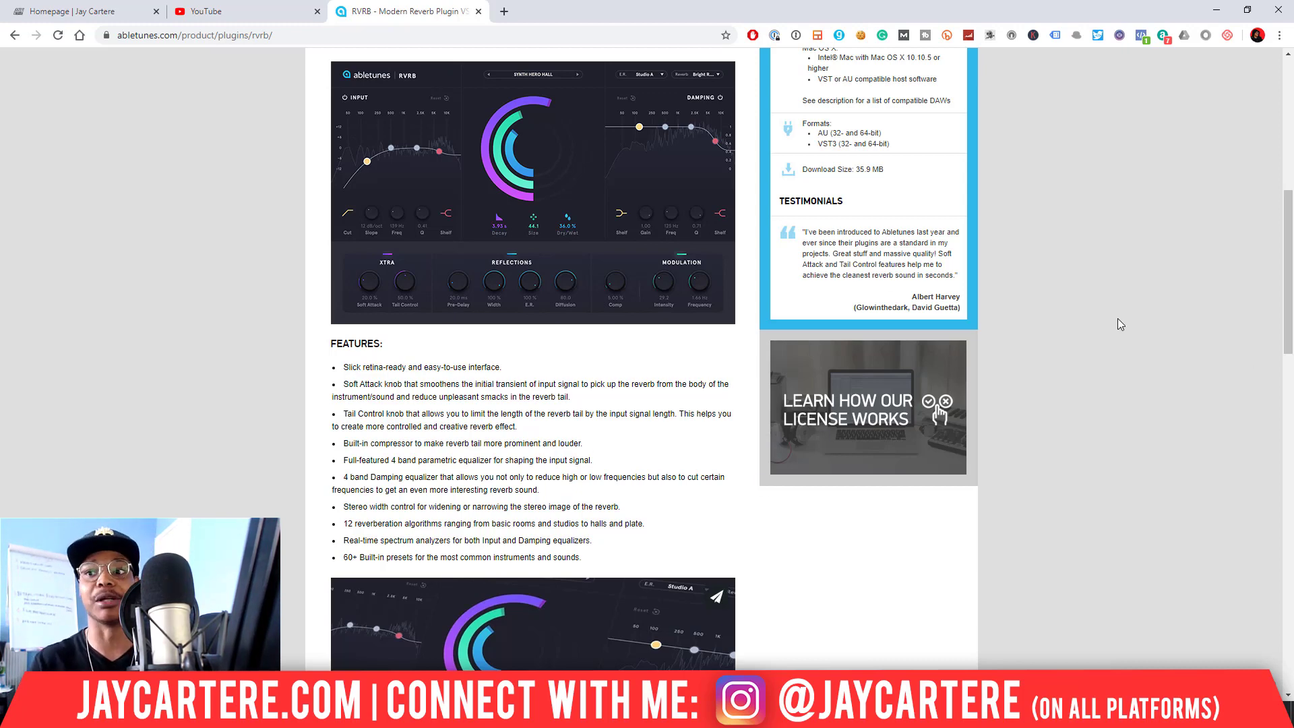
# Switch to FL Studio and enable all the bypassed effects on the MAIN VOCALS mixer track, from Maximus through the last Neutron 3 Equalizer.
pyautogui.click(1217, 10)
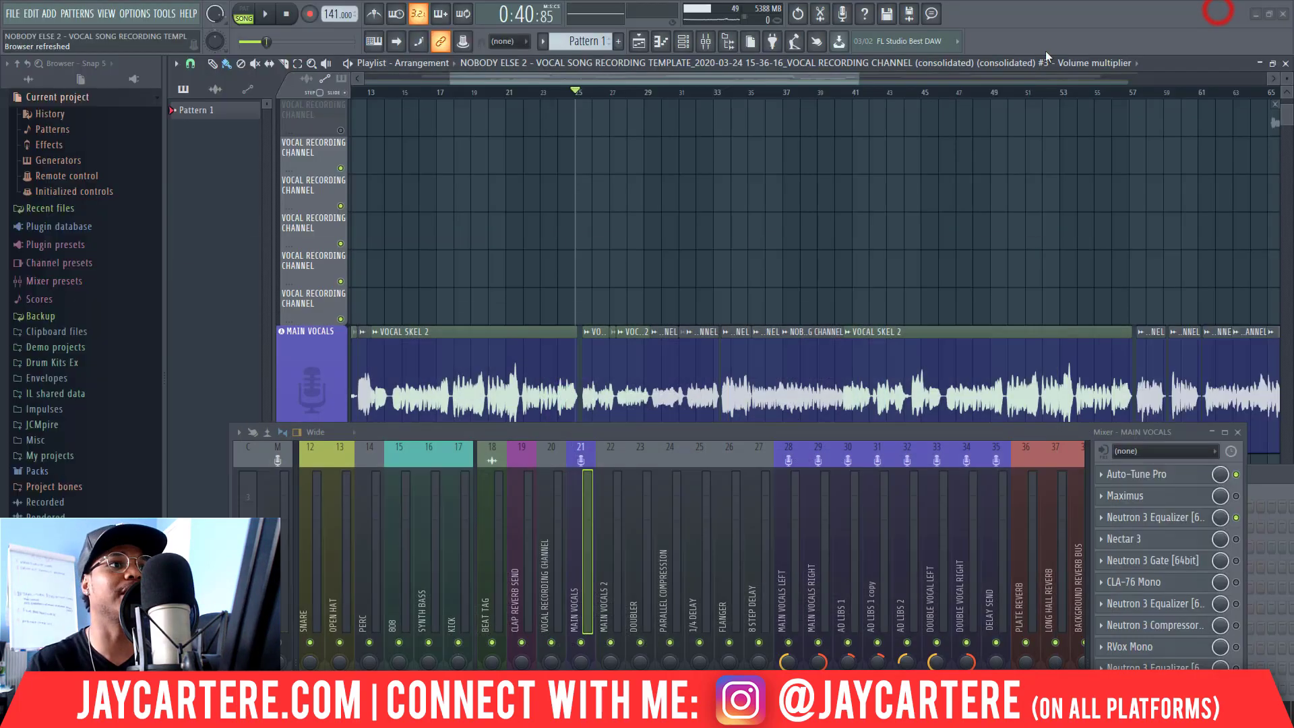
pyautogui.moveTo(706, 431); pyautogui.dragTo(616, 117)
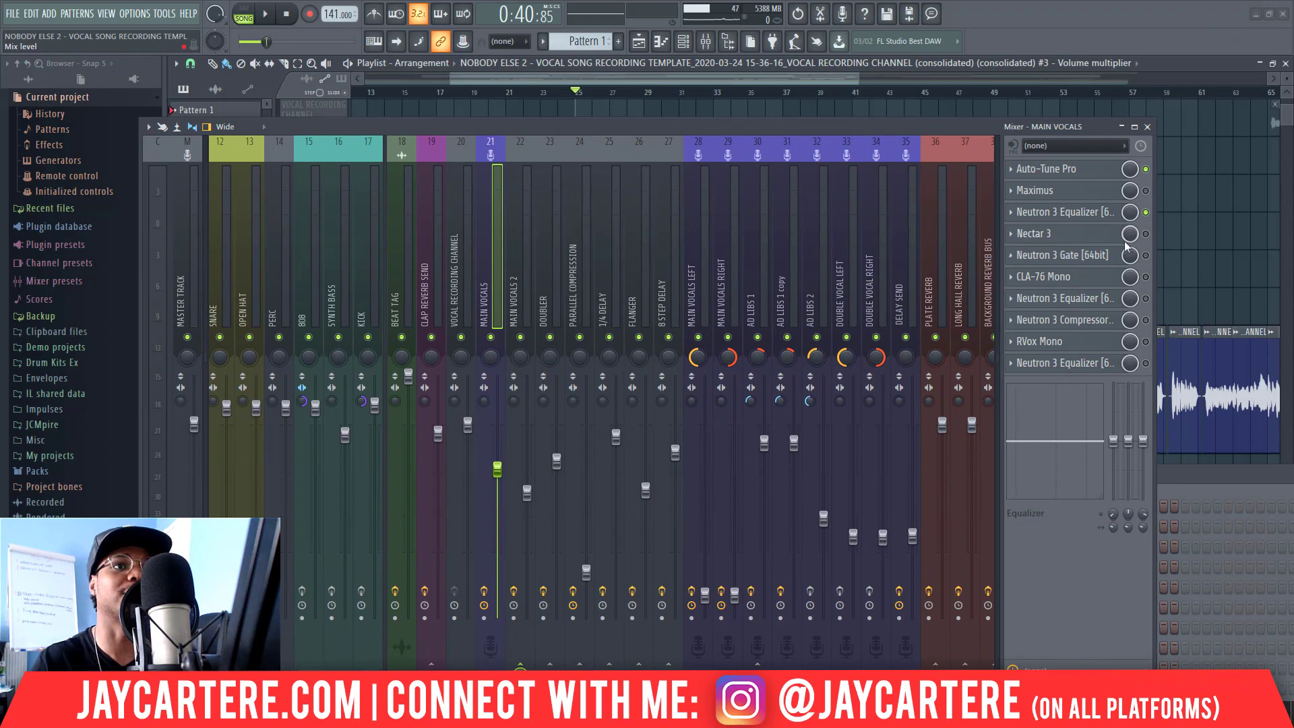
pyautogui.click(1146, 234)
pyautogui.click(1146, 191)
pyautogui.click(1146, 256)
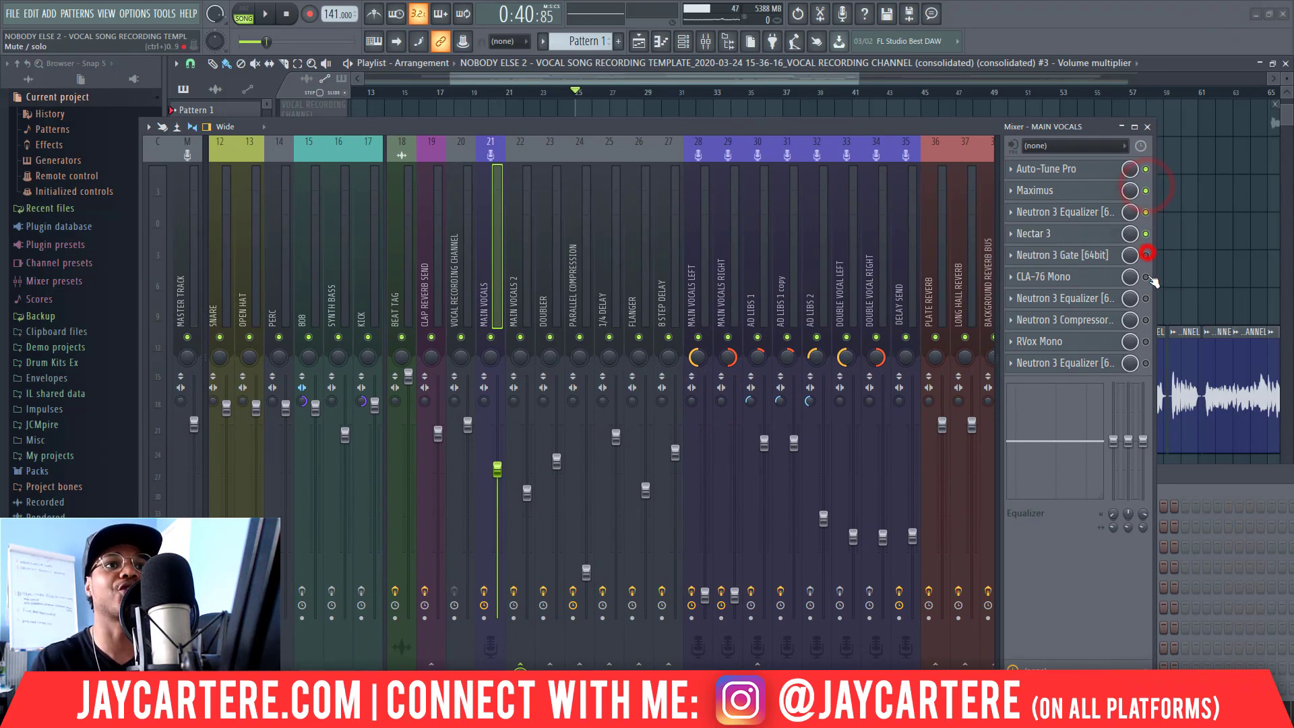
pyautogui.click(1146, 277)
pyautogui.click(1146, 299)
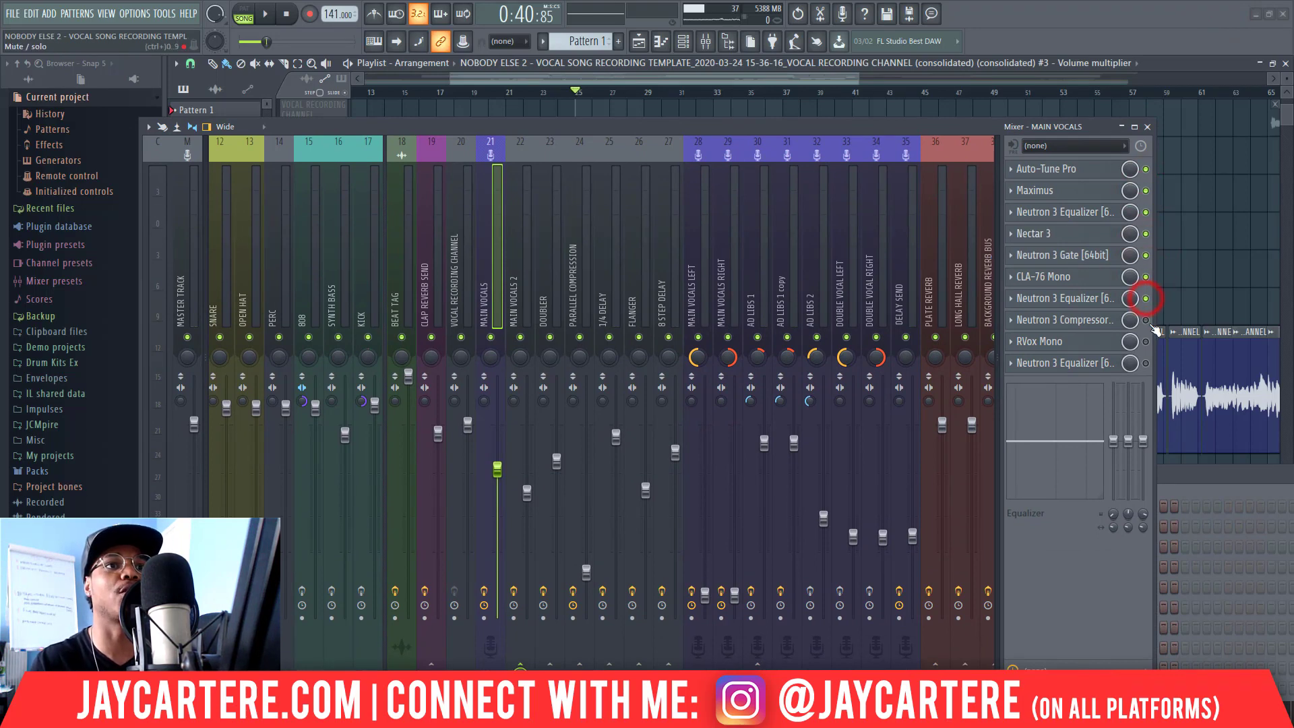
pyautogui.click(1146, 320)
pyautogui.click(1146, 341)
pyautogui.click(1146, 364)
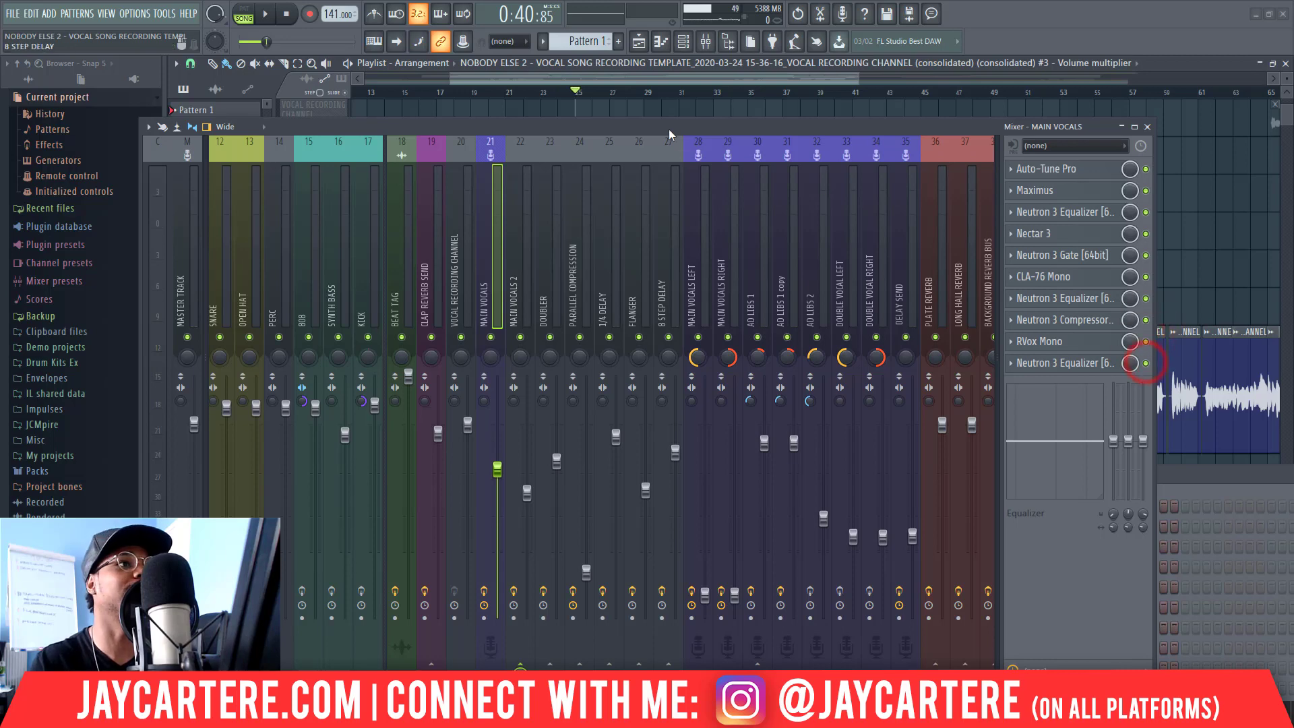
# Inspect the effects on the PLATE REVERB, LONG HALL REVERB and BACKGROUND REVERB BUS mixer tracks.
pyautogui.moveTo(669, 127); pyautogui.dragTo(681, 98)
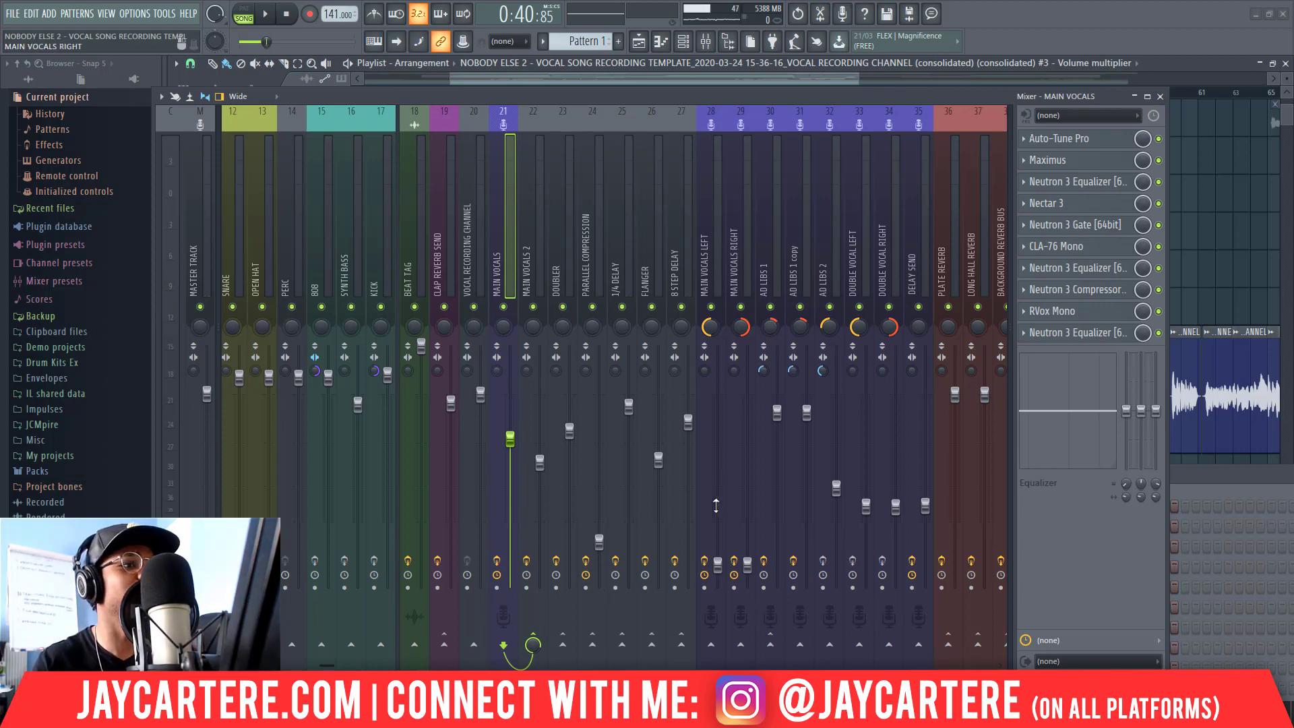
pyautogui.hscroll(9, 316, 657)
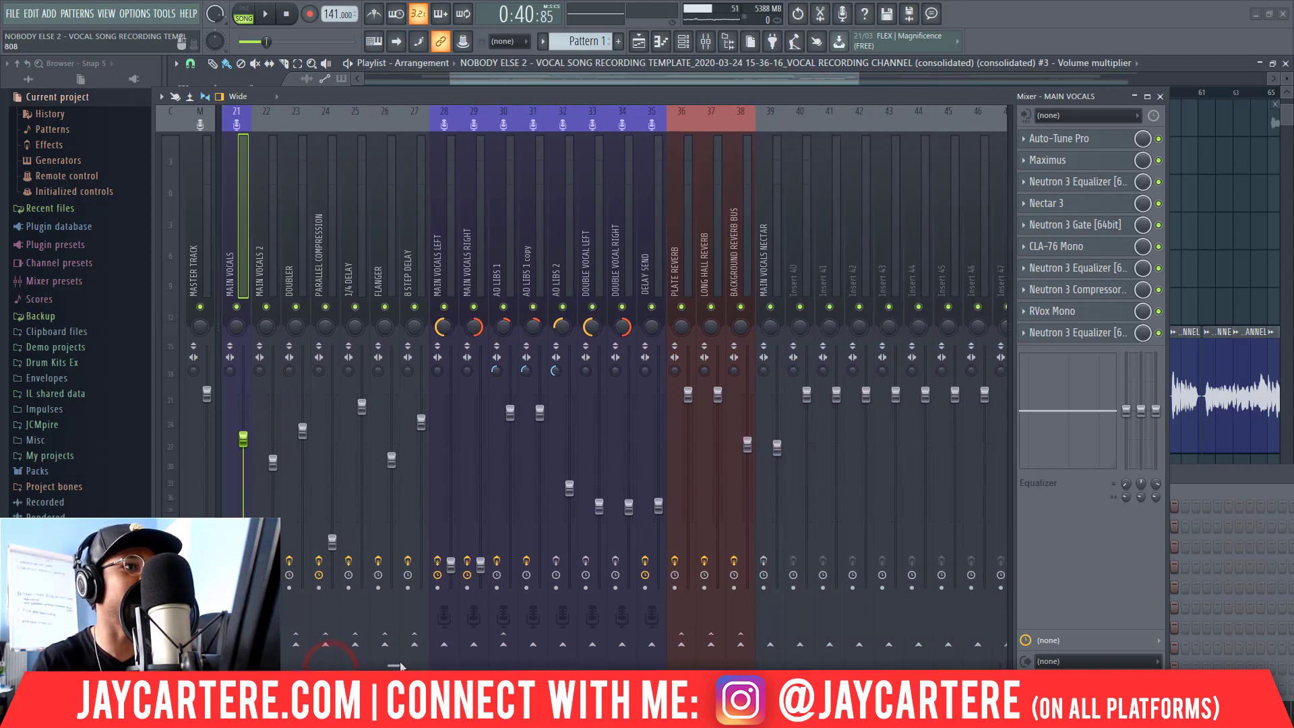
pyautogui.click(678, 229)
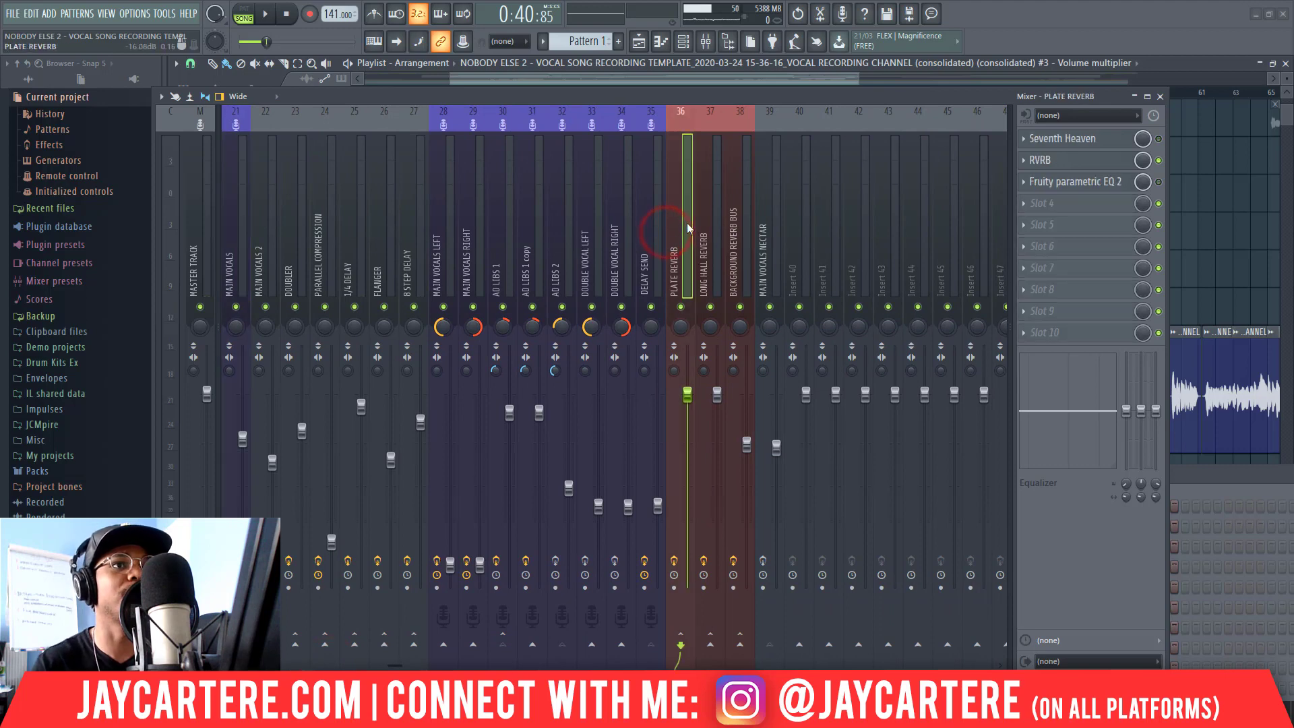
pyautogui.click(704, 222)
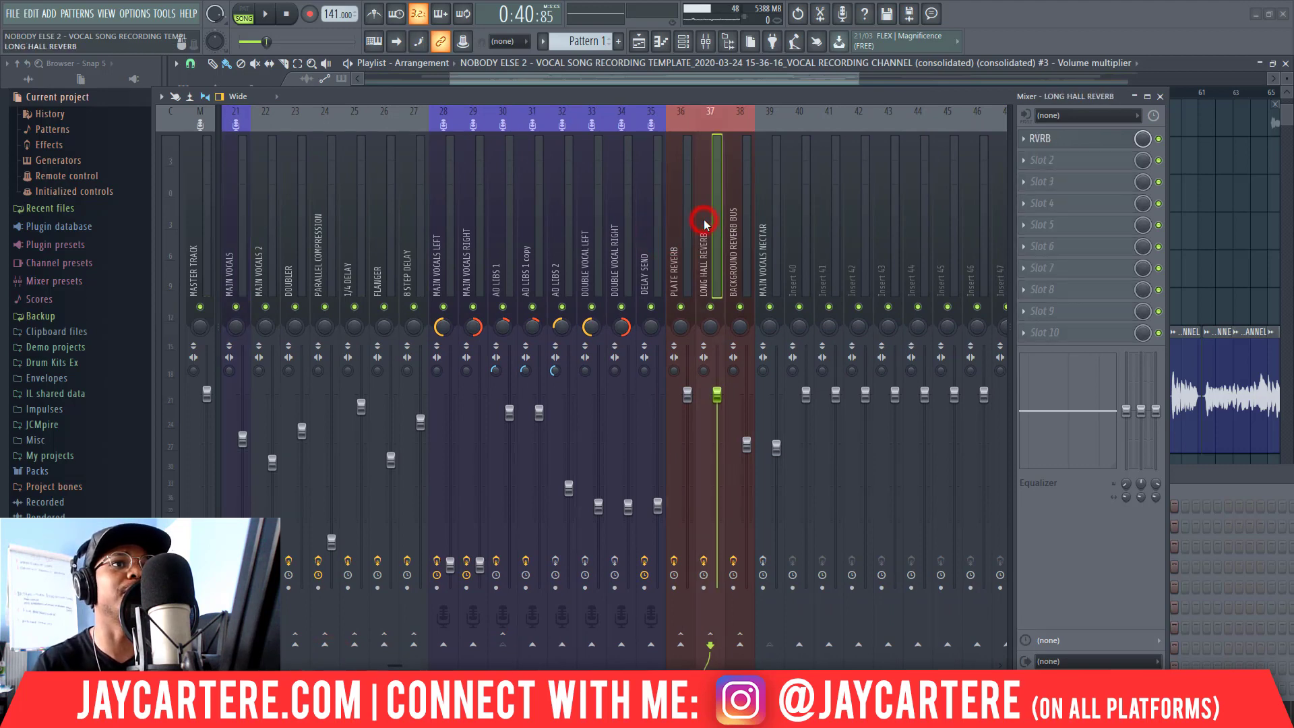
pyautogui.click(734, 242)
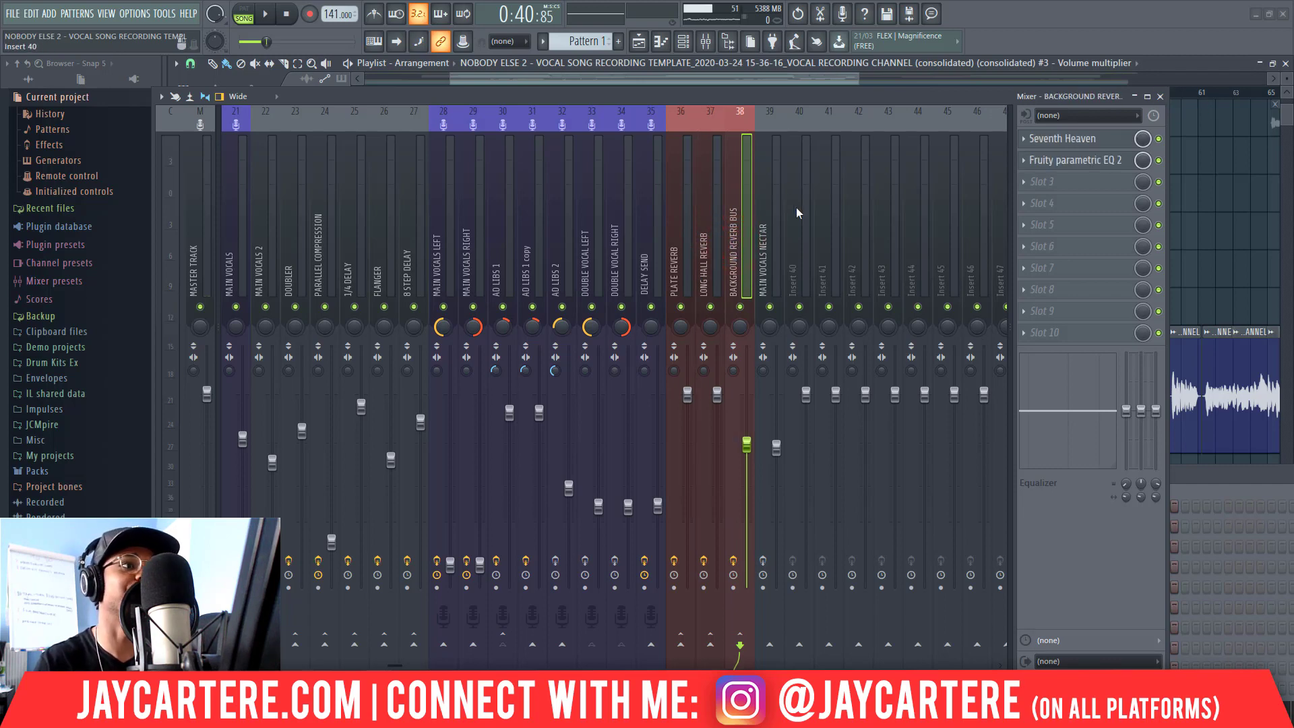
# Bring the playlist into view above the mixer and play a section of the full song.
pyautogui.moveTo(613, 91); pyautogui.dragTo(659, 332)
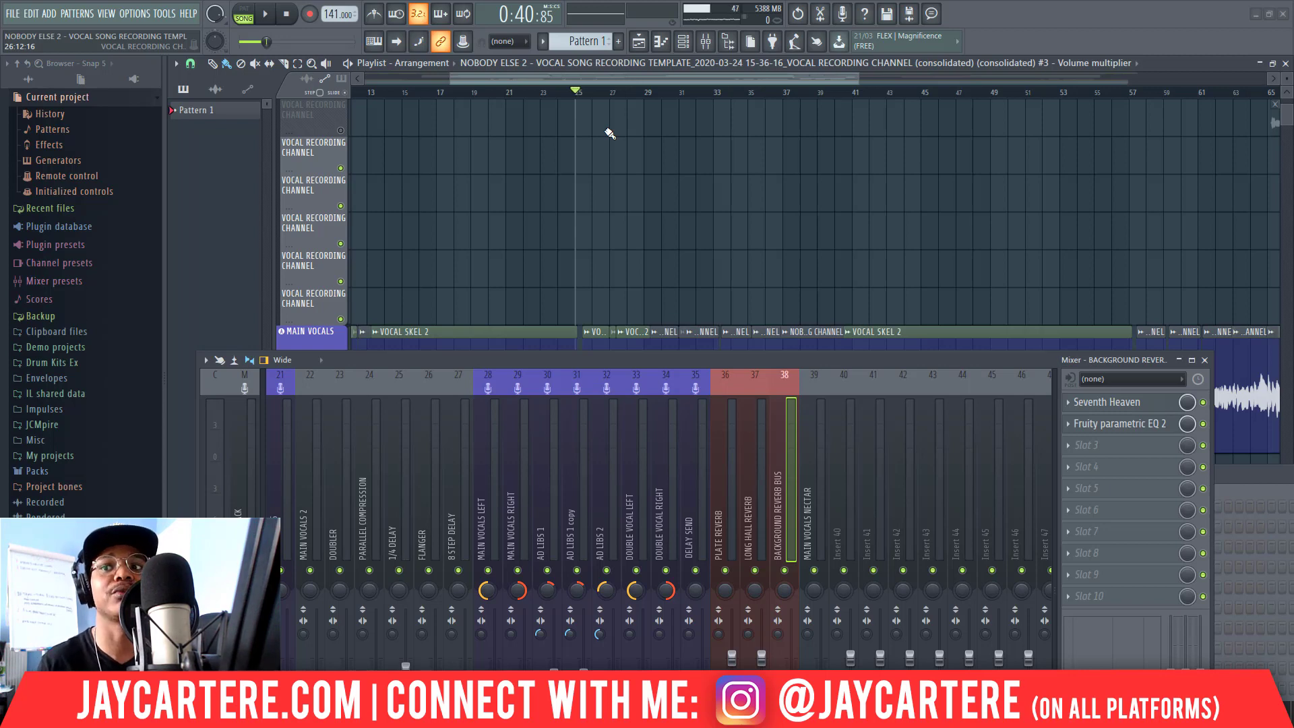
pyautogui.press('space')
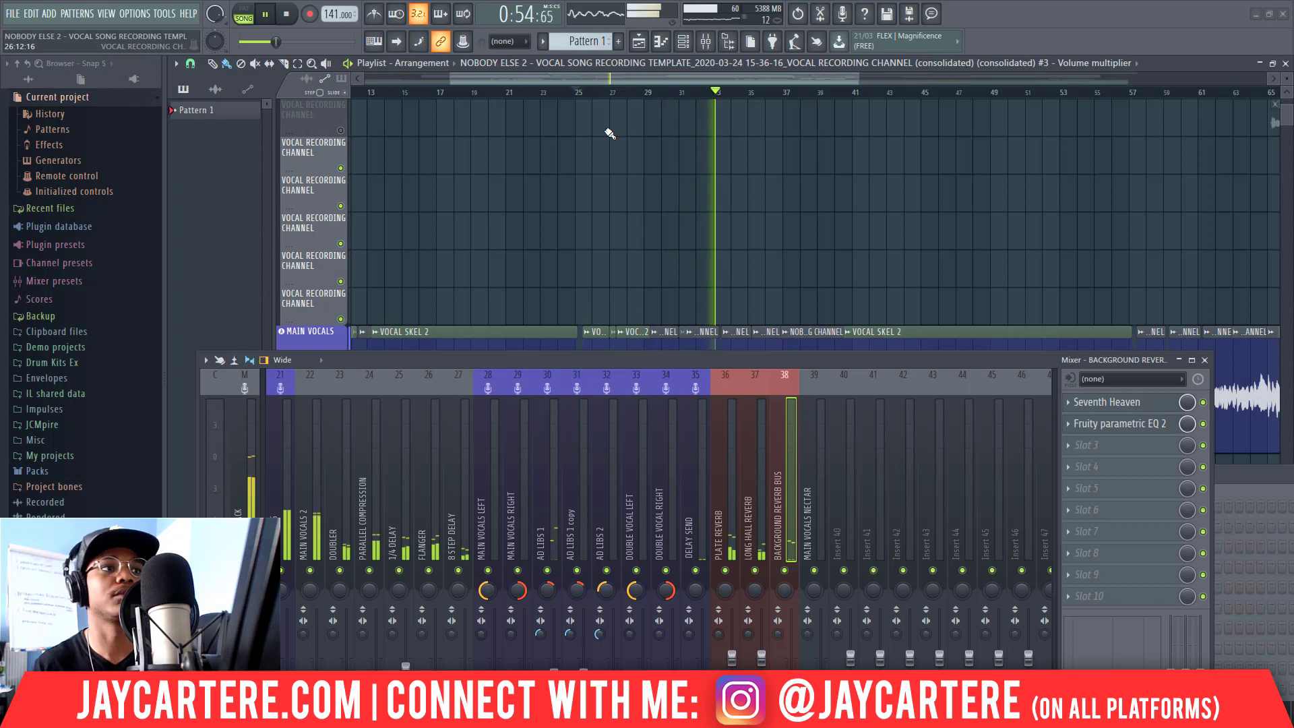
pyautogui.press('space')
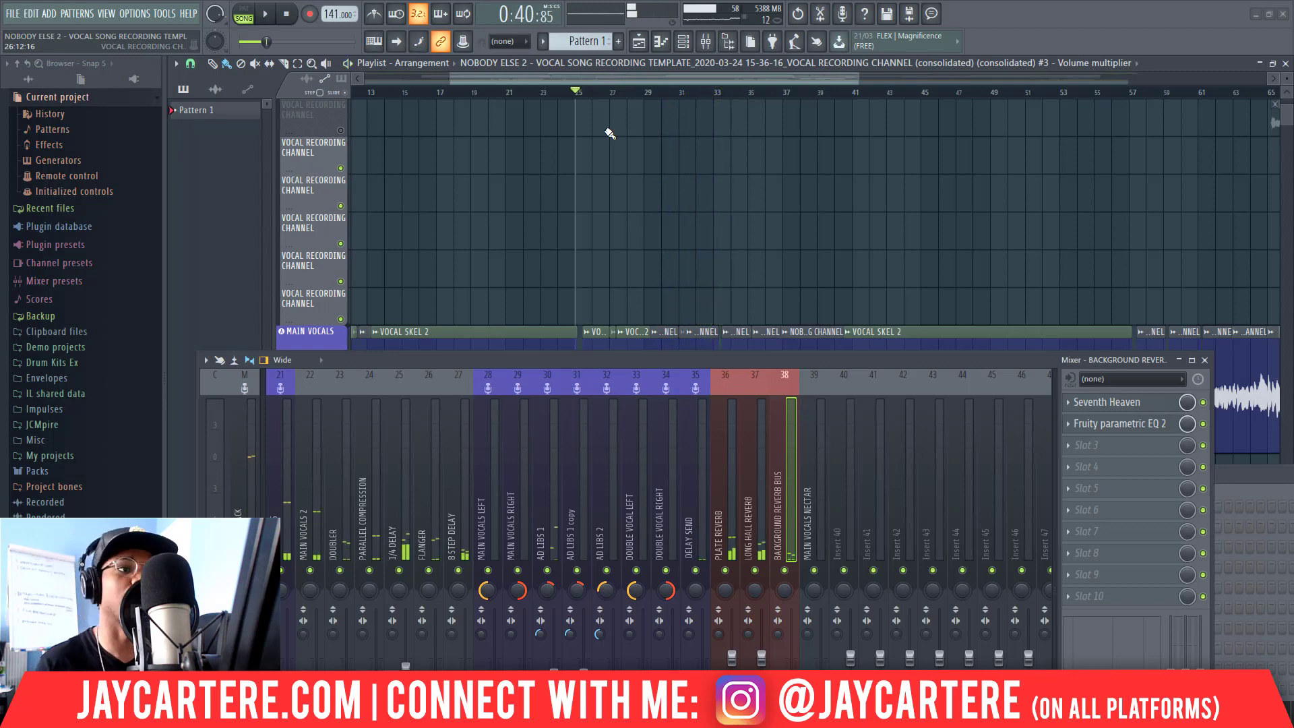
# Solo the MAIN VOCALS mixer track together with its routed send tracks and audition the vocals.
pyautogui.doubleClick(269, 359)
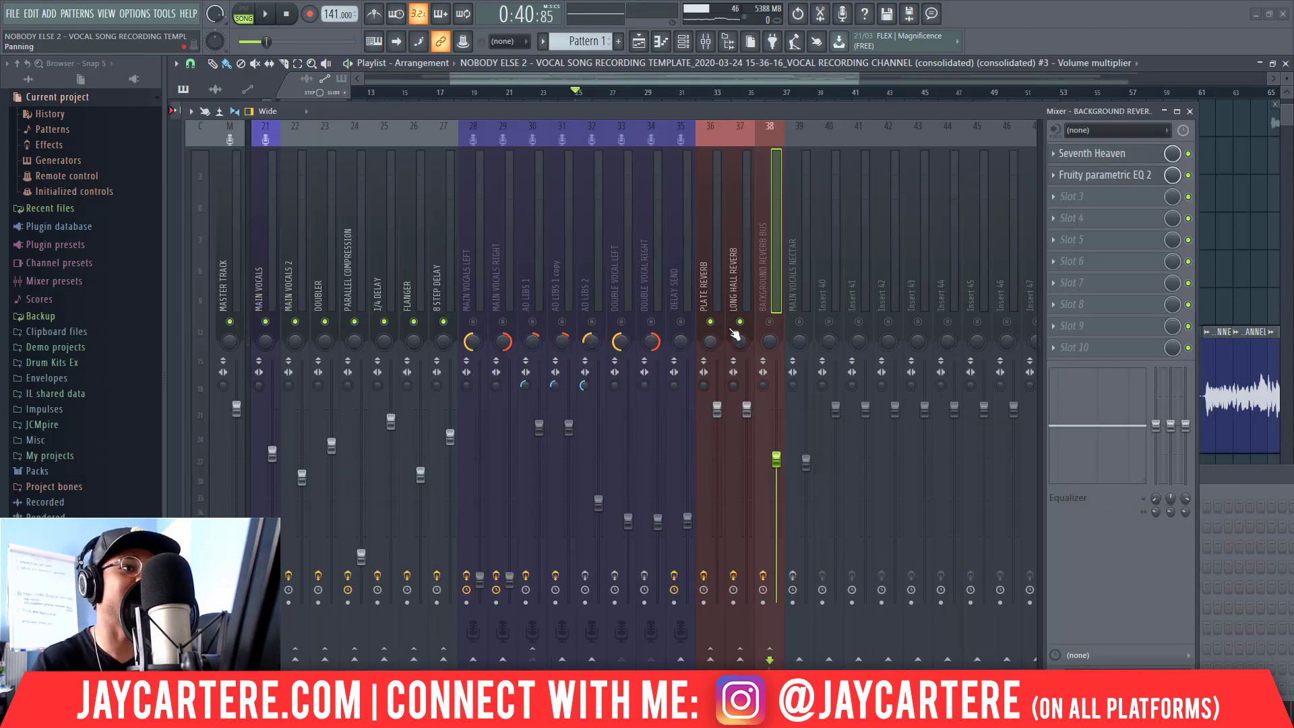
pyautogui.doubleClick(657, 112)
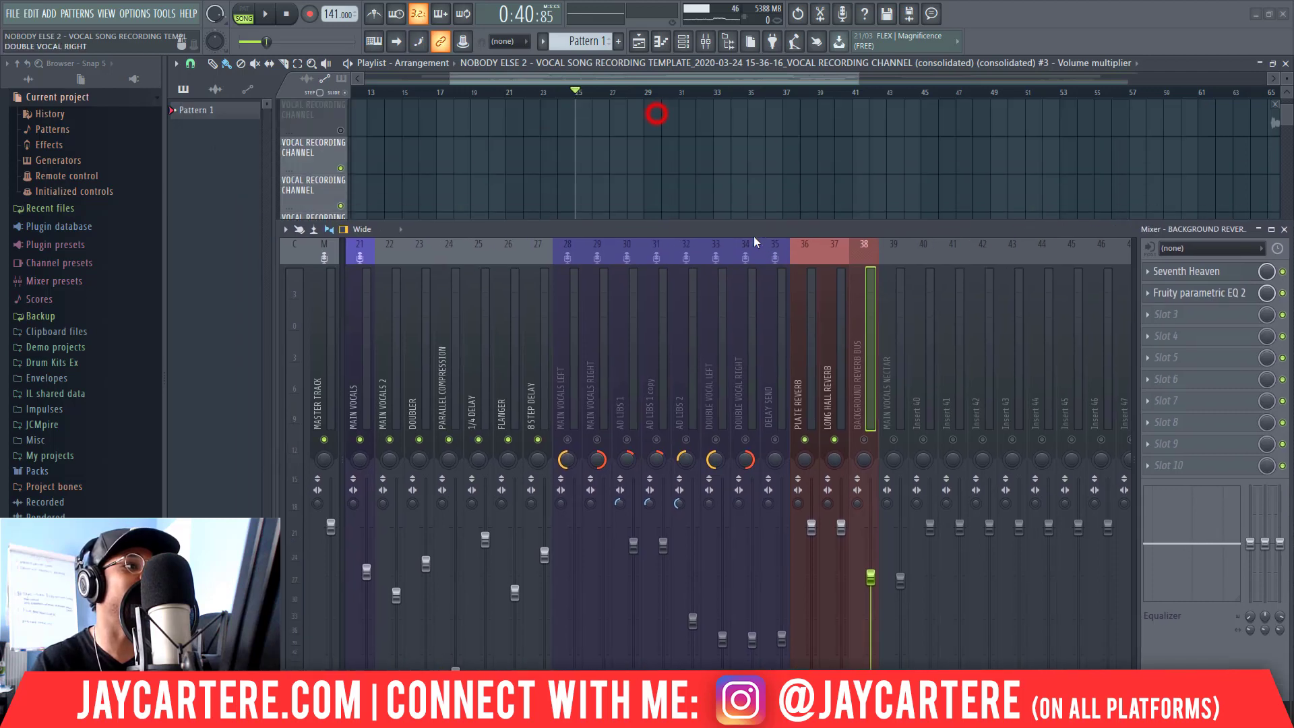
pyautogui.moveTo(754, 235); pyautogui.dragTo(718, 395)
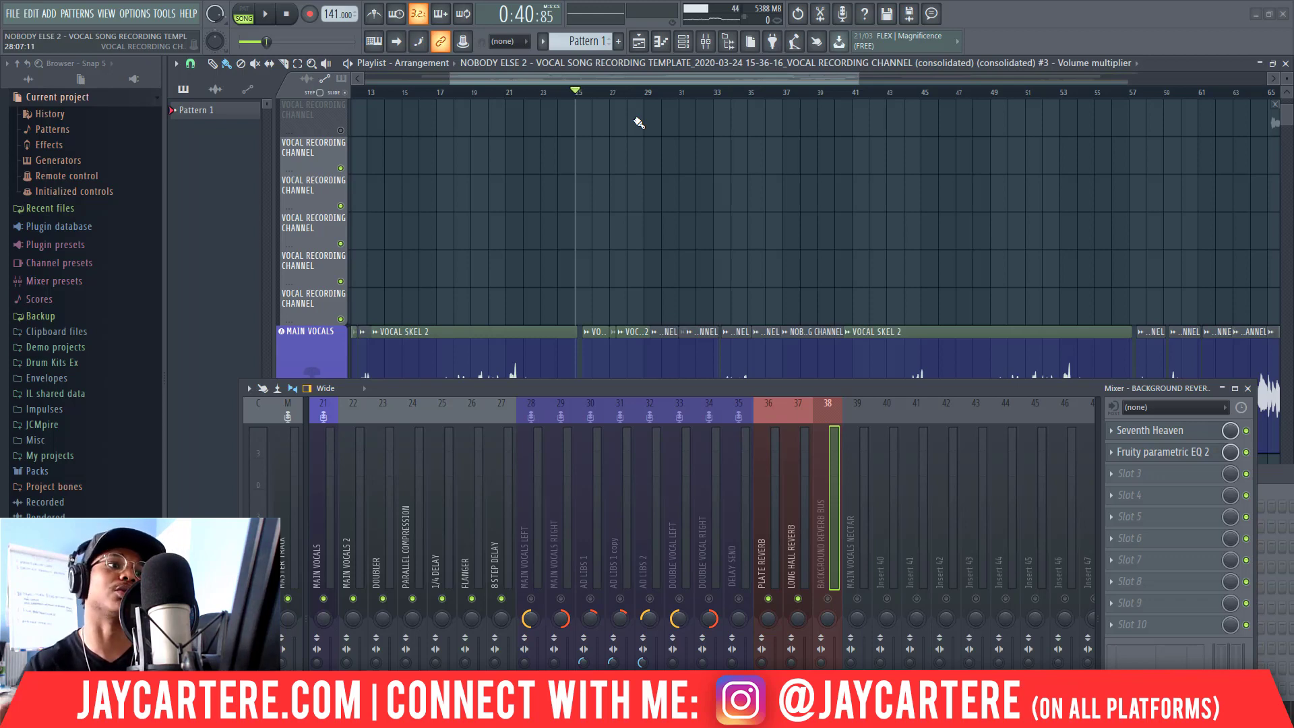
pyautogui.press('space')
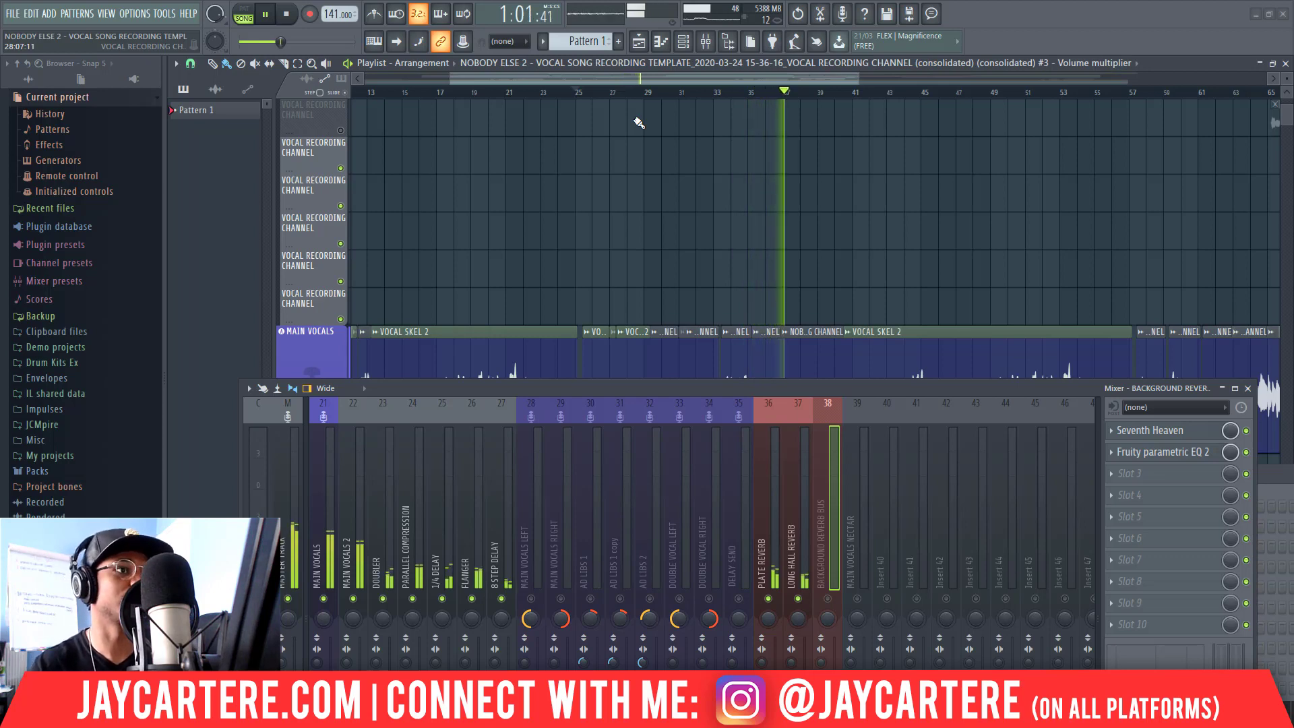
pyautogui.press('space')
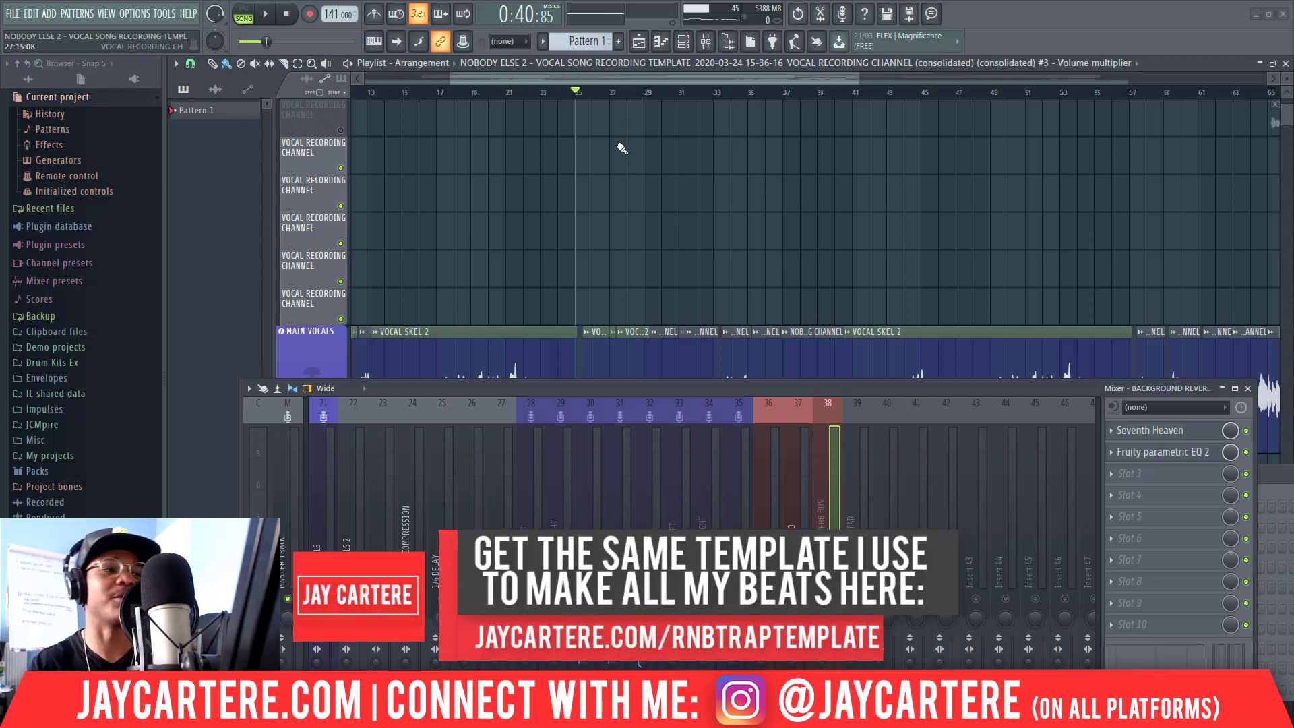
# Open the RVRB plugin on the PLATE REVERB track and arrange the windows so its whole interface is unobstructed.
pyautogui.moveTo(713, 388); pyautogui.dragTo(690, 87)
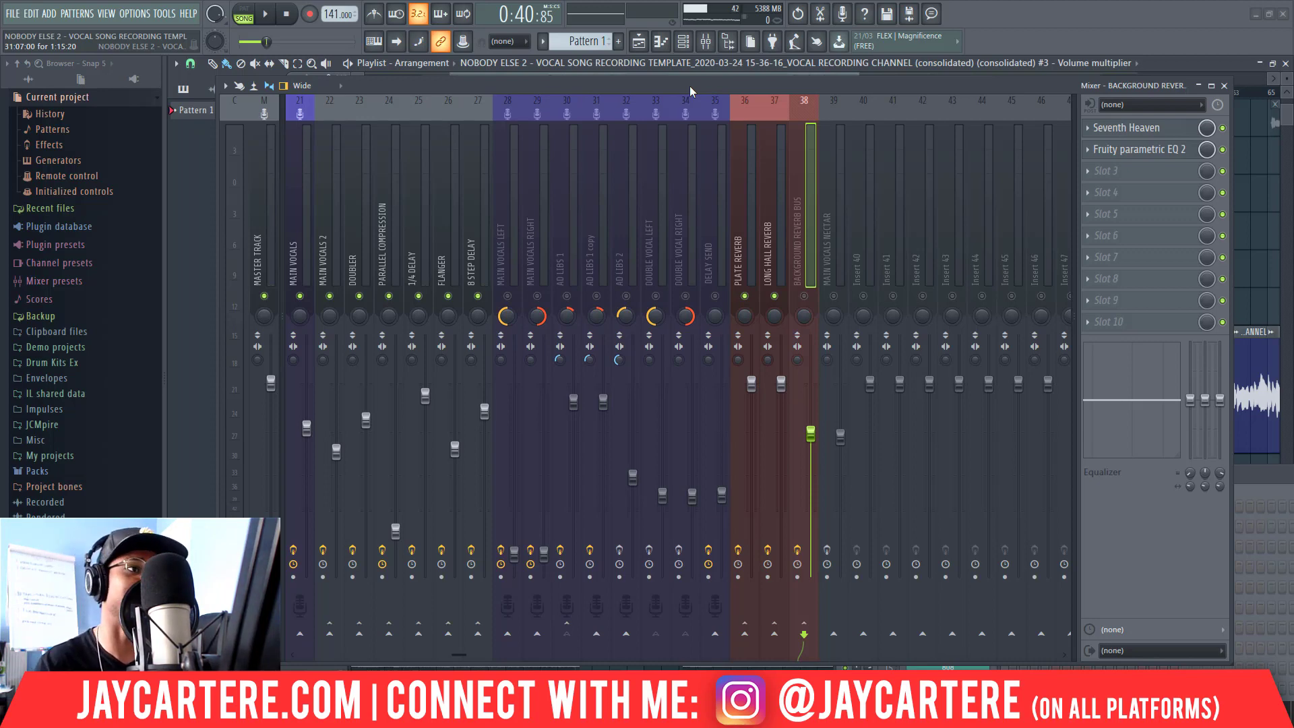
pyautogui.click(743, 147)
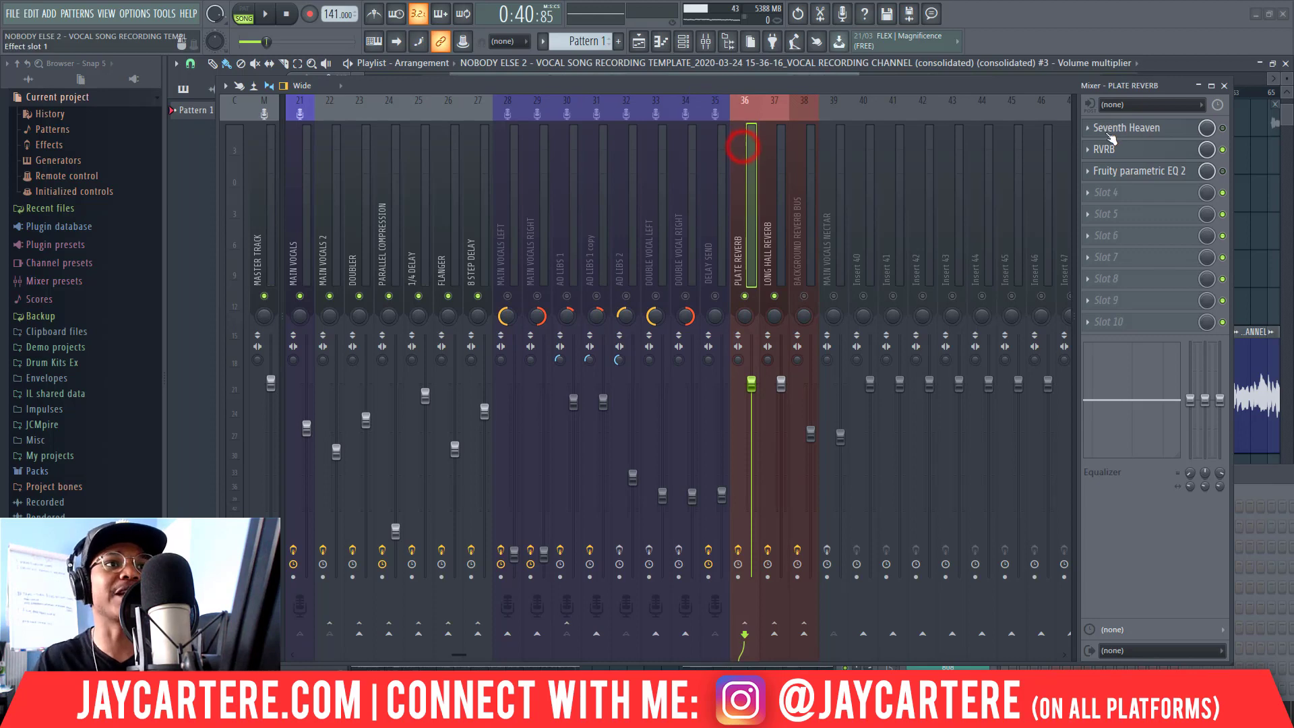
pyautogui.click(1129, 149)
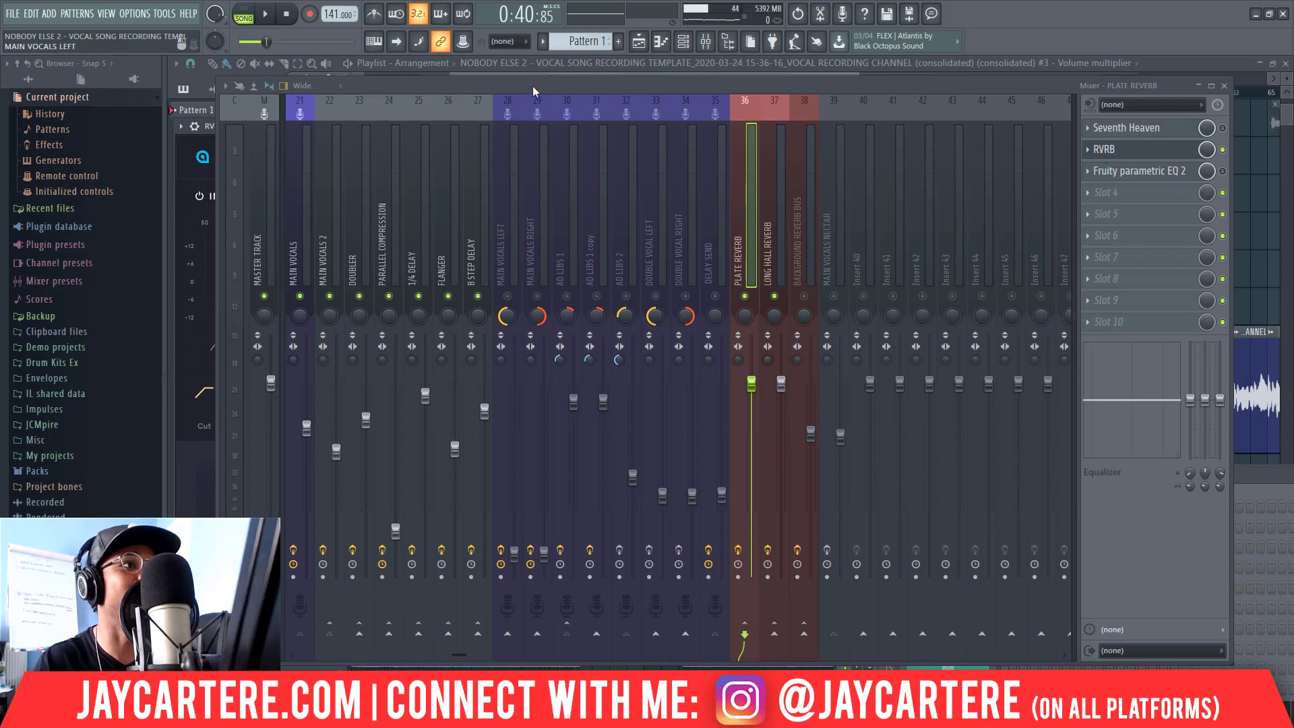
pyautogui.moveTo(533, 87); pyautogui.dragTo(528, 315)
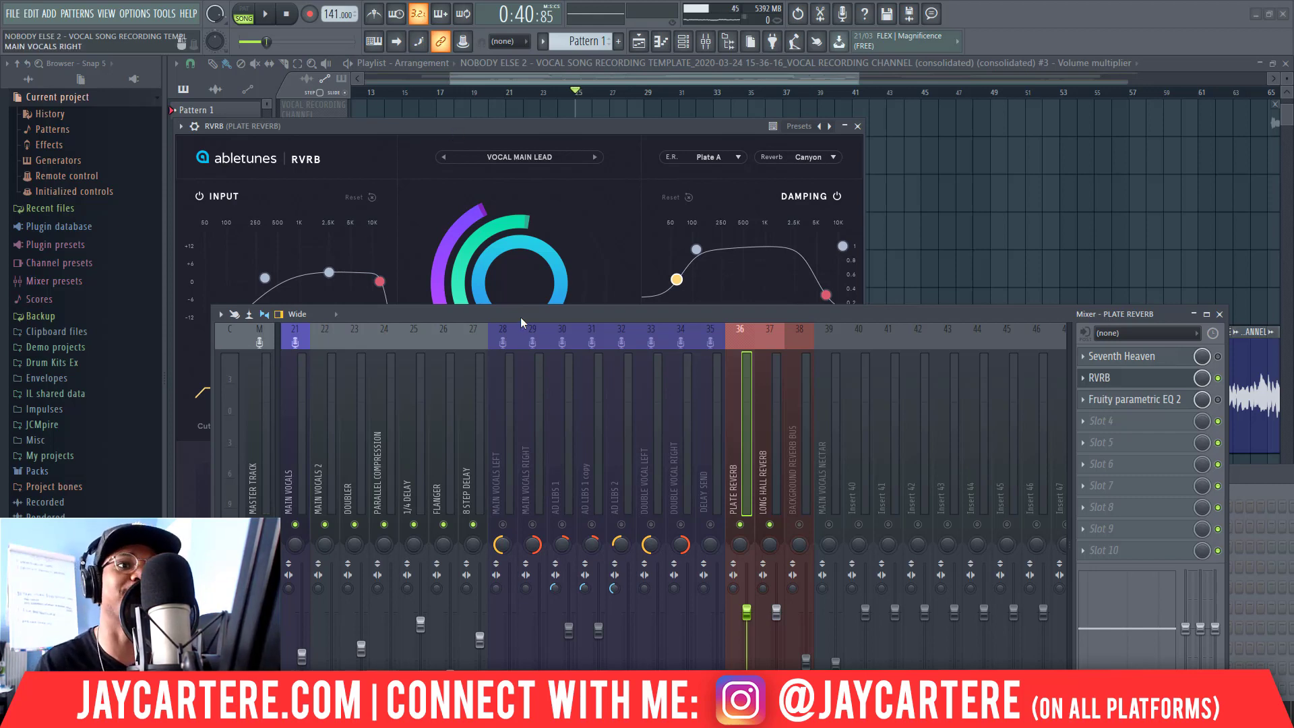
pyautogui.moveTo(520, 316); pyautogui.dragTo(540, 312)
pyautogui.press('F9')
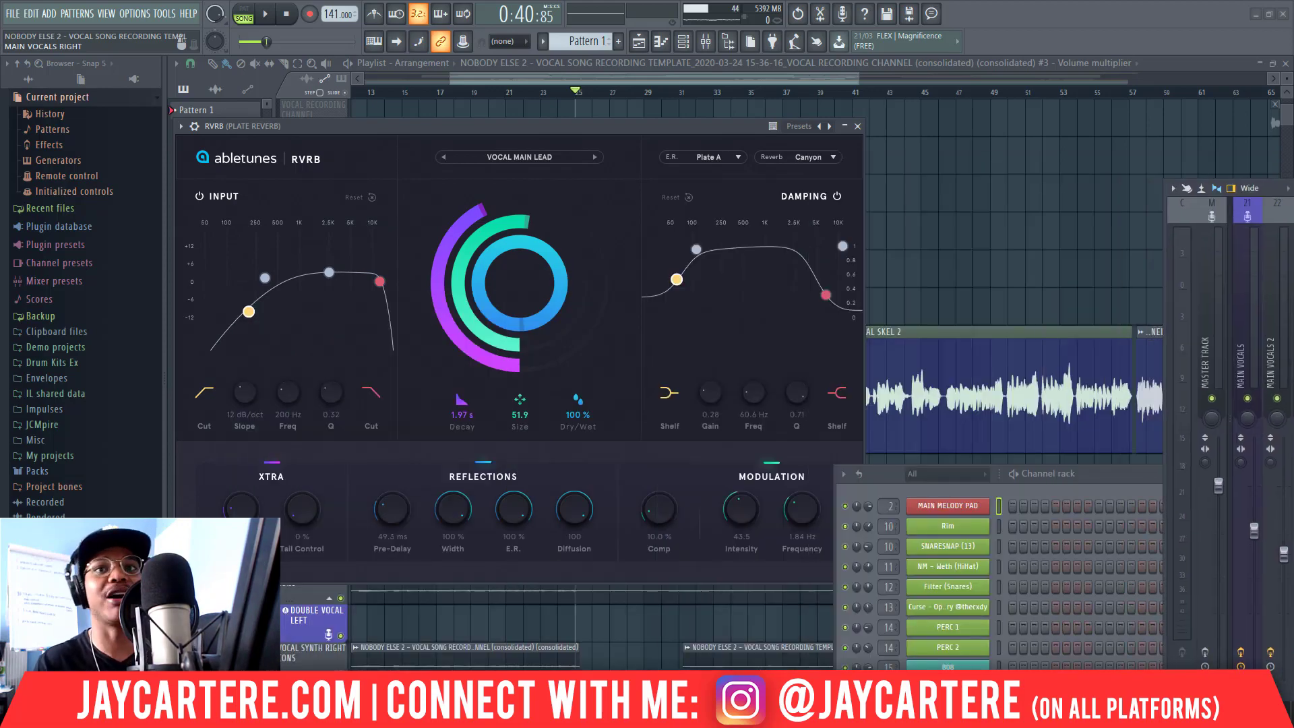
pyautogui.moveTo(479, 126); pyautogui.dragTo(563, 127)
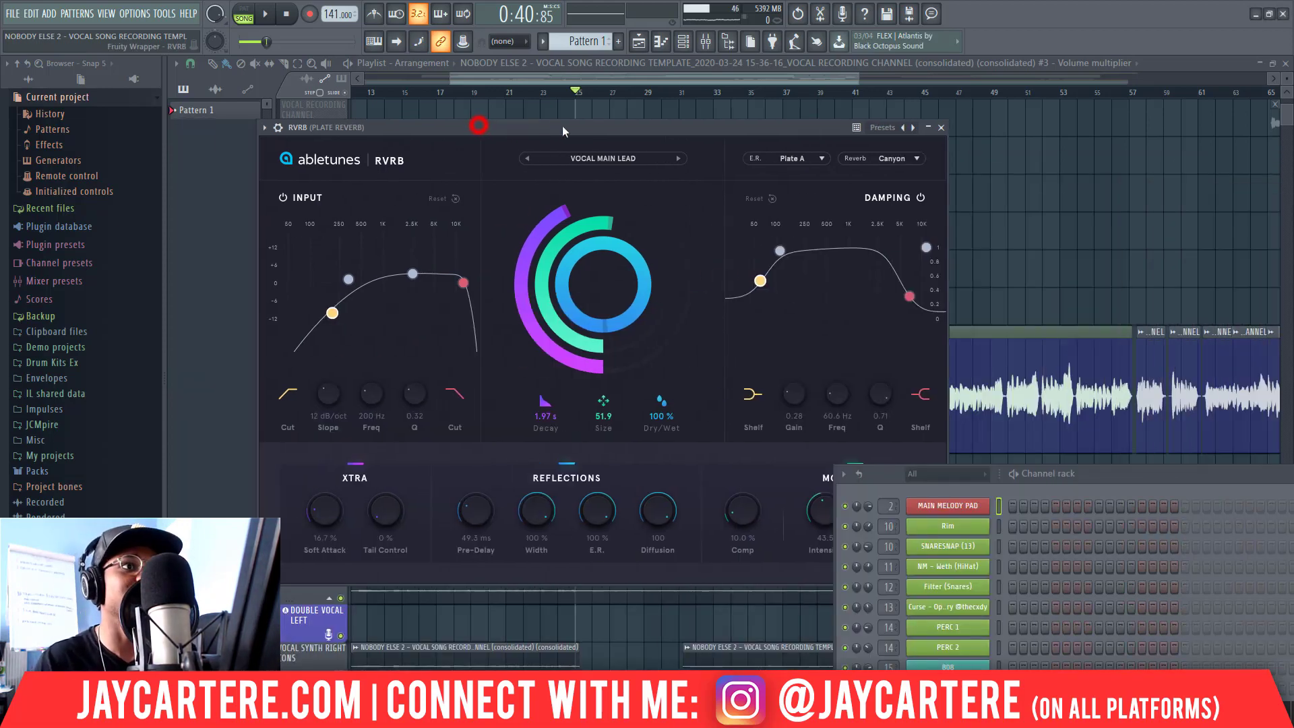
# Show the mixer and set the send level from MAIN VOCALS 2 to PLATE REVERB to 125%.
pyautogui.press('F9')
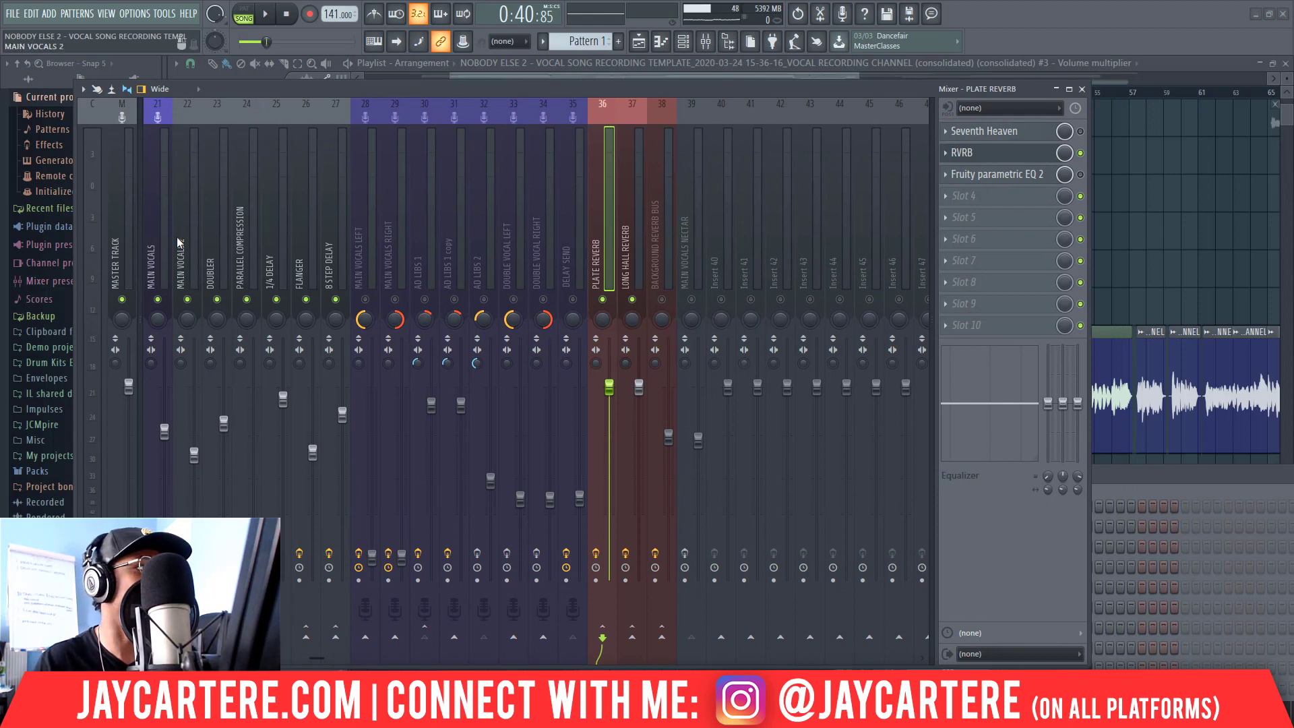
pyautogui.click(181, 240)
pyautogui.click(152, 234)
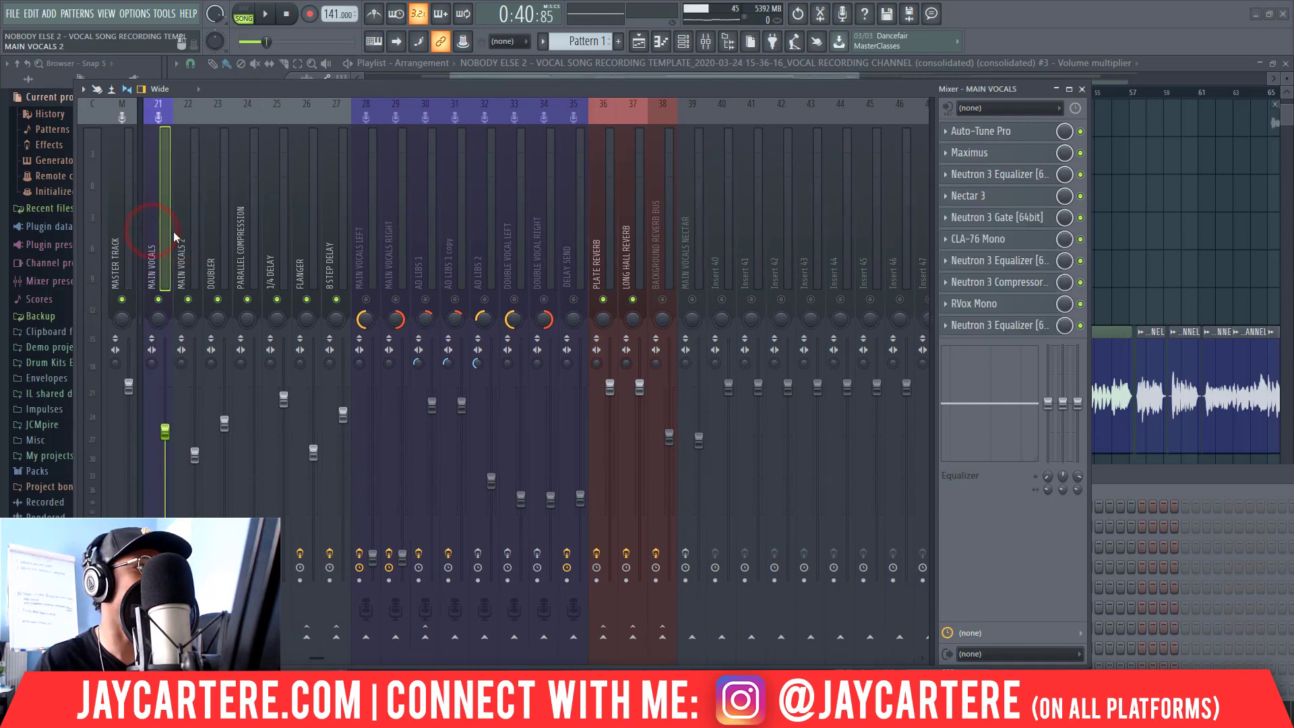
pyautogui.click(178, 234)
pyautogui.rightClick(606, 644)
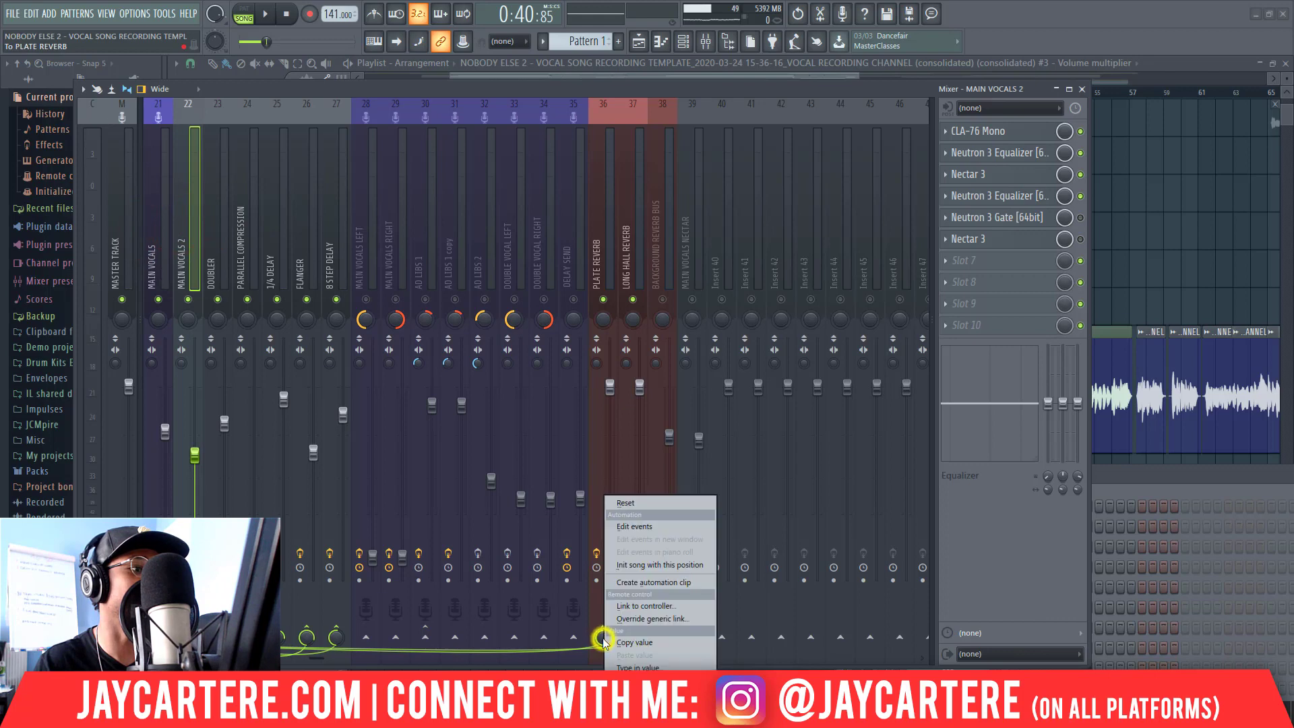
pyautogui.click(645, 642)
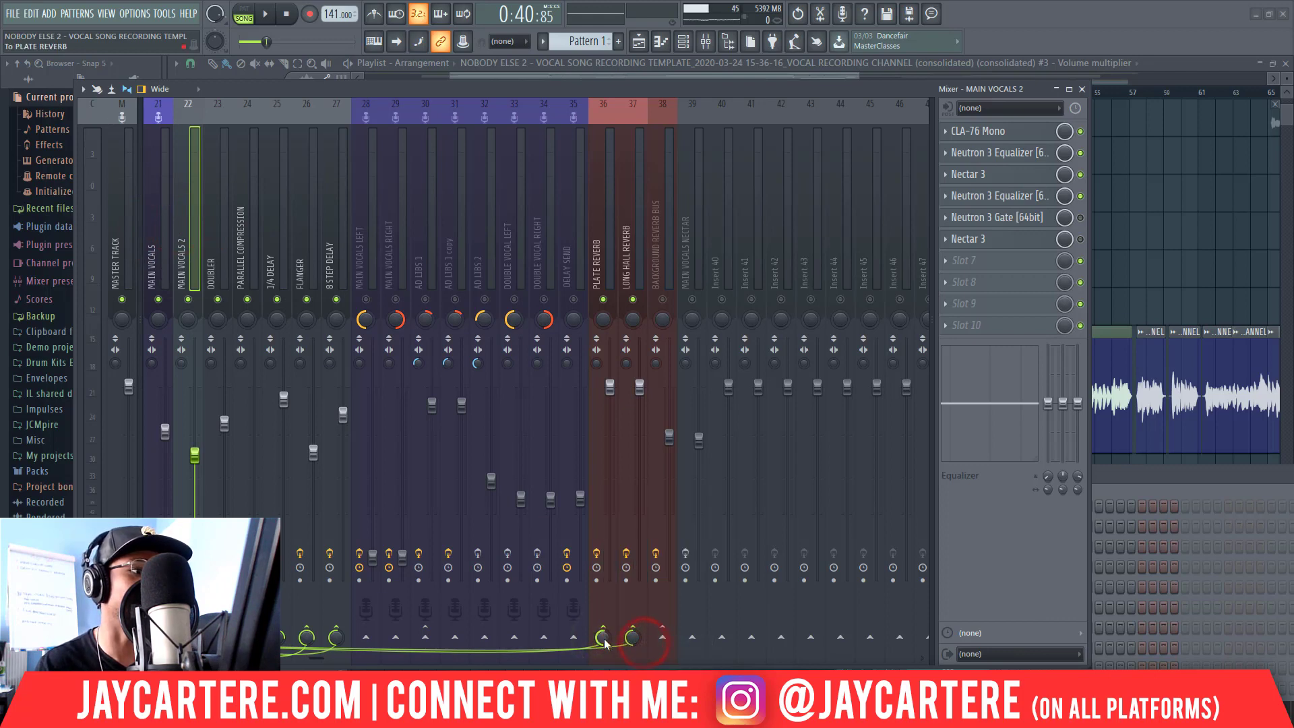
pyautogui.click(602, 637)
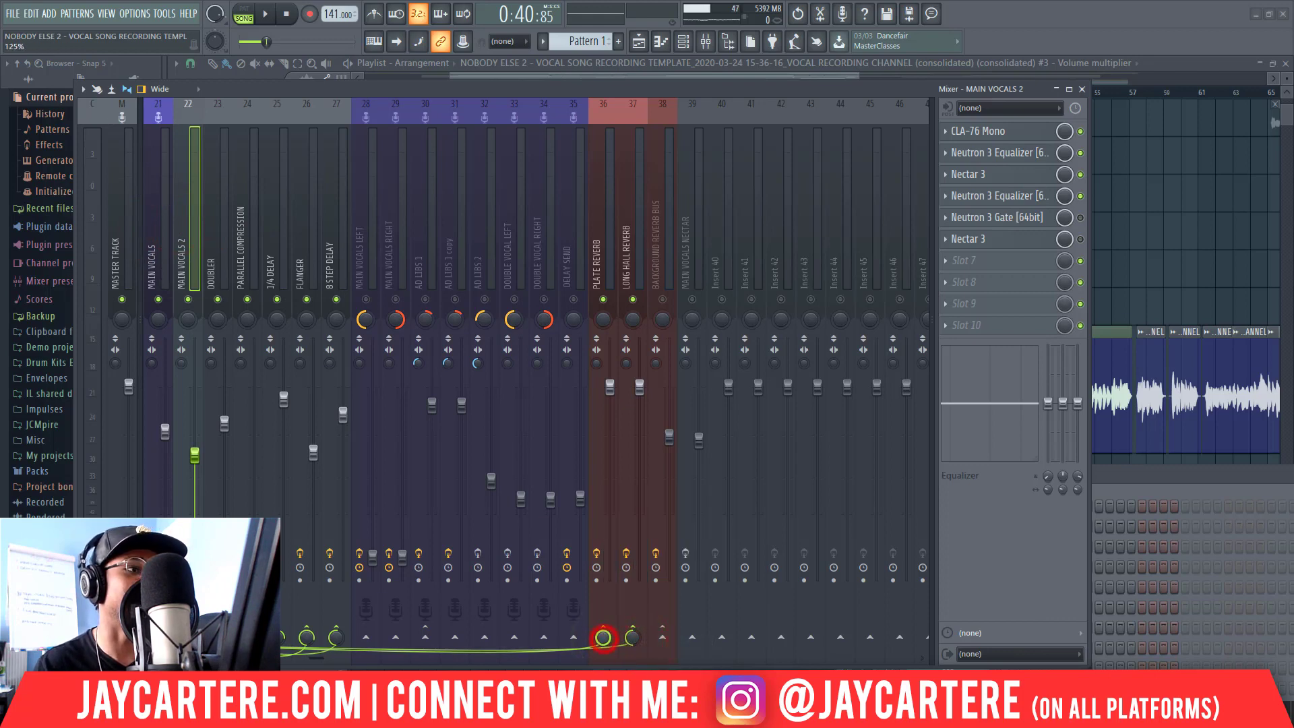
# Clear the mixer away from the PLATE REVERB track's RVRB window and reposition the plugin over the playlist.
pyautogui.click(633, 299)
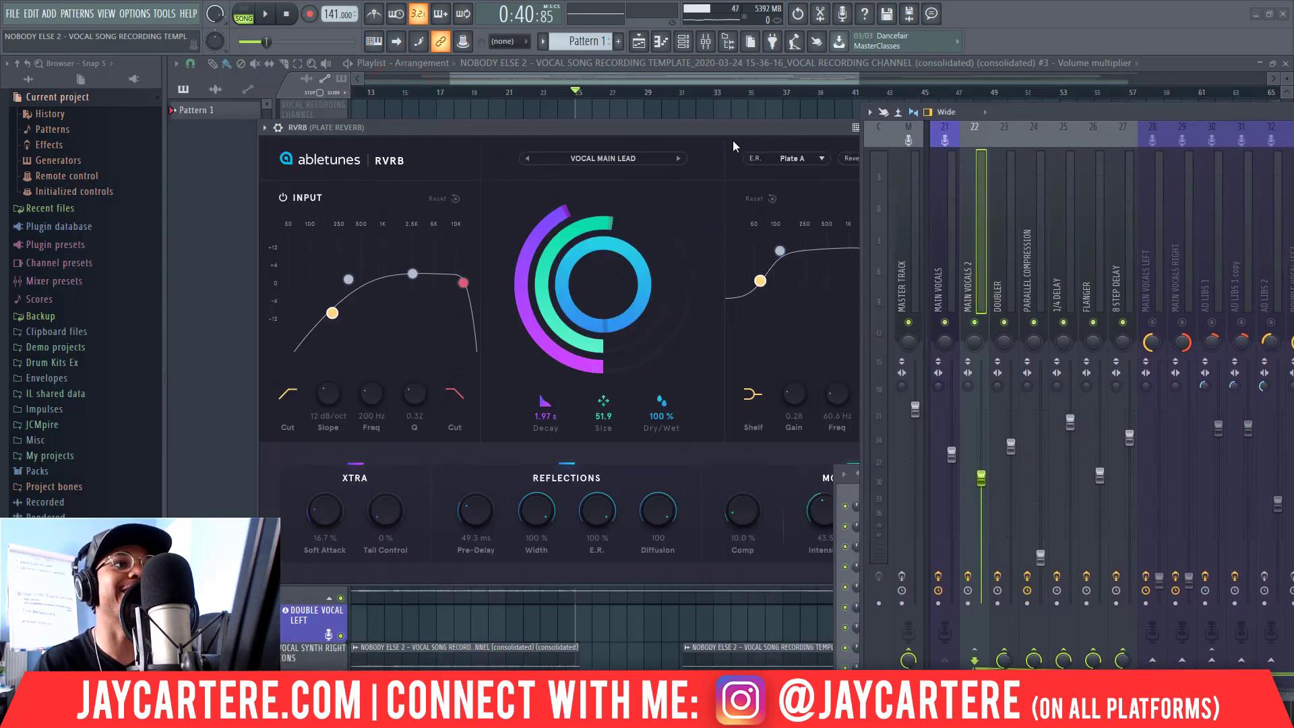
pyautogui.moveTo(734, 140); pyautogui.dragTo(700, 124)
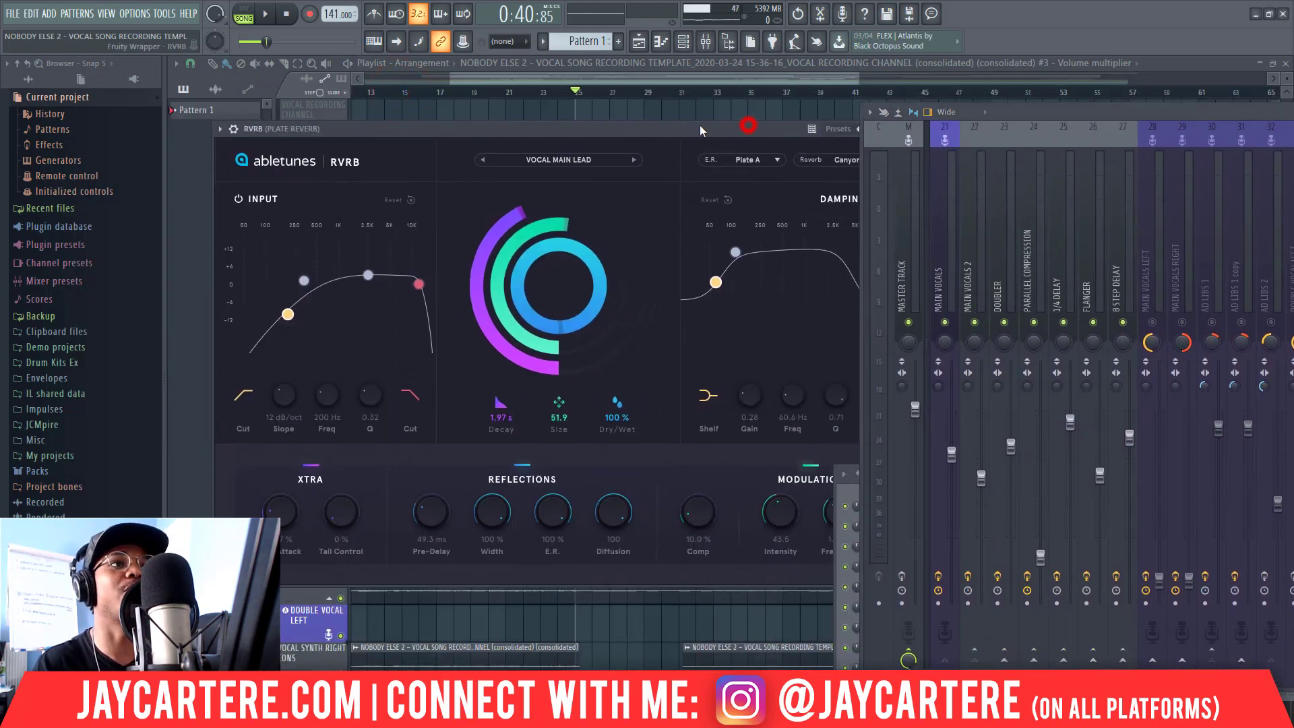
pyautogui.click(1064, 111)
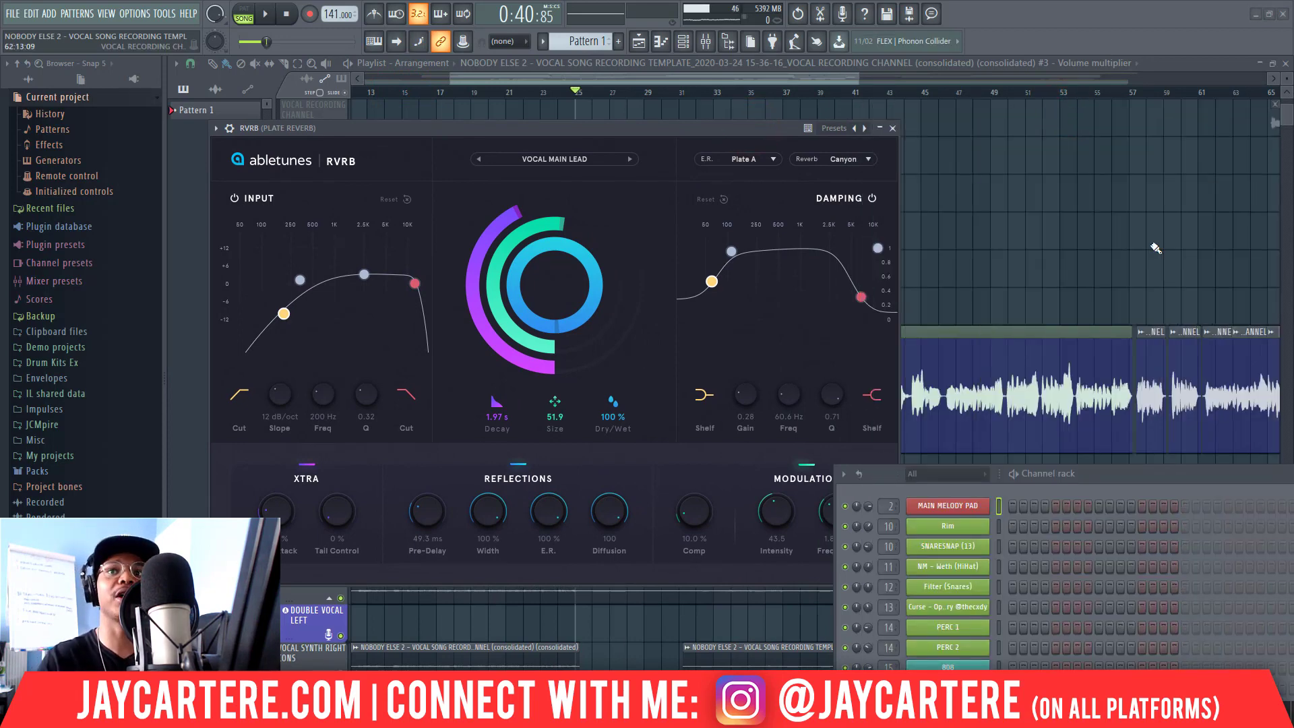
# Inspect the effect chains on the background reverb bus and PLATE REVERB mixer tracks and return to the RVRB window.
pyautogui.moveTo(596, 127); pyautogui.dragTo(636, 116)
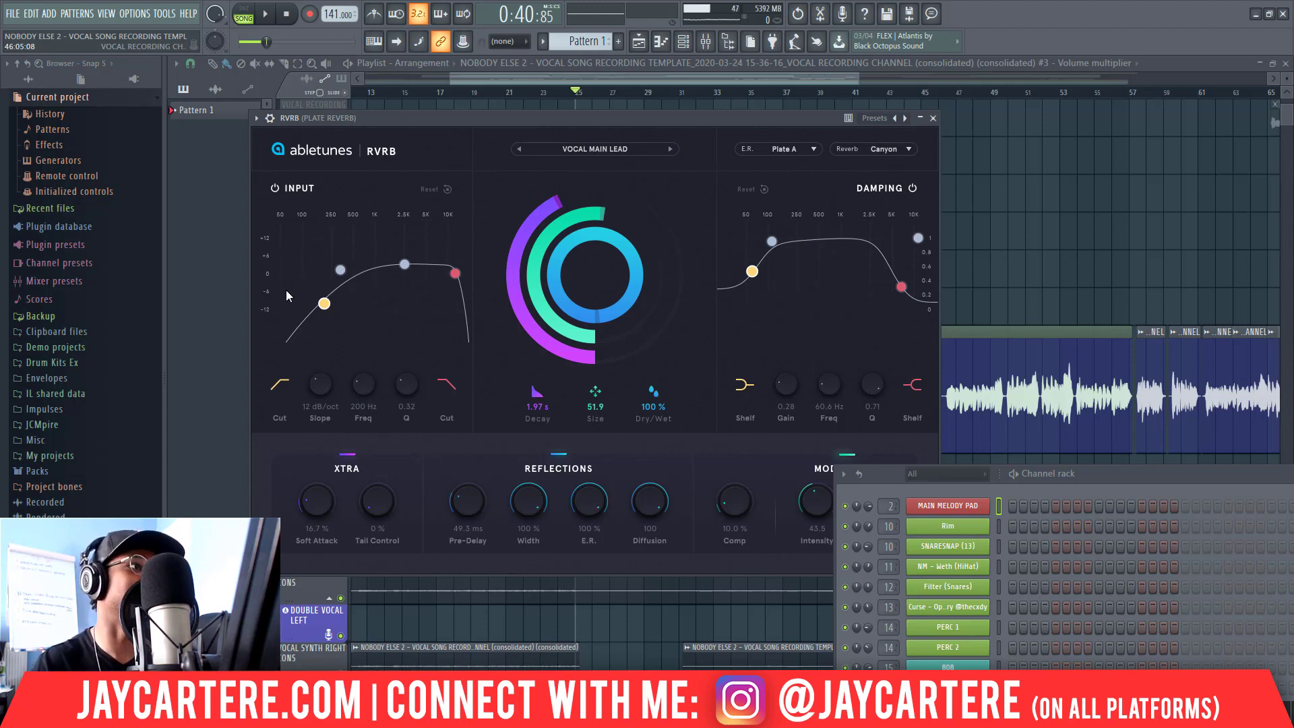
pyautogui.click(276, 187)
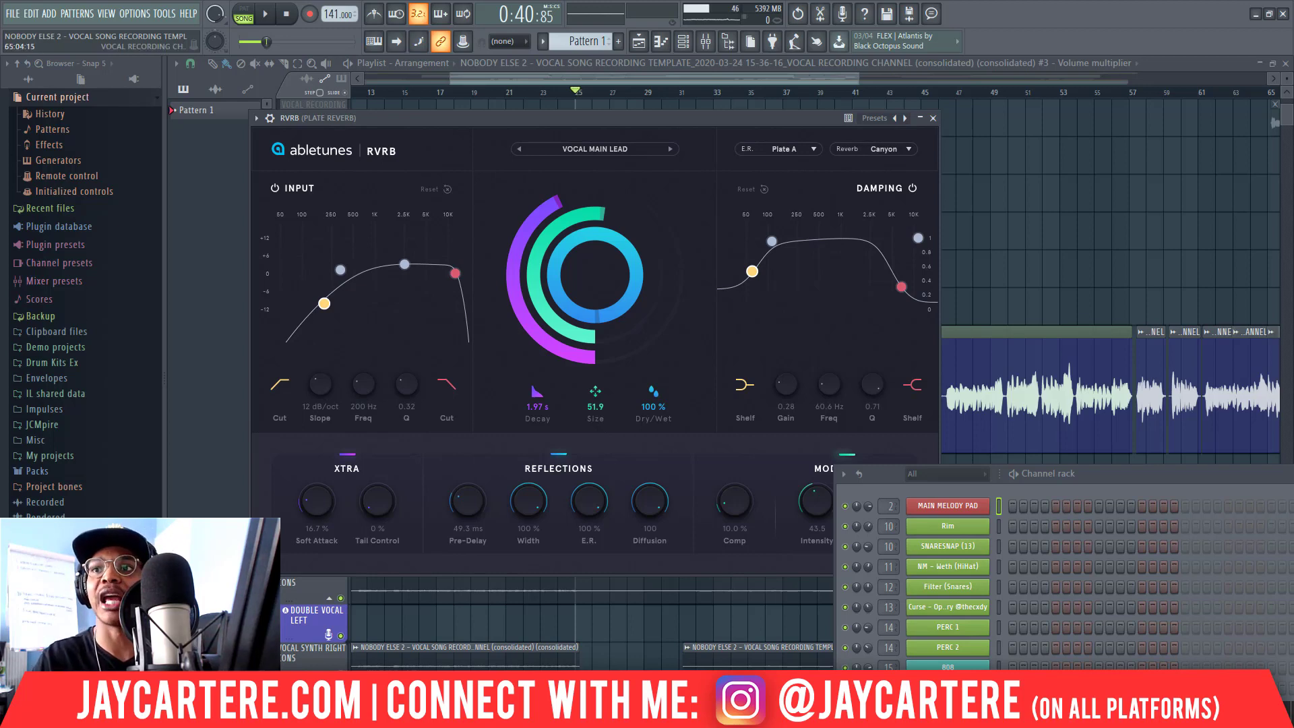
pyautogui.press('F9')
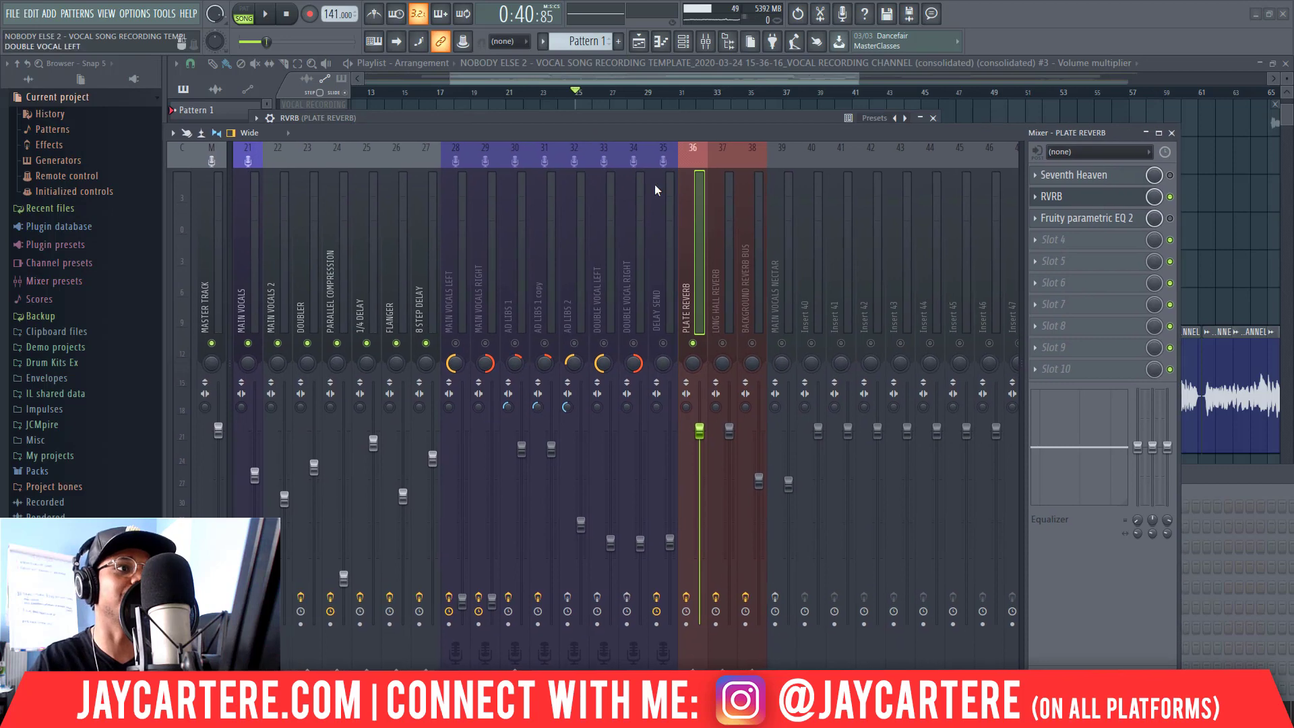
pyautogui.click(749, 265)
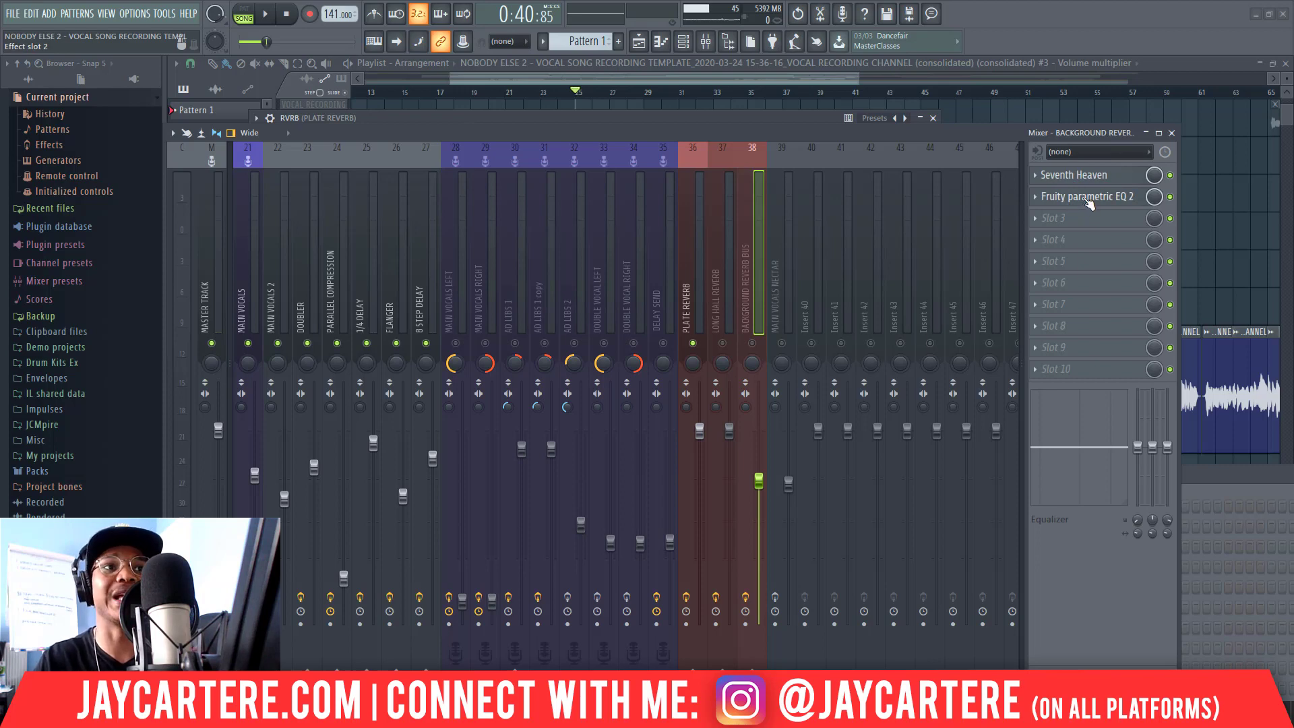
pyautogui.click(689, 263)
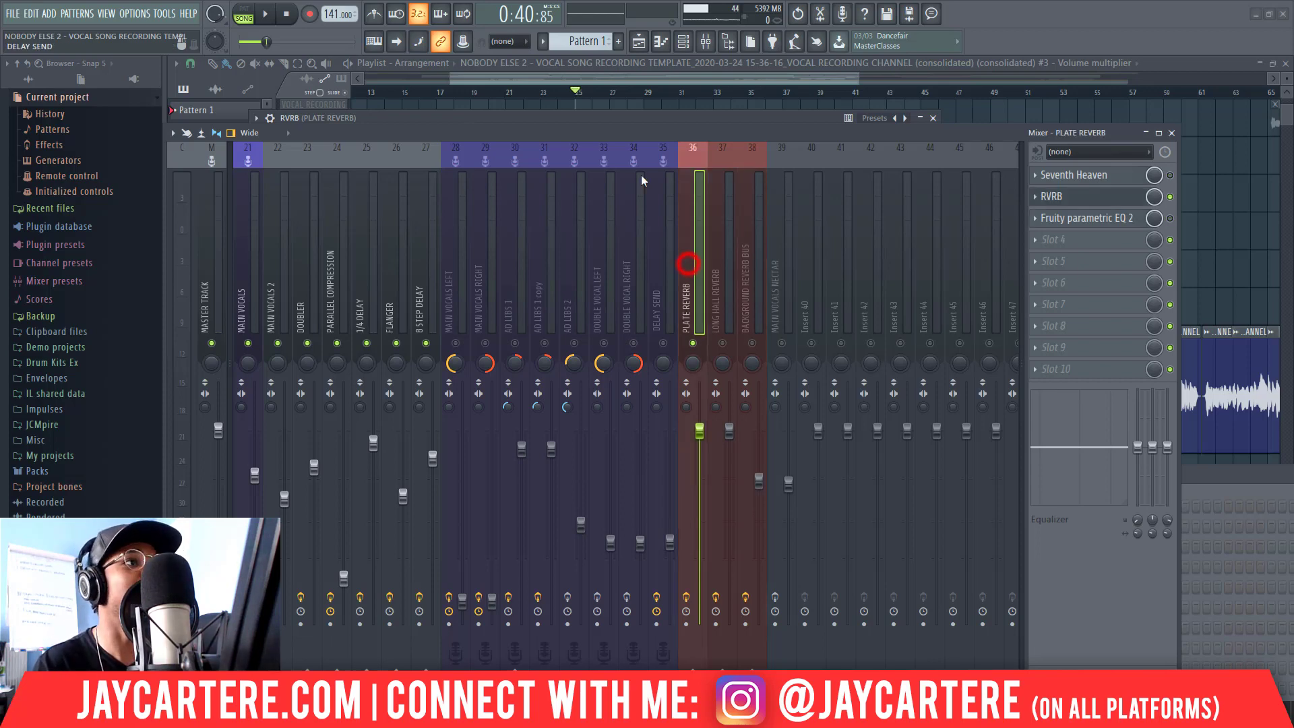
pyautogui.click(610, 128)
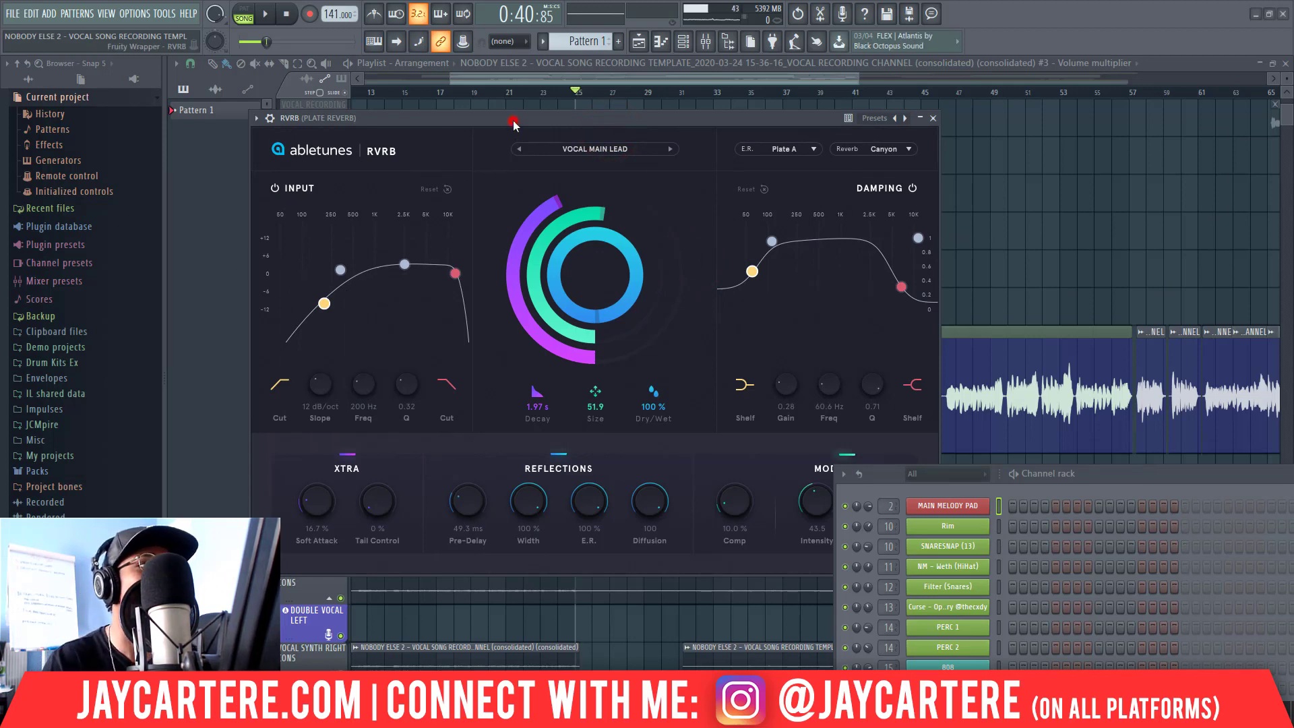
# Examine RVRB's input EQ, covering the low-cut band, the second band and the cut types at both ends.
pyautogui.moveTo(518, 124); pyautogui.dragTo(512, 119)
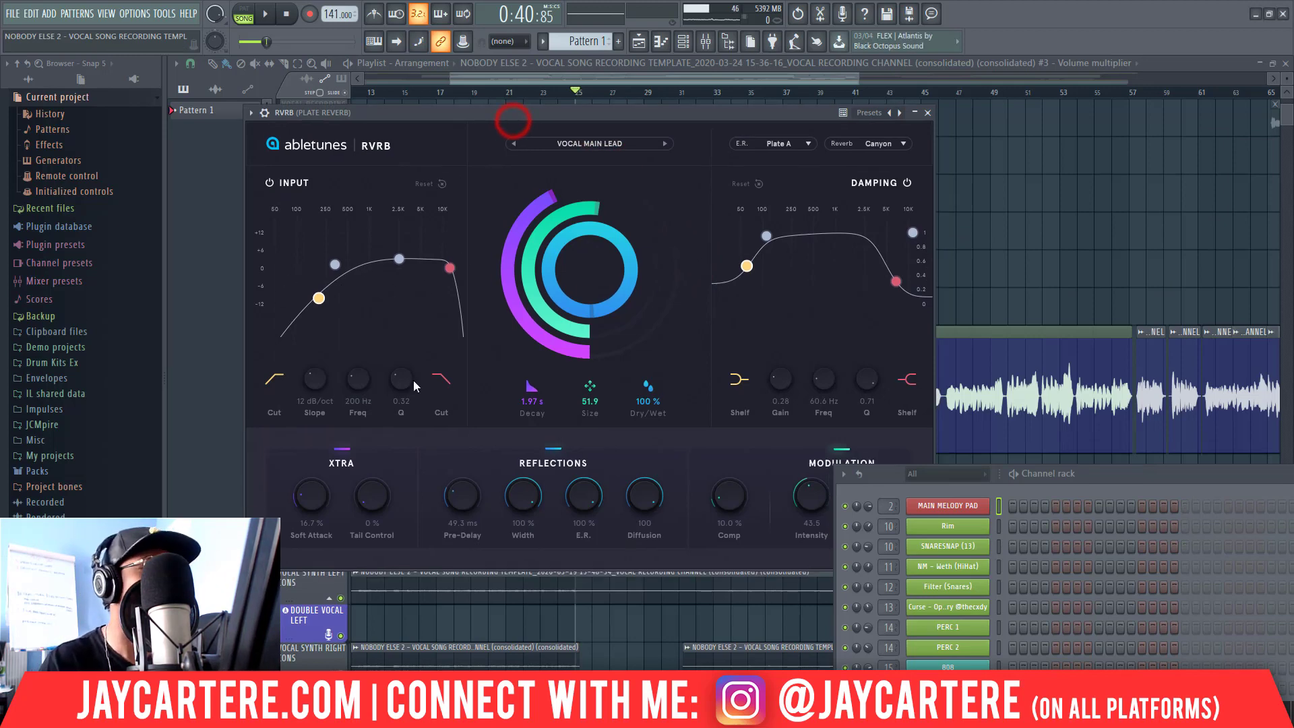
pyautogui.doubleClick(357, 403)
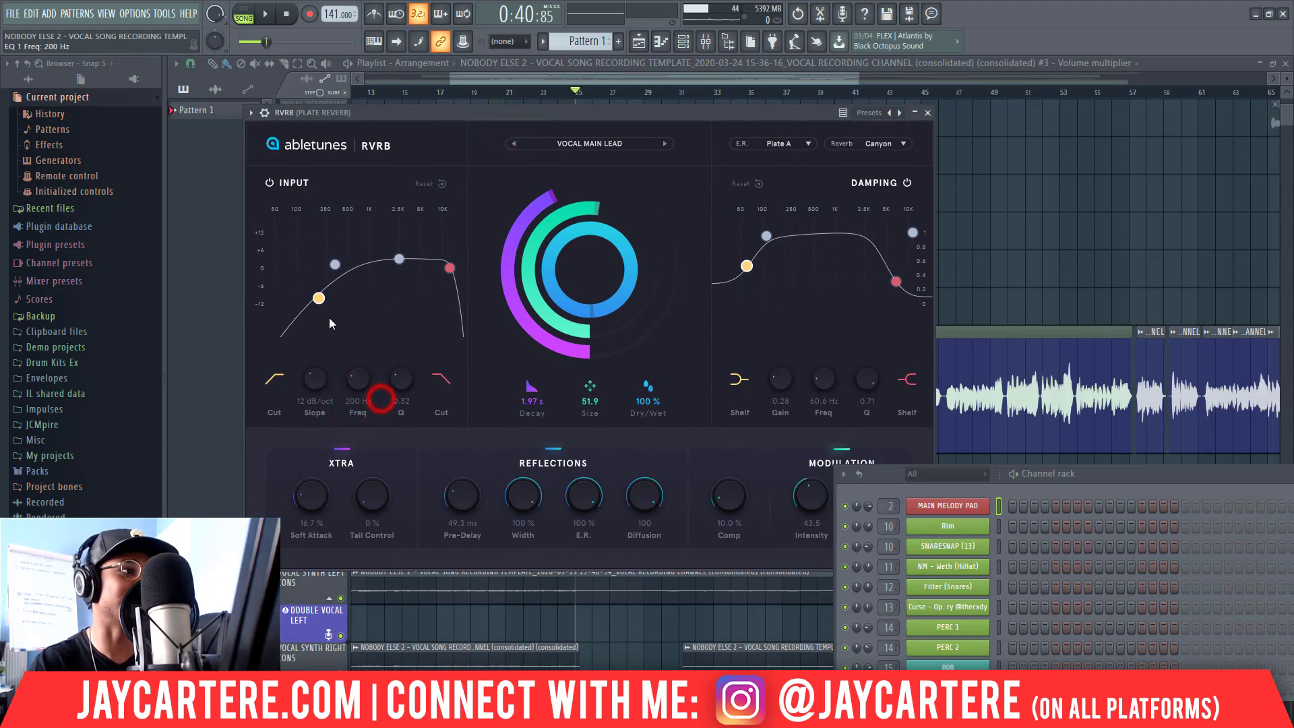
pyautogui.click(335, 265)
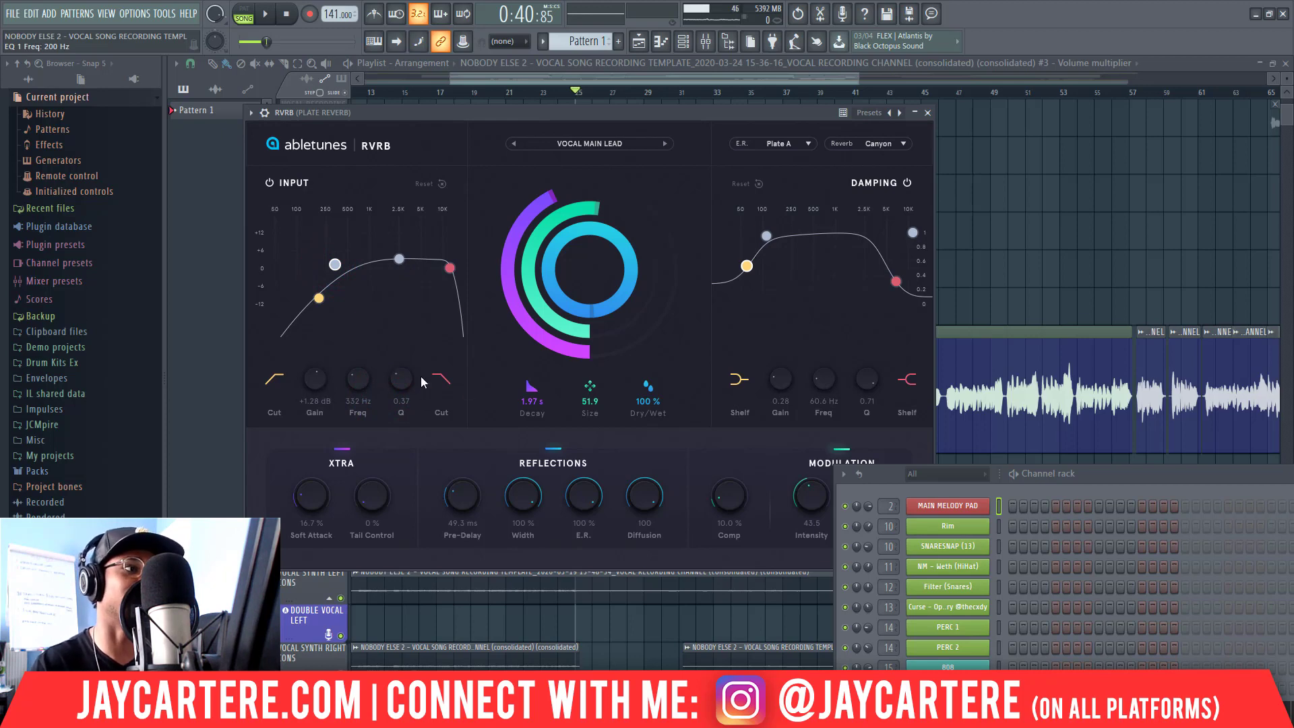
pyautogui.click(442, 378)
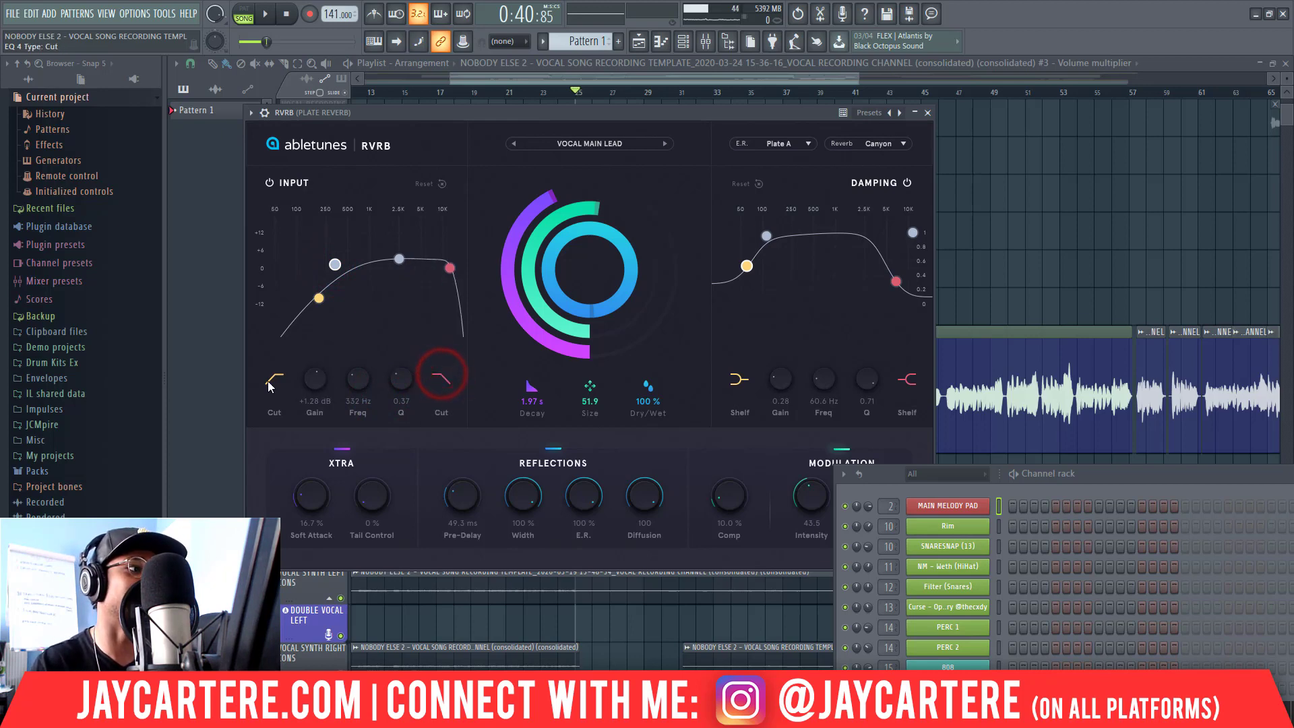
pyautogui.click(270, 385)
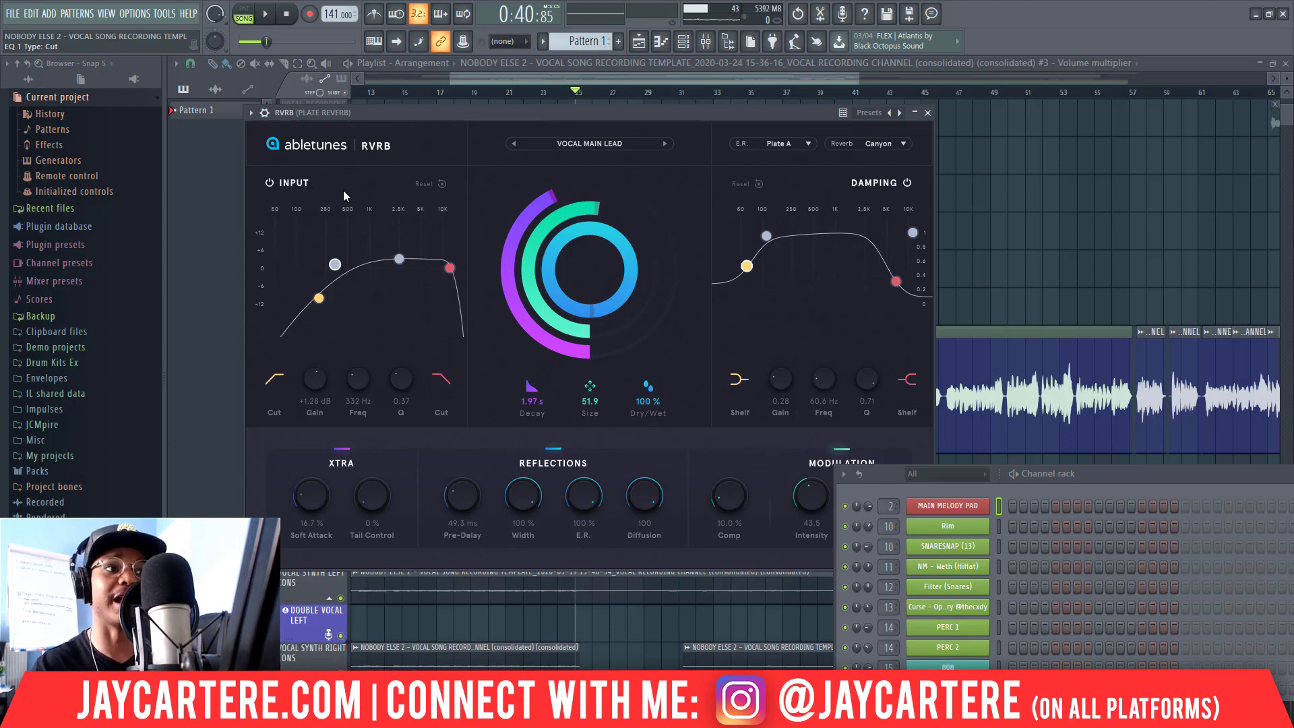
# Reposition RVRB to expose its damping section and inspect the settings of the low and high shelf bands.
pyautogui.moveTo(731, 111); pyautogui.dragTo(682, 112)
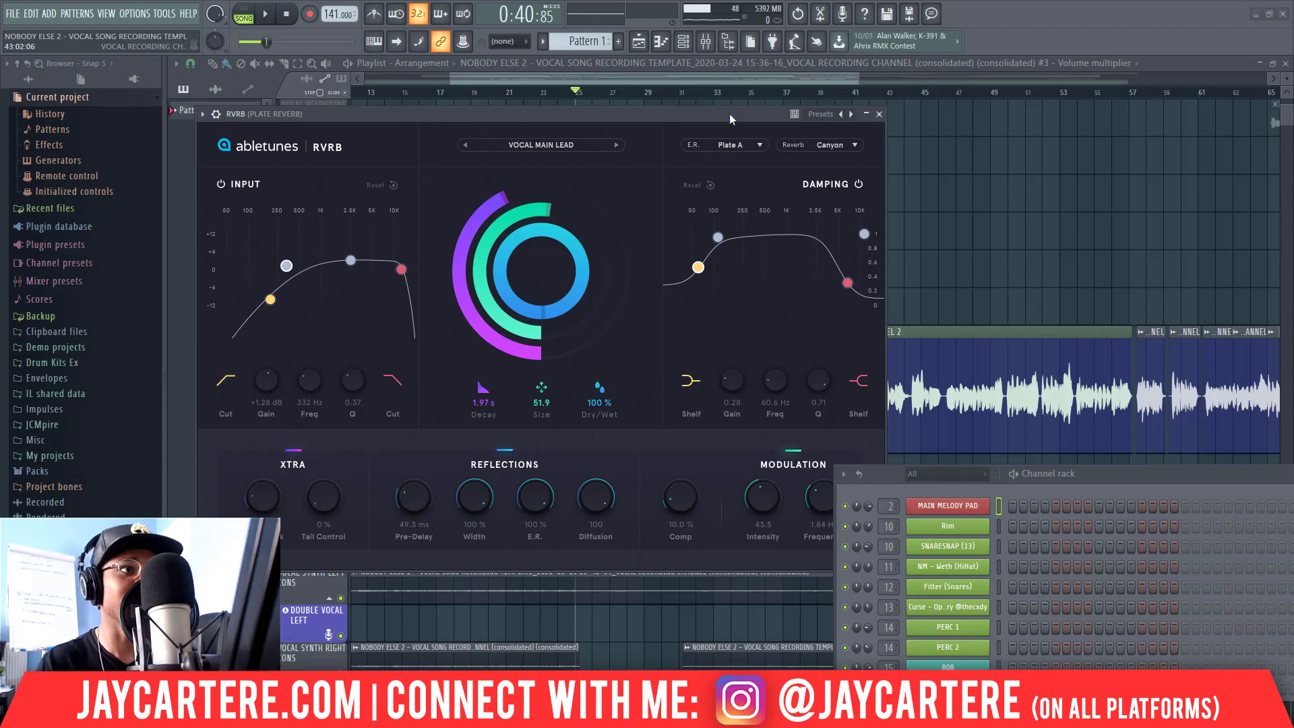
pyautogui.moveTo(732, 111); pyautogui.dragTo(679, 103)
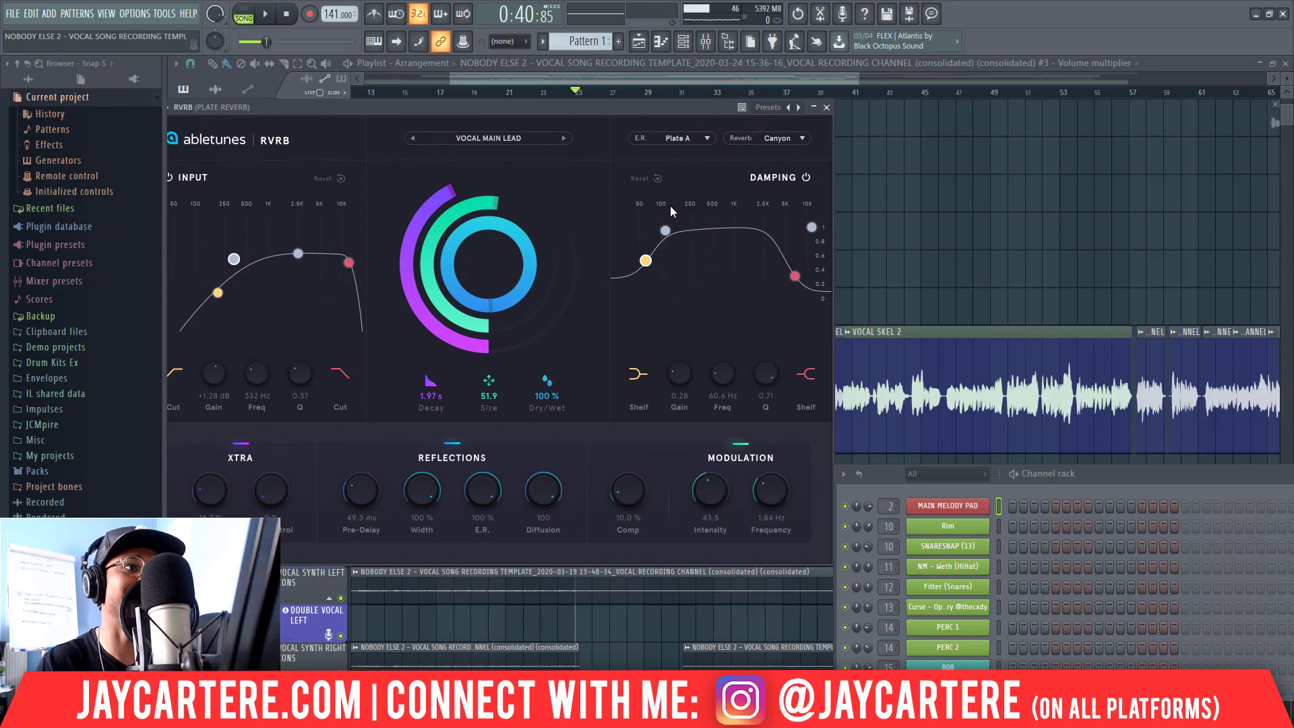
pyautogui.click(646, 261)
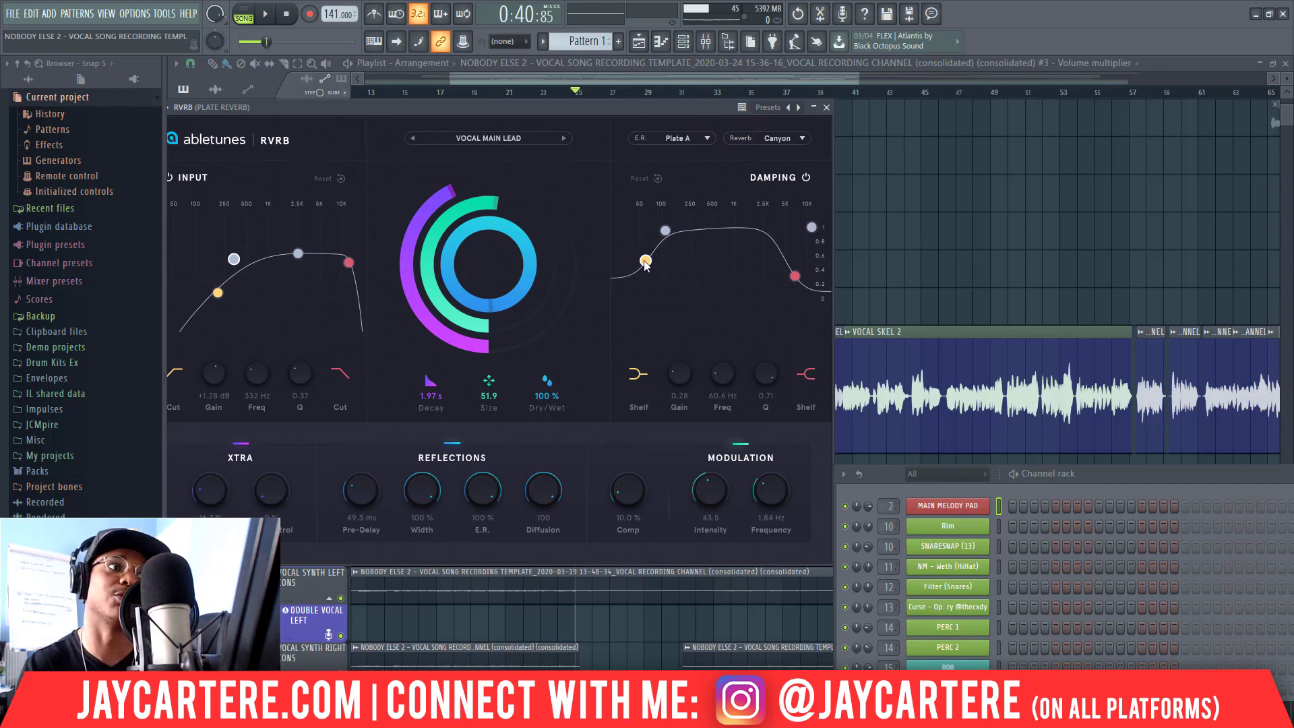
pyautogui.click(795, 277)
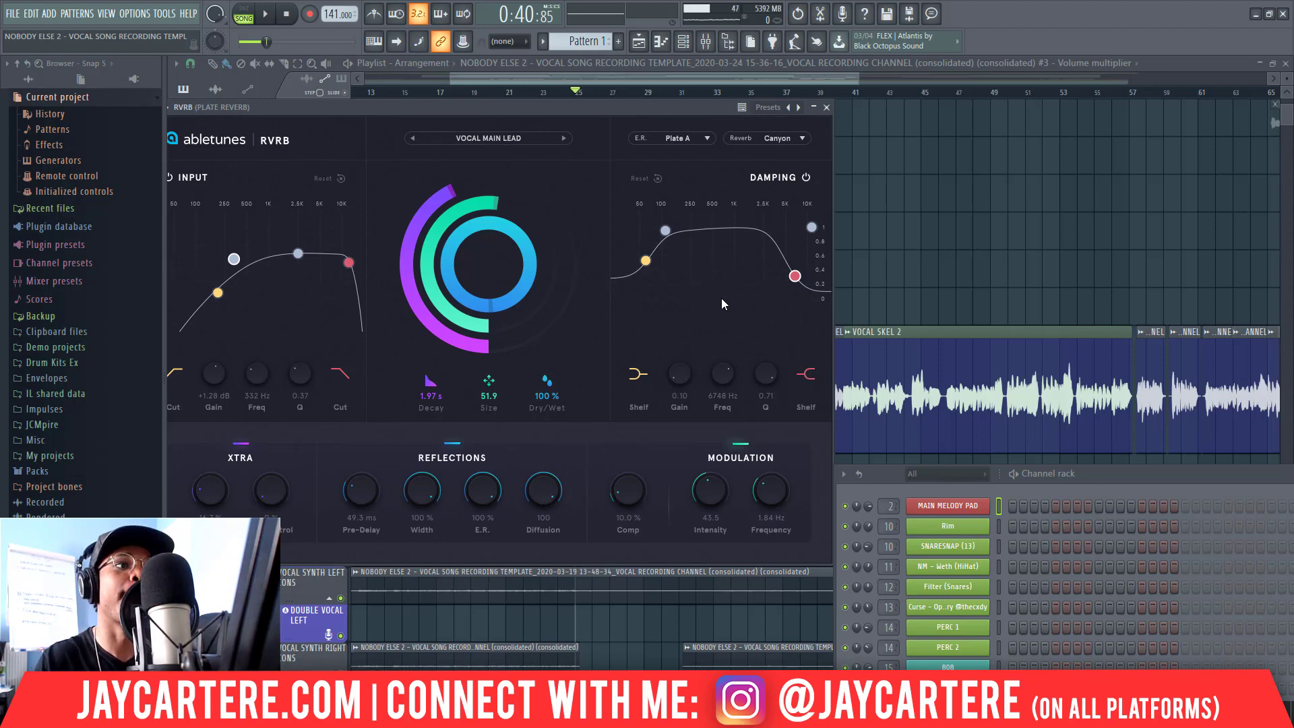
# Move RVRB aside to uncover the vocal tracks in the playlist and audition the vocals through the plate reverb.
pyautogui.moveTo(550, 108); pyautogui.dragTo(648, 100)
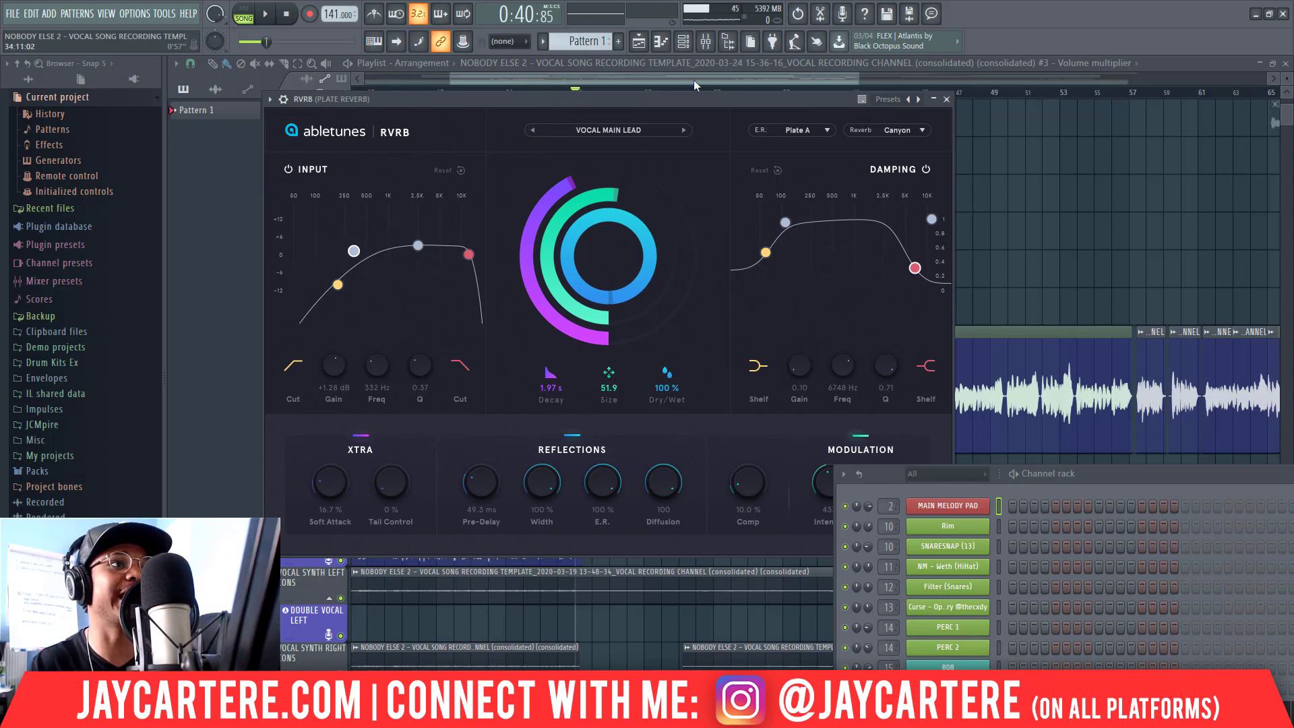
pyautogui.moveTo(685, 99); pyautogui.dragTo(1022, 139)
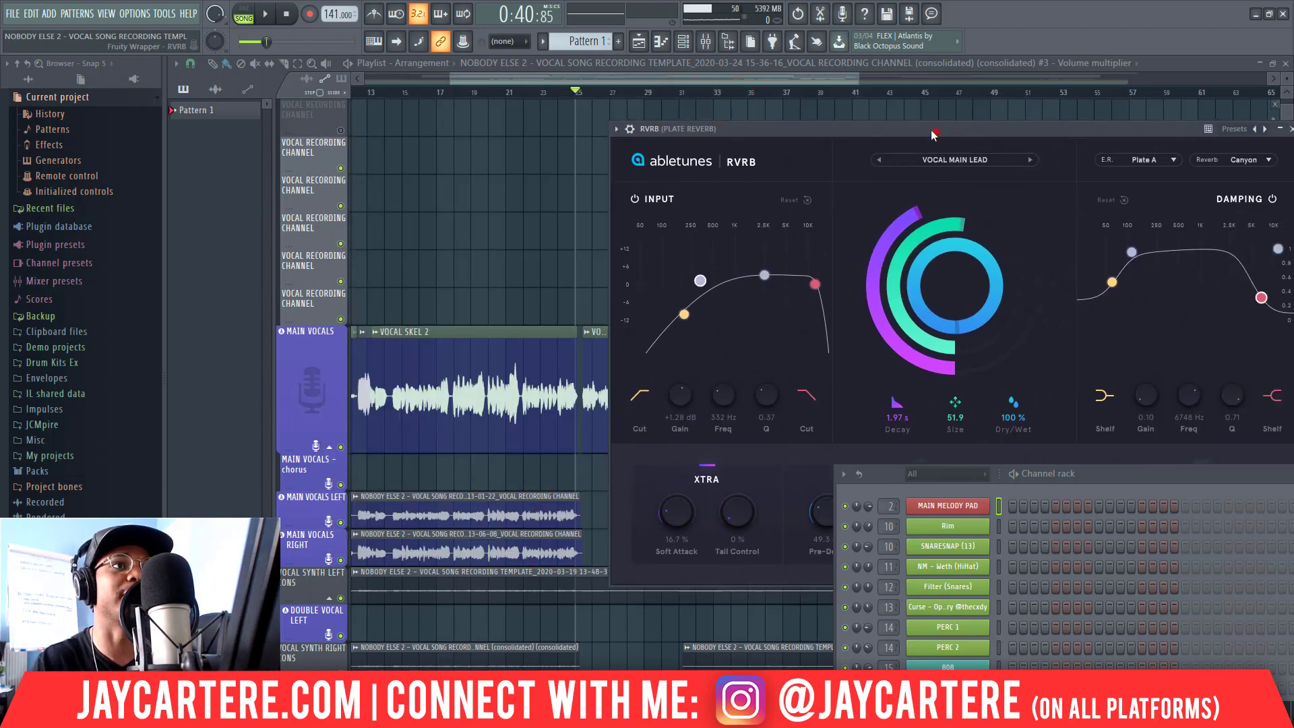
pyautogui.moveTo(937, 132); pyautogui.dragTo(900, 127)
pyautogui.press('space')
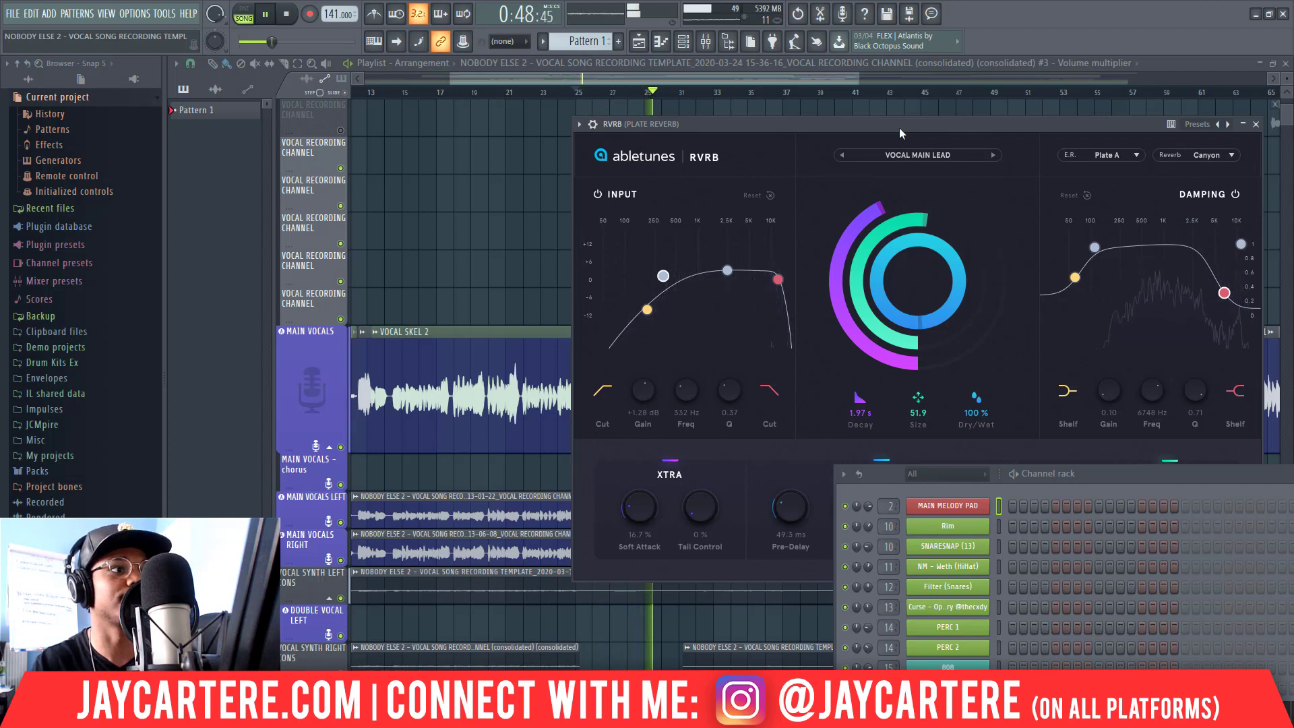
pyautogui.press('space')
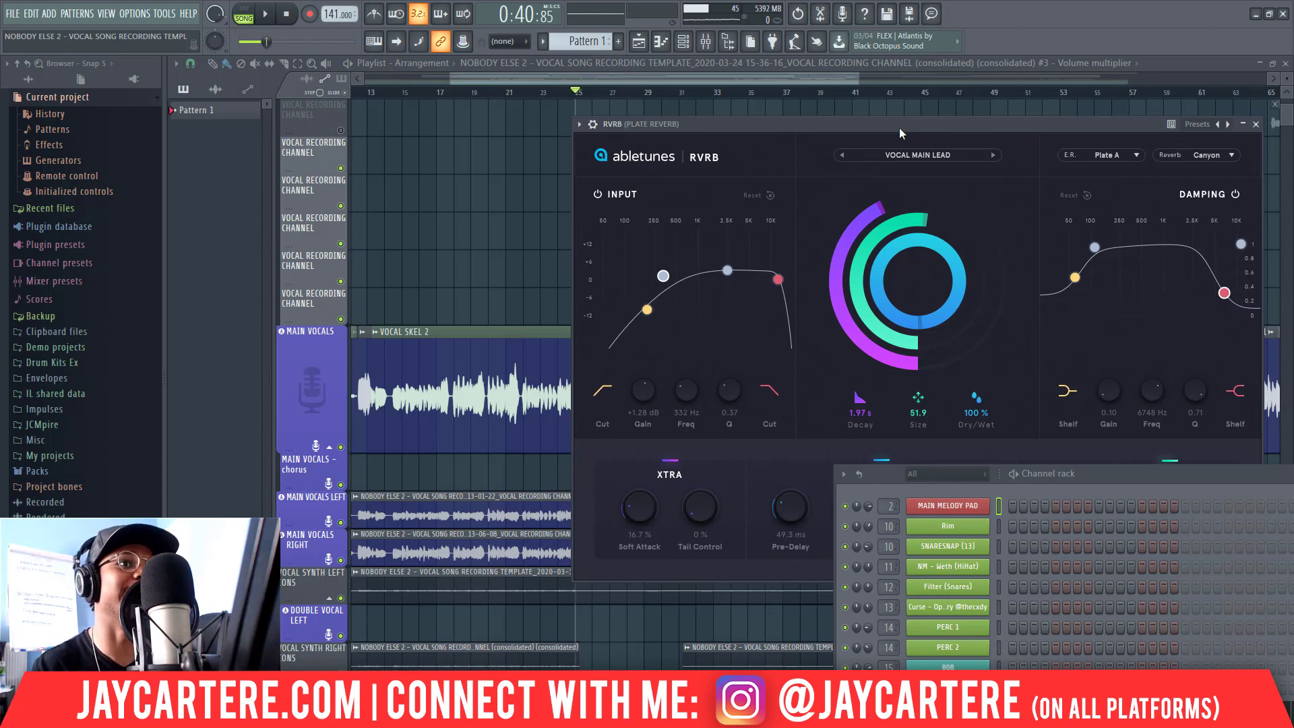
# Place RVRB back over the middle of the playlist and play the vocals to watch its input and damping spectra.
pyautogui.moveTo(899, 128); pyautogui.dragTo(770, 109)
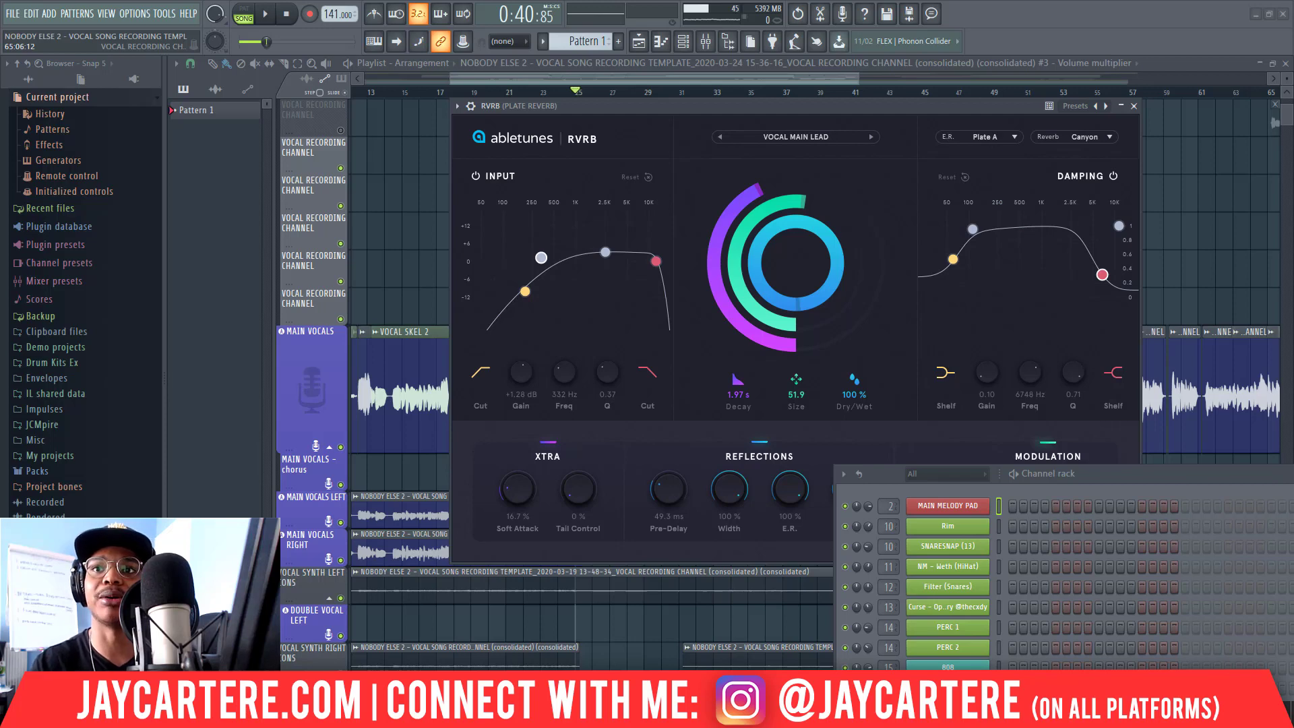
pyautogui.moveTo(811, 103); pyautogui.dragTo(714, 112)
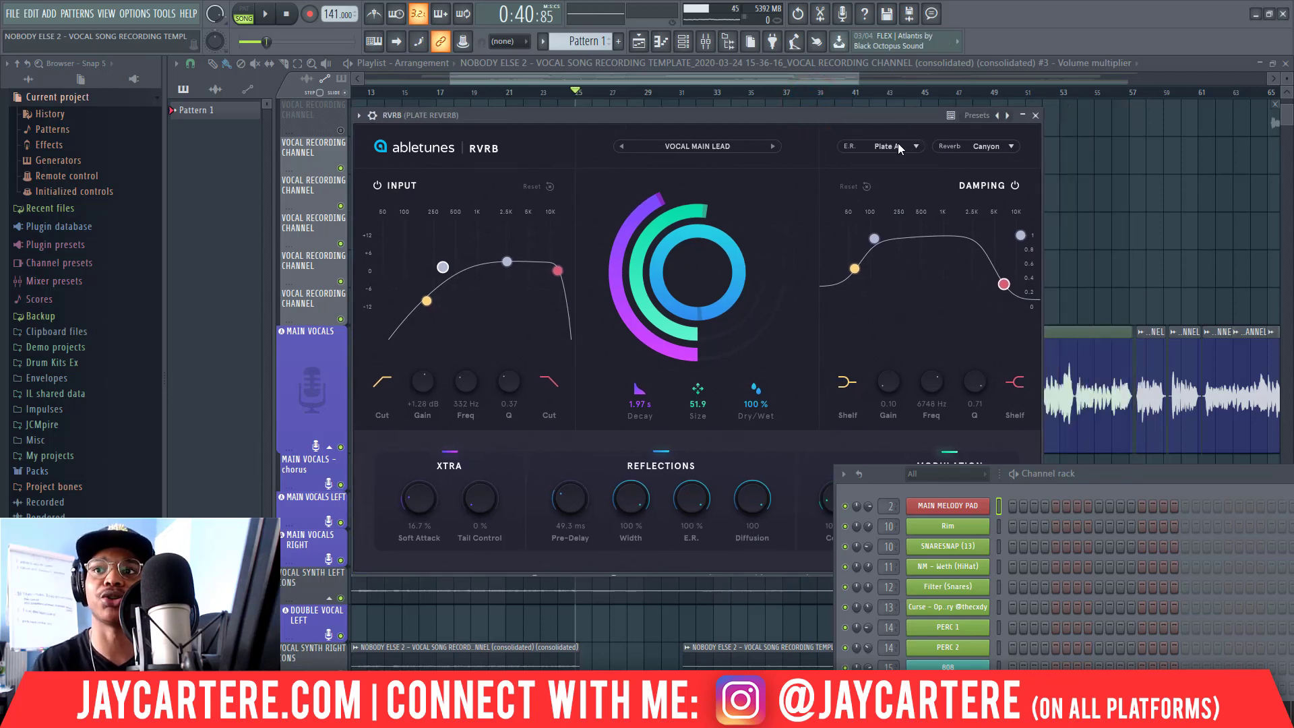
pyautogui.moveTo(776, 116); pyautogui.dragTo(754, 116)
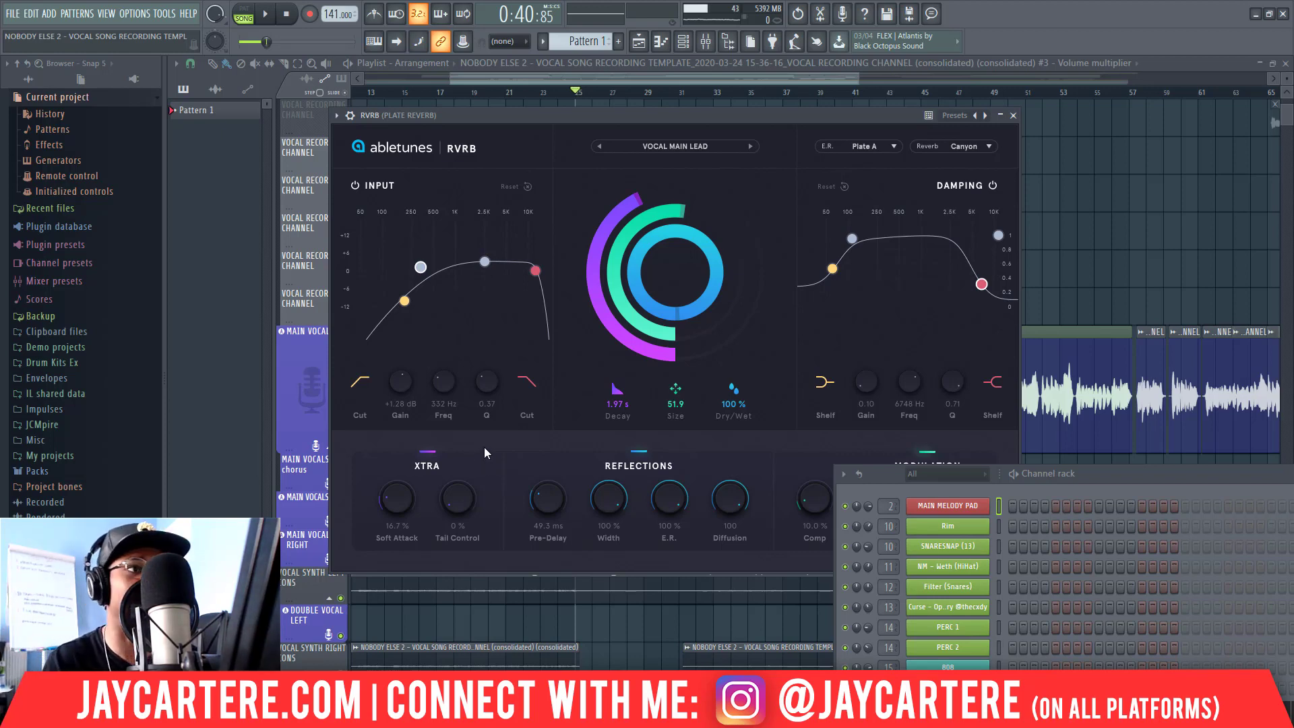
pyautogui.moveTo(597, 118); pyautogui.dragTo(598, 115)
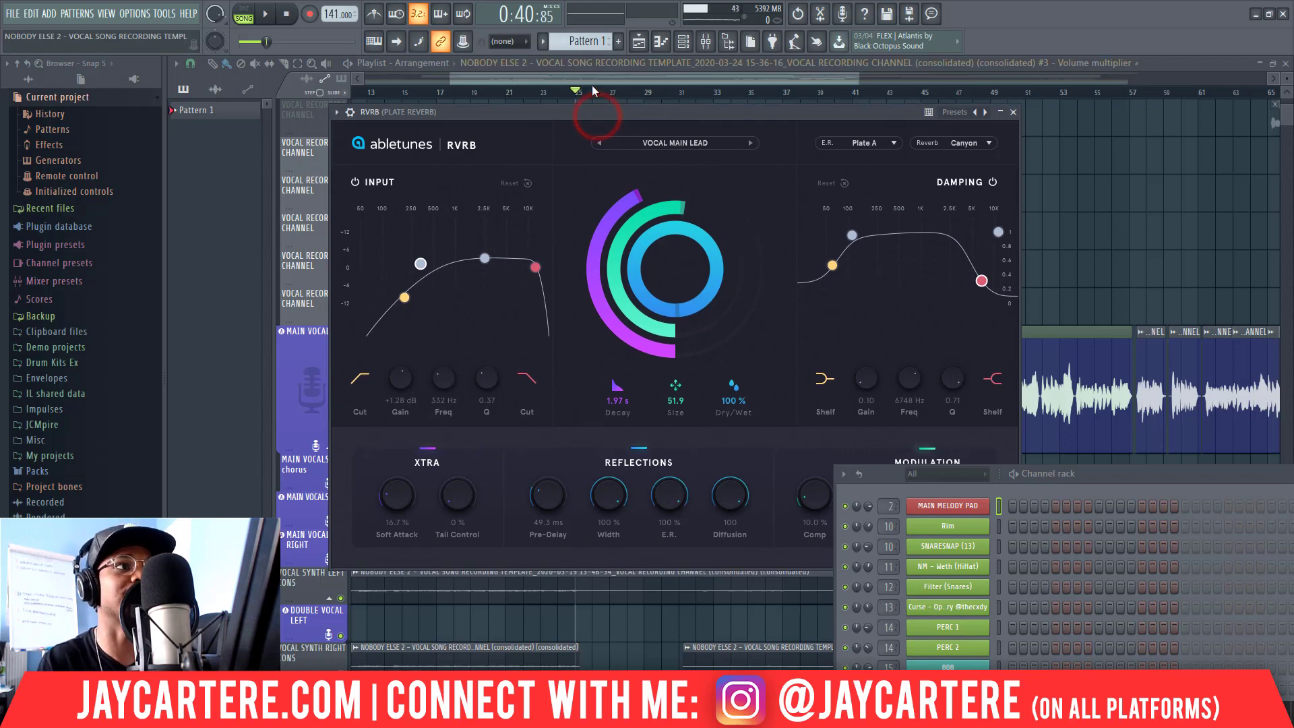
pyautogui.press('space')
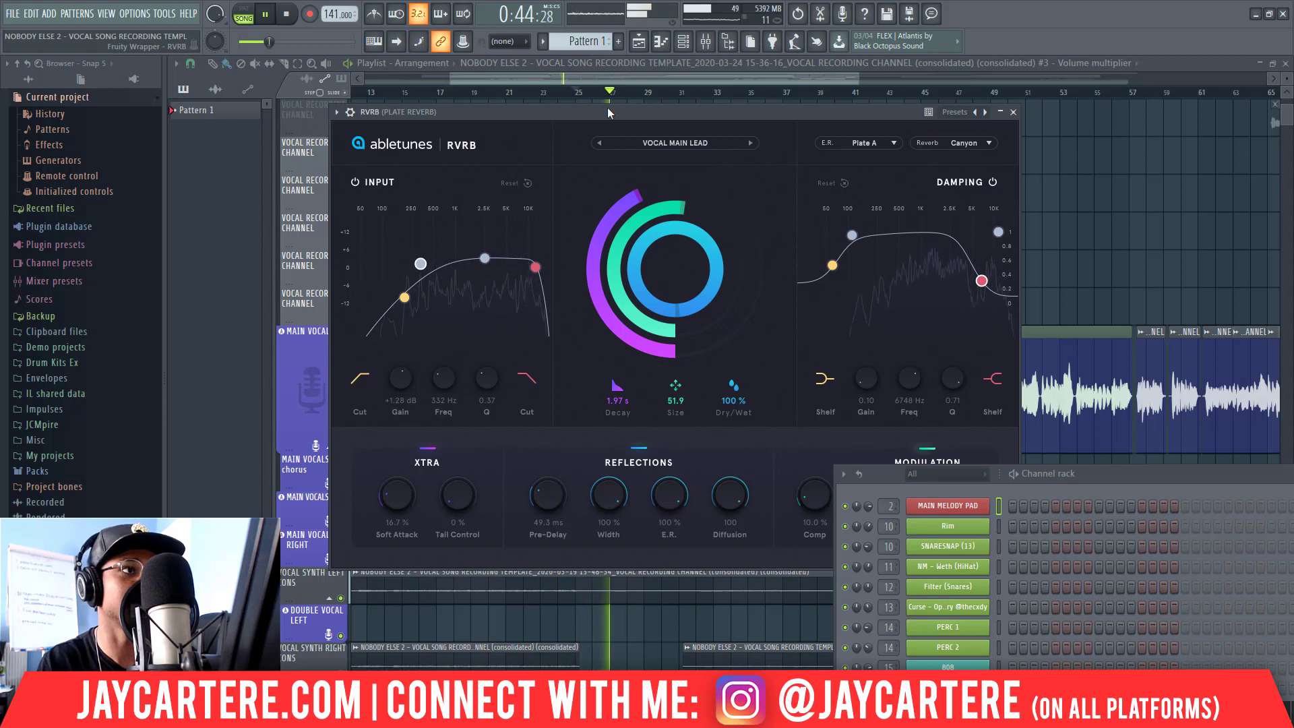
pyautogui.press('space')
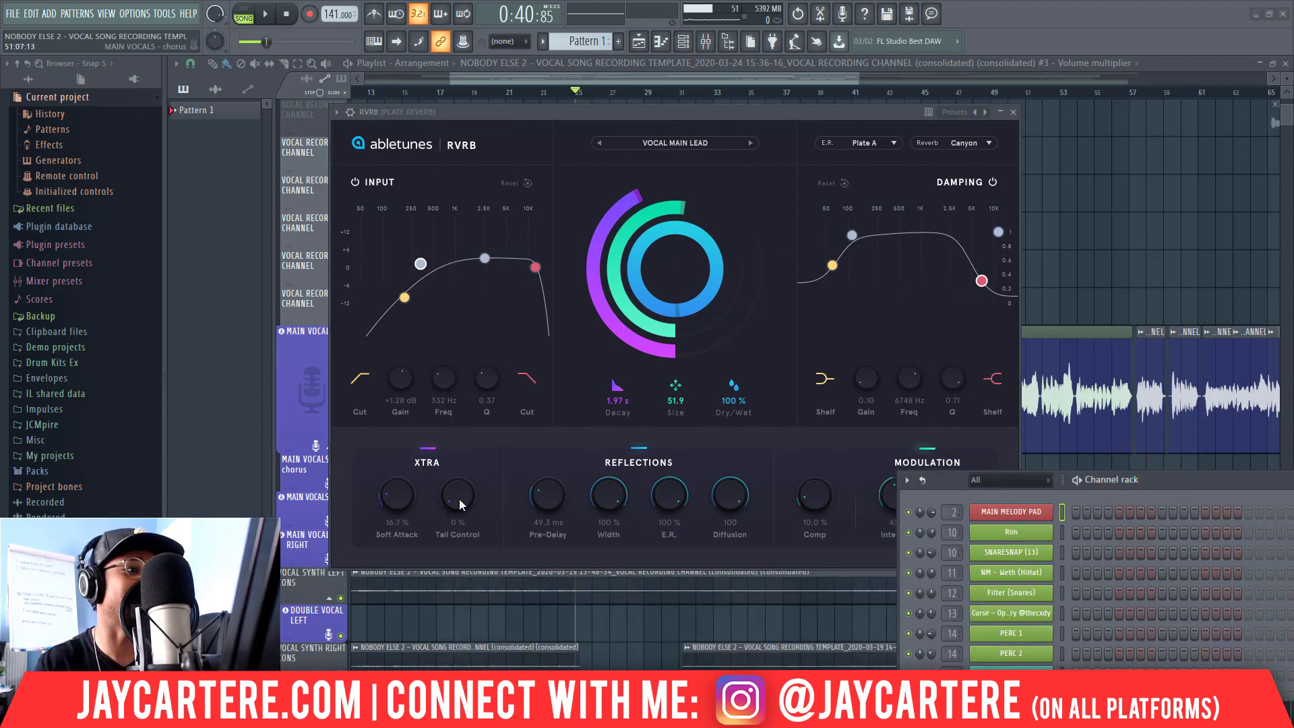
# Audition the vocals with RVRB's Tail Control at 100%, lower it to 17% during playback, and return it to 0%.
pyautogui.moveTo(459, 499); pyautogui.dragTo(435, 465)
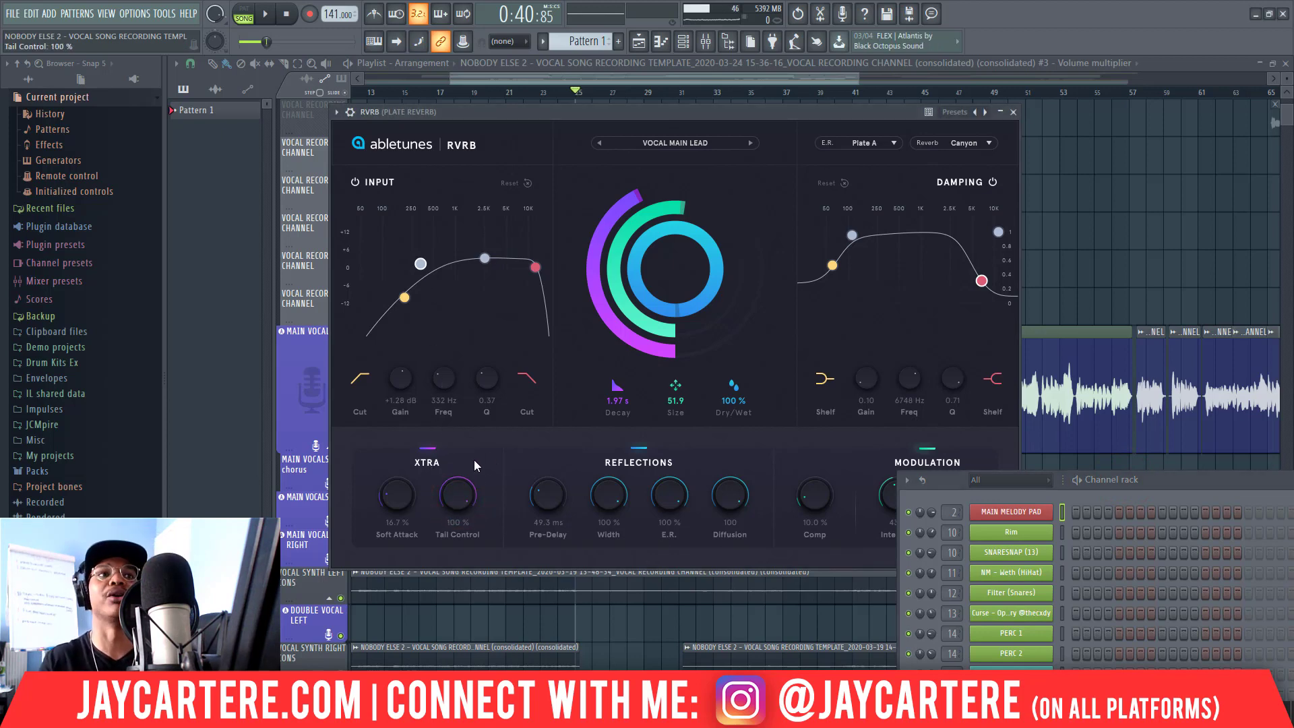
pyautogui.press('space')
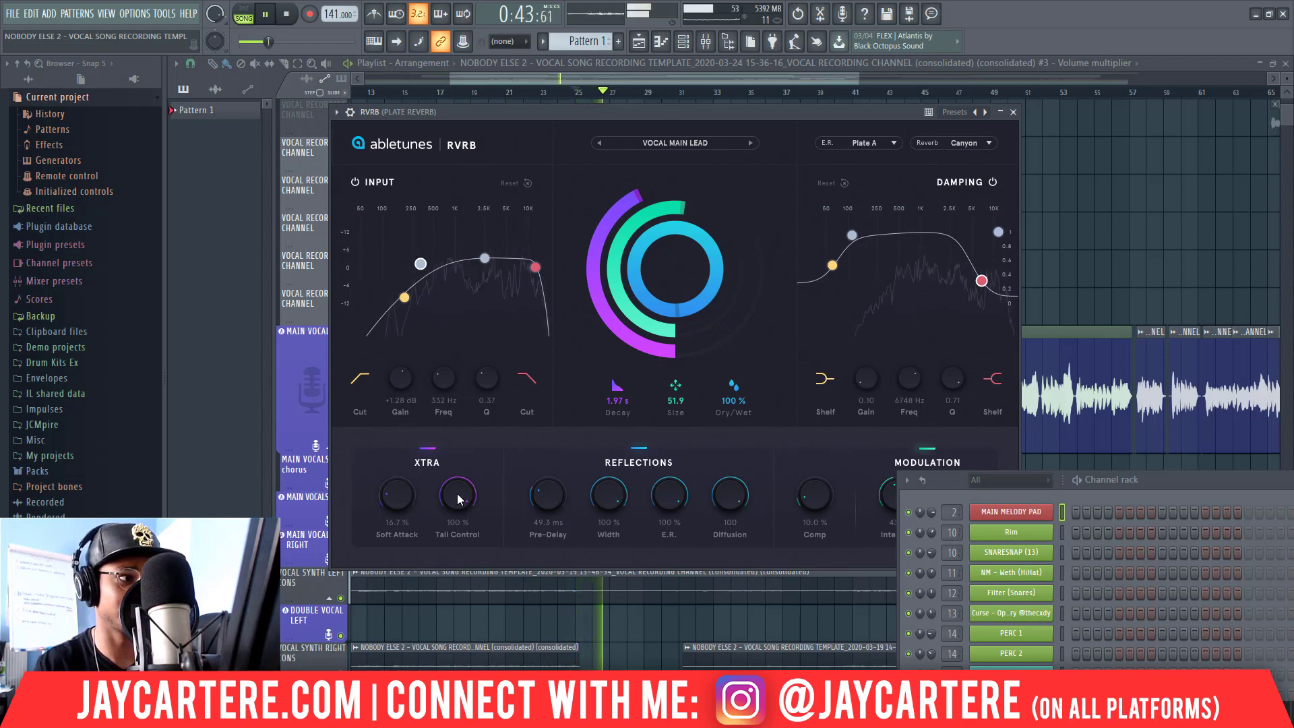
pyautogui.moveTo(457, 496); pyautogui.dragTo(456, 603)
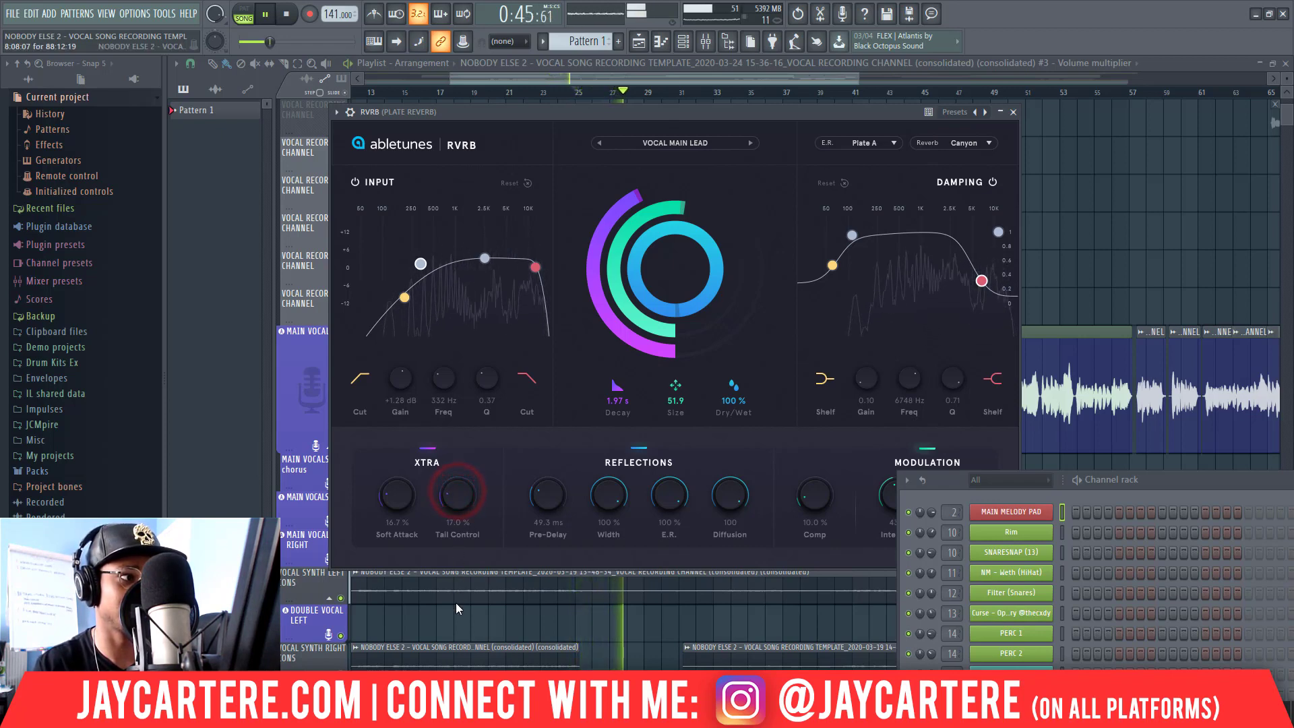
pyautogui.moveTo(466, 503); pyautogui.dragTo(453, 527)
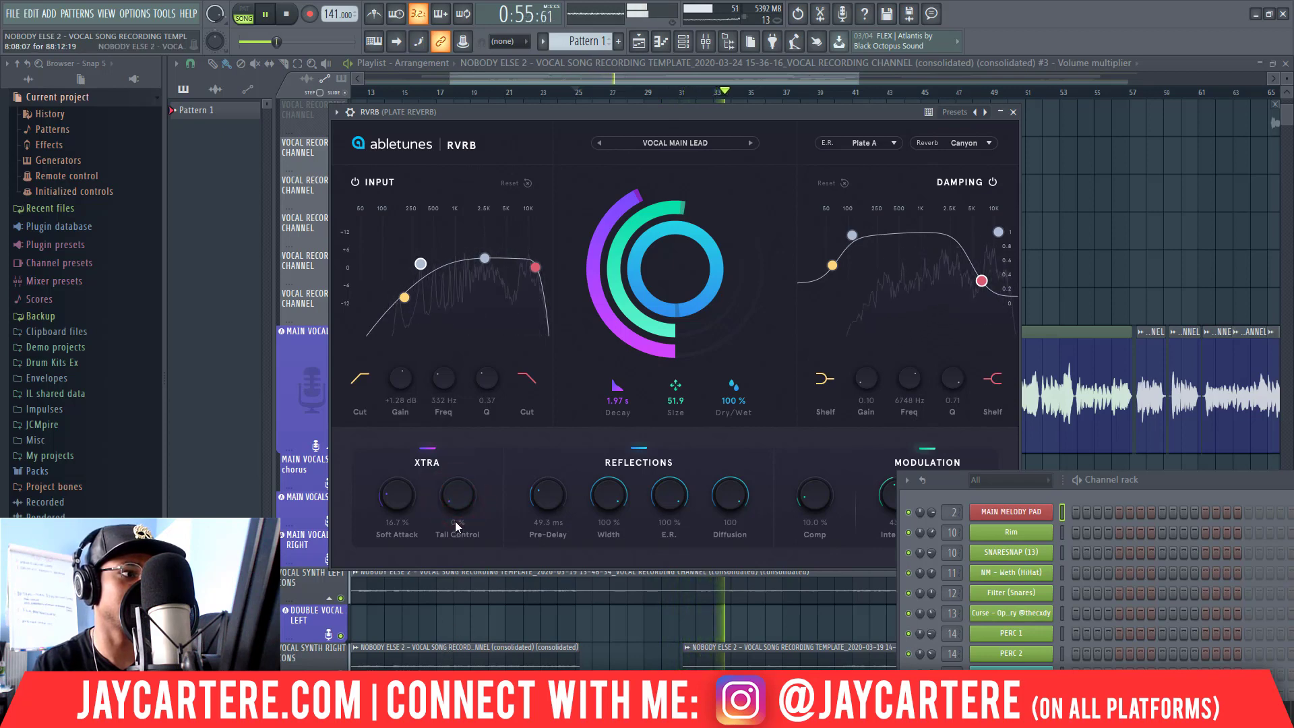
pyautogui.press('space')
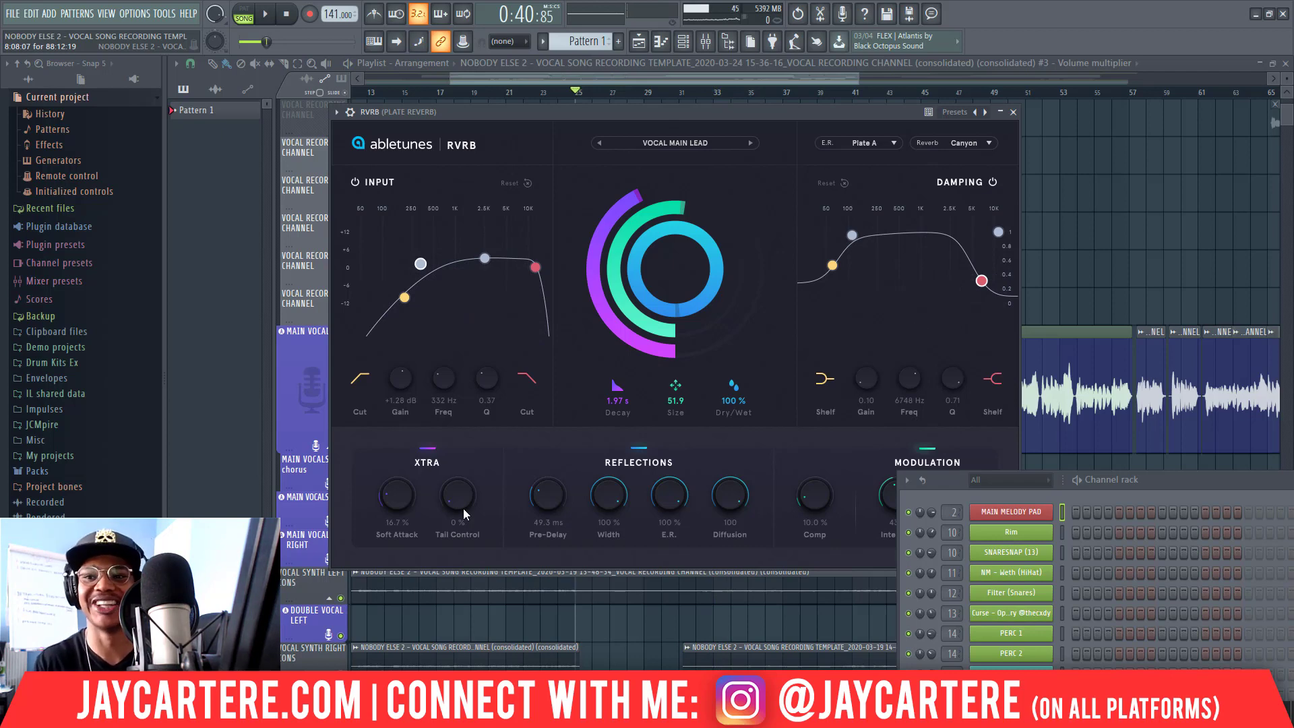
pyautogui.moveTo(457, 503)
pyautogui.mouseDown()
pyautogui.moveTo(462, 460)
pyautogui.moveTo(452, 490)
pyautogui.mouseUp()
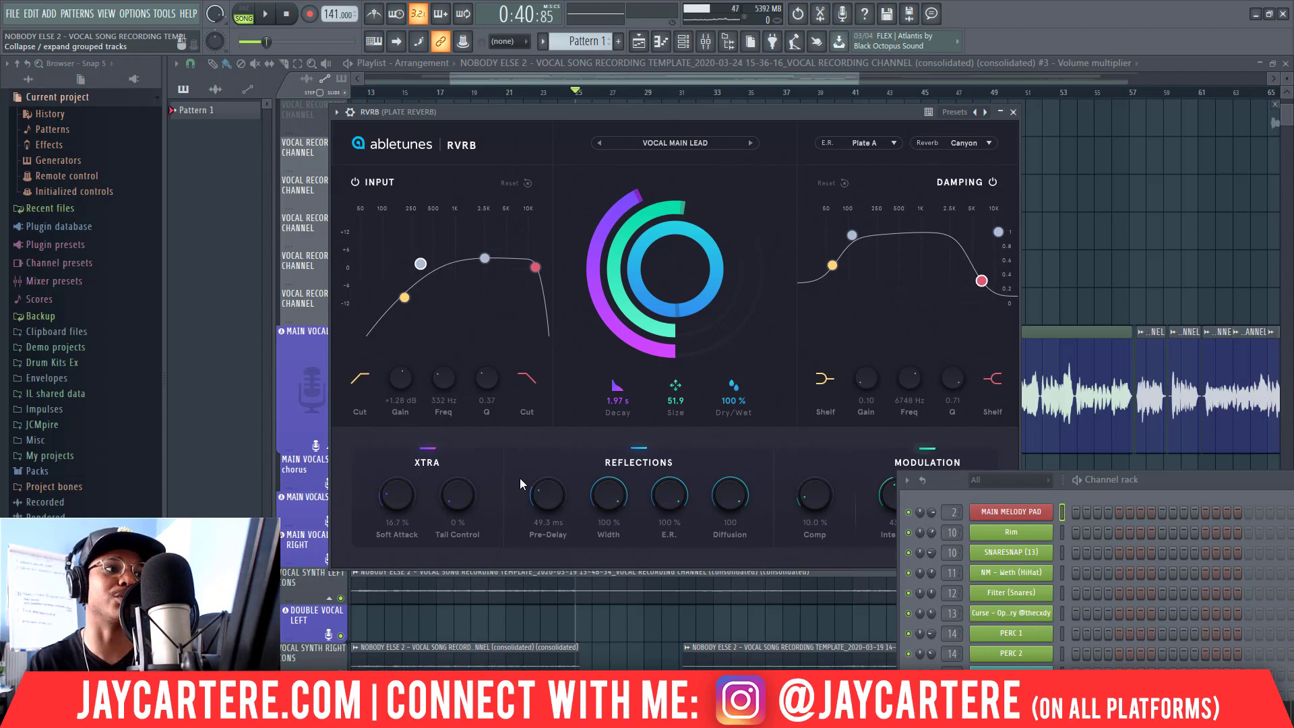
pyautogui.click(470, 496)
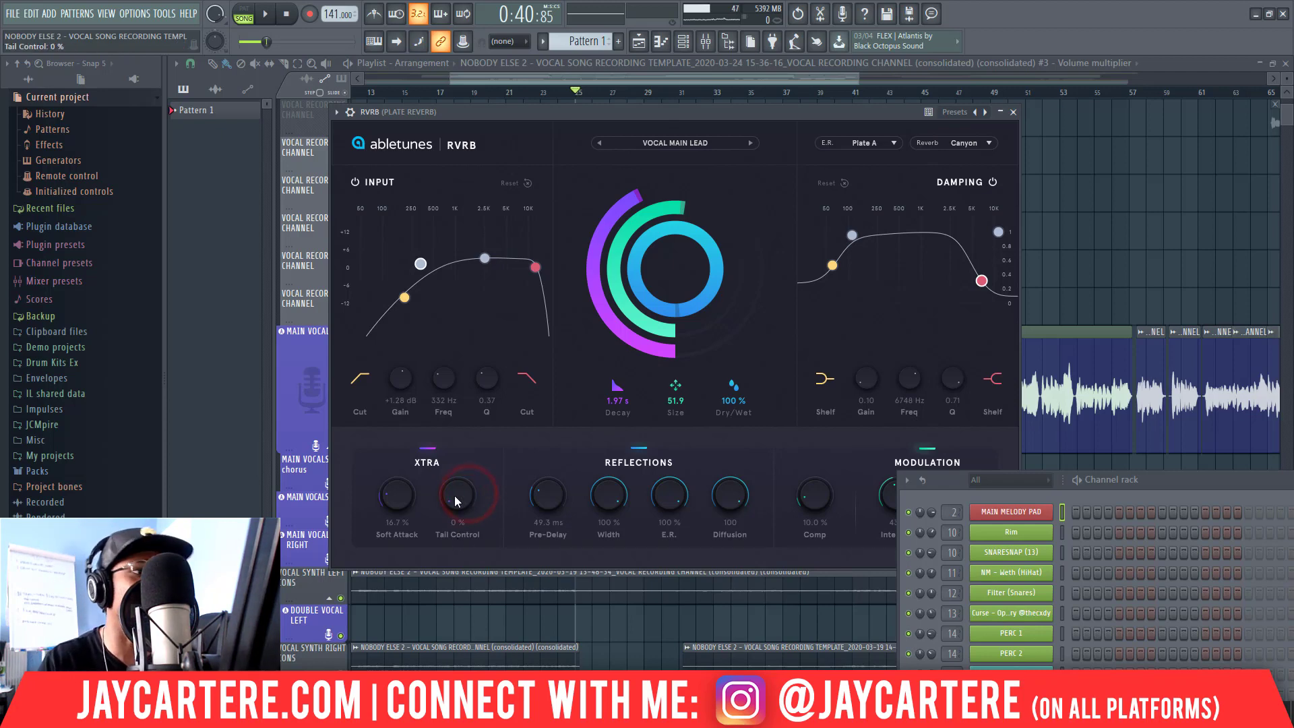
# Lower the channel rack and shift the RVRB window so the whole Modulation section is unobstructed.
pyautogui.click(765, 113)
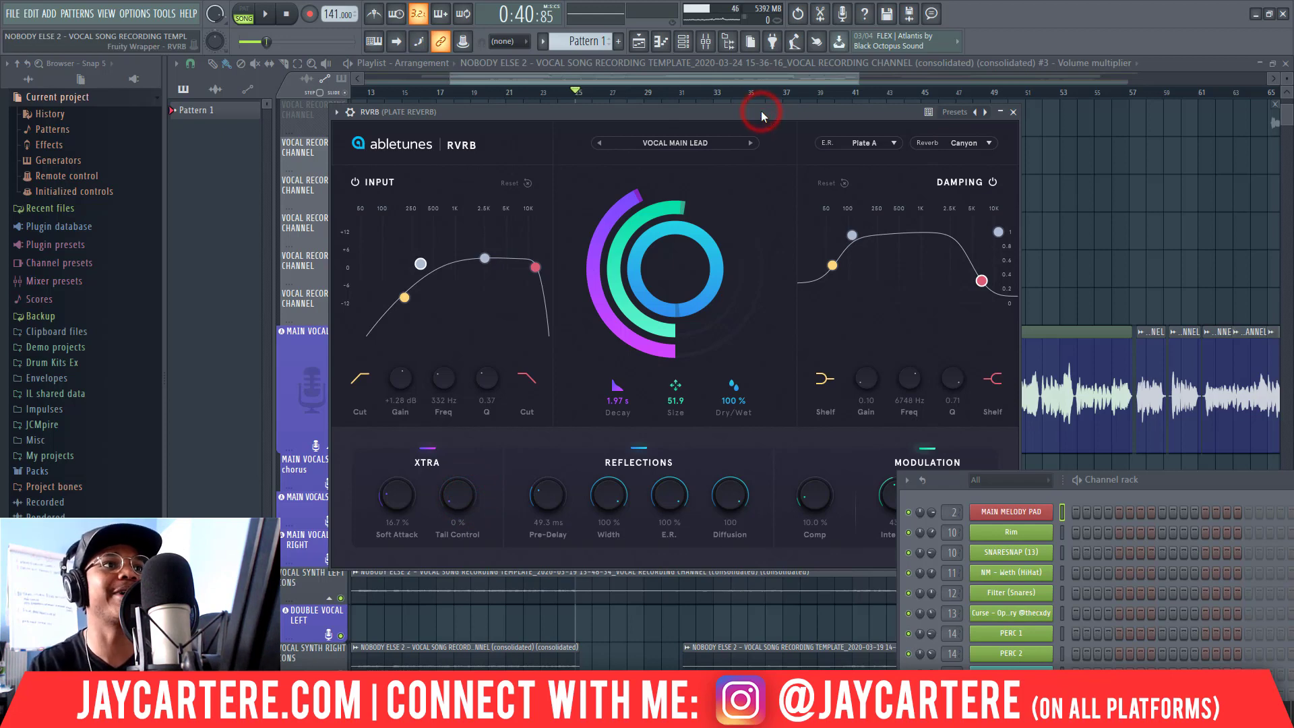
pyautogui.moveTo(1169, 470); pyautogui.dragTo(1174, 544)
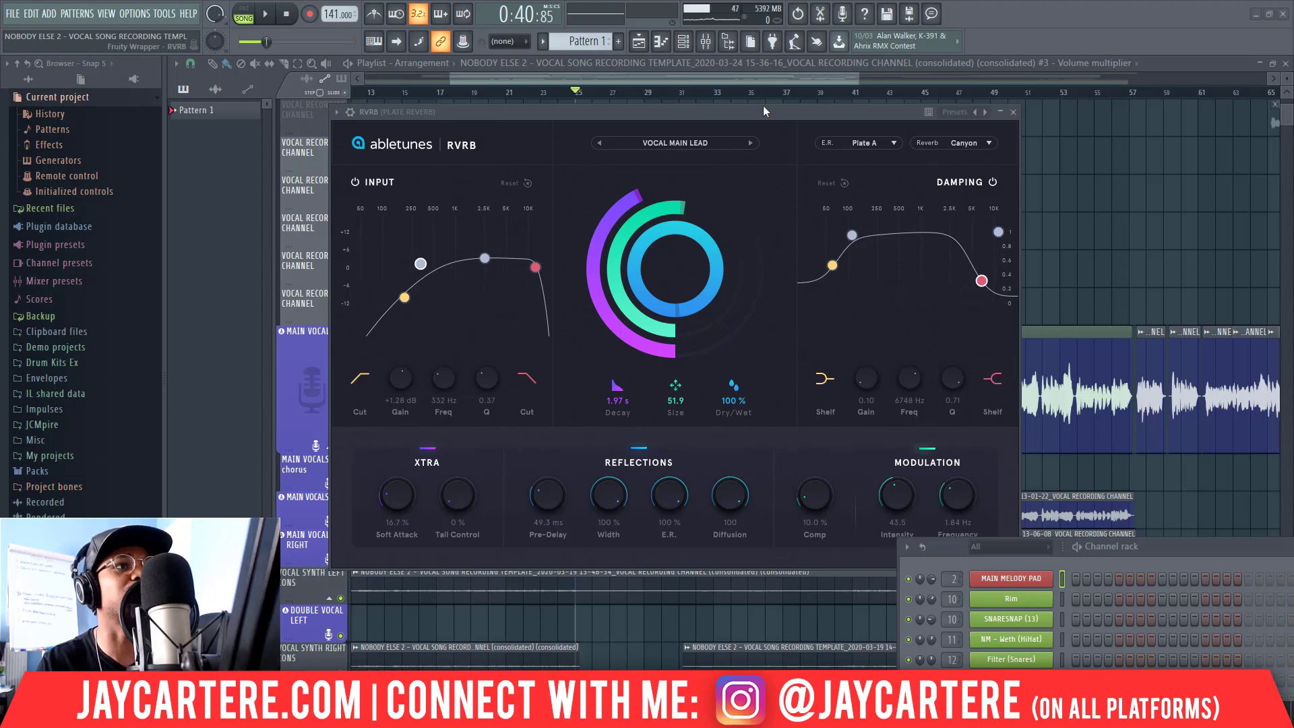
pyautogui.moveTo(762, 113); pyautogui.dragTo(672, 104)
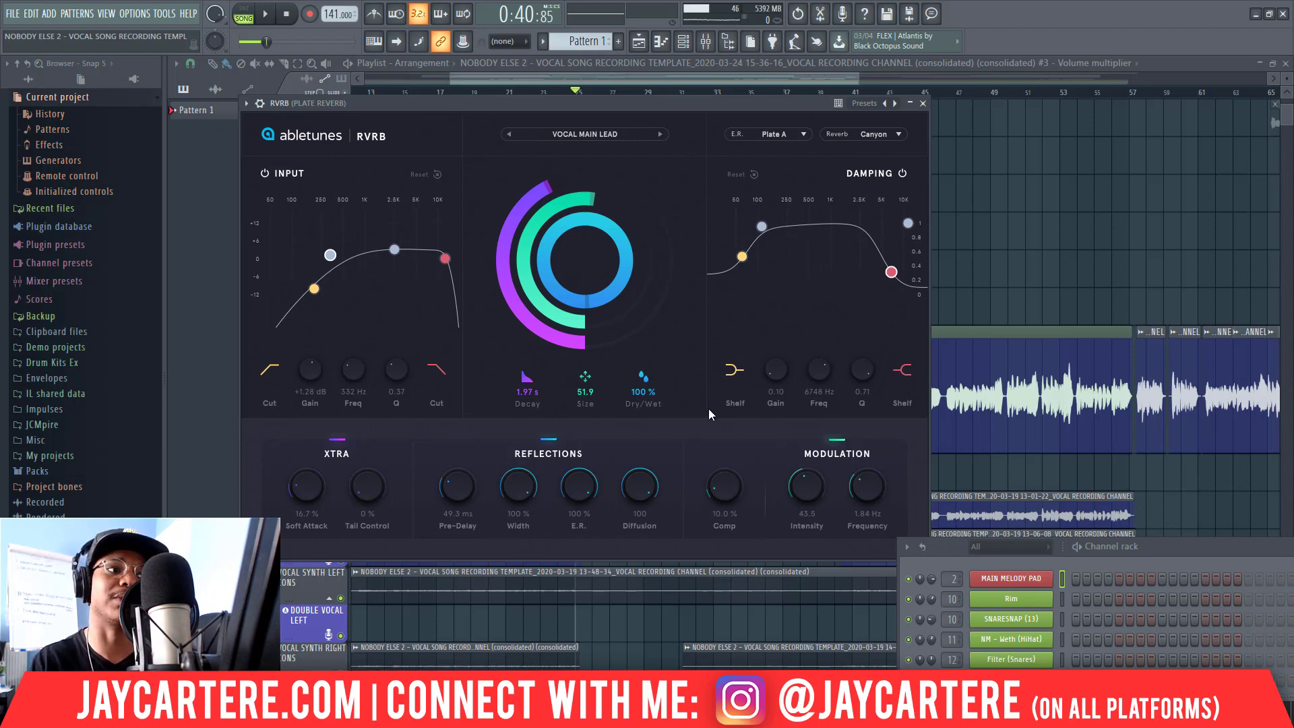
# Audition the vocals while trying RVRB's Comp control, leaving it at 10.0%.
pyautogui.press('space')
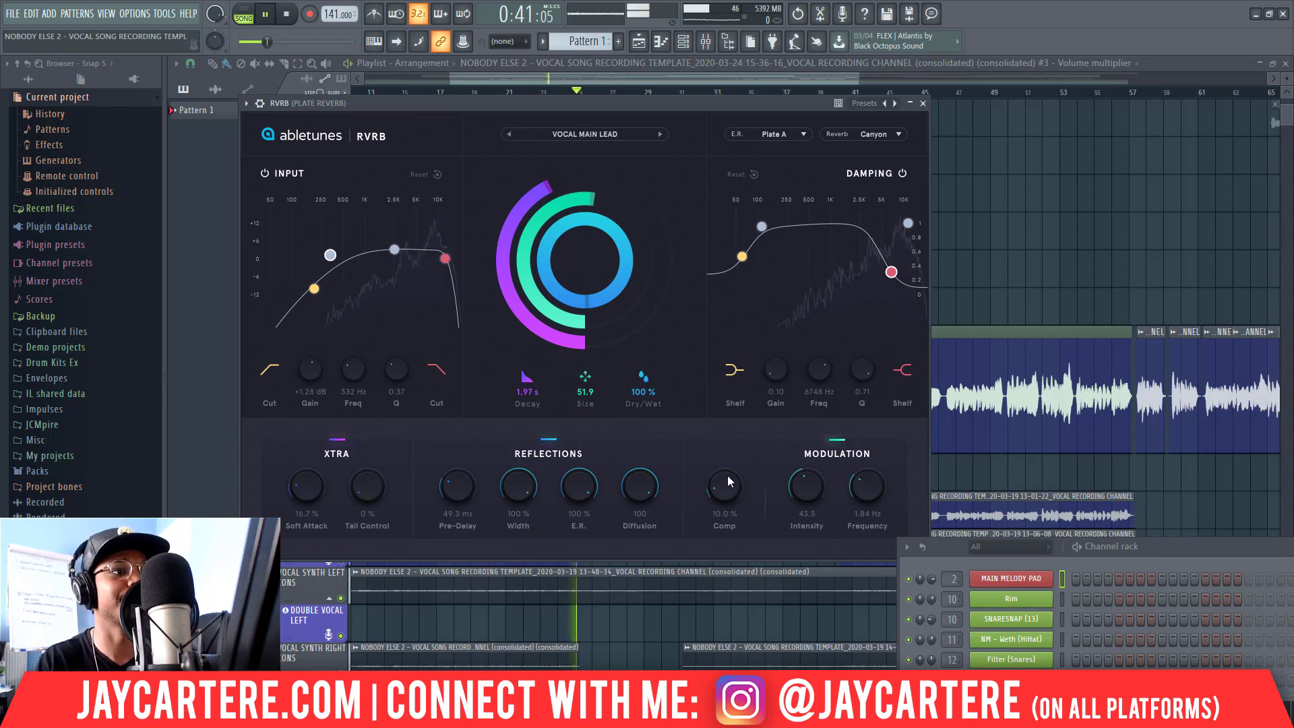
pyautogui.moveTo(727, 491)
pyautogui.mouseDown()
pyautogui.moveTo(734, 404)
pyautogui.moveTo(727, 523)
pyautogui.moveTo(728, 480)
pyautogui.moveTo(723, 511)
pyautogui.mouseUp()
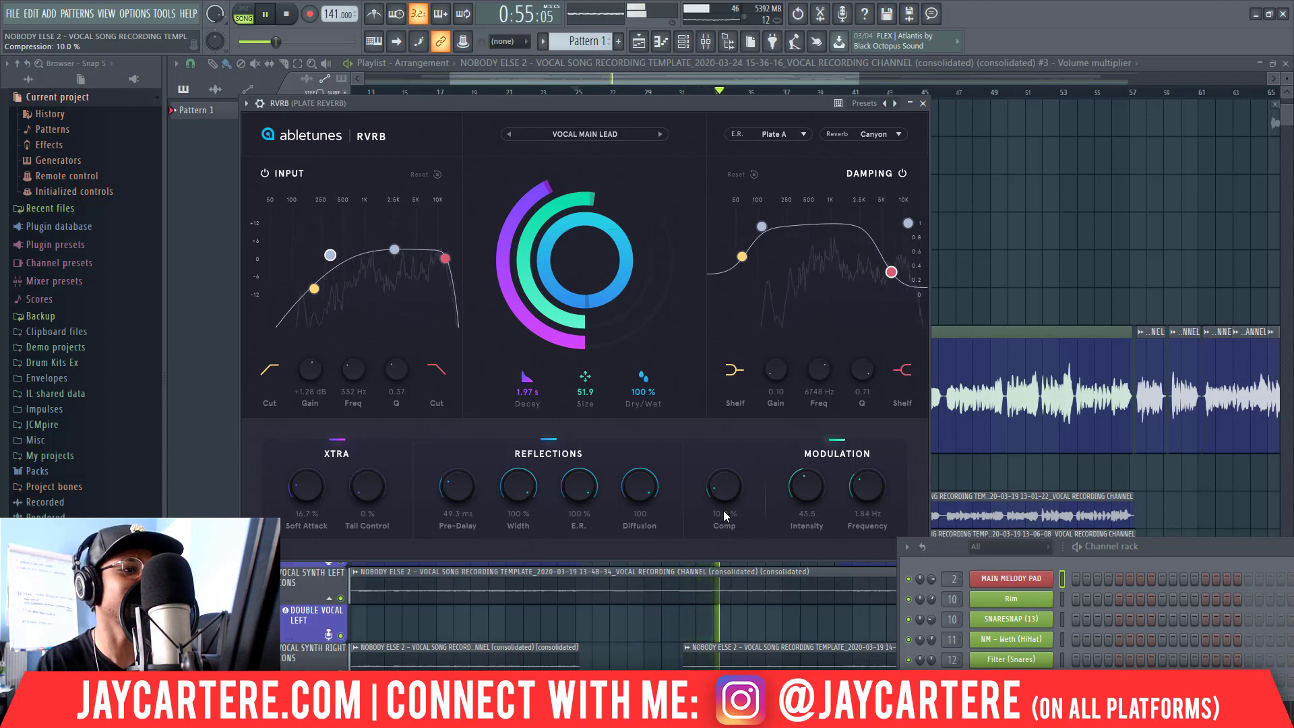
pyautogui.press('space')
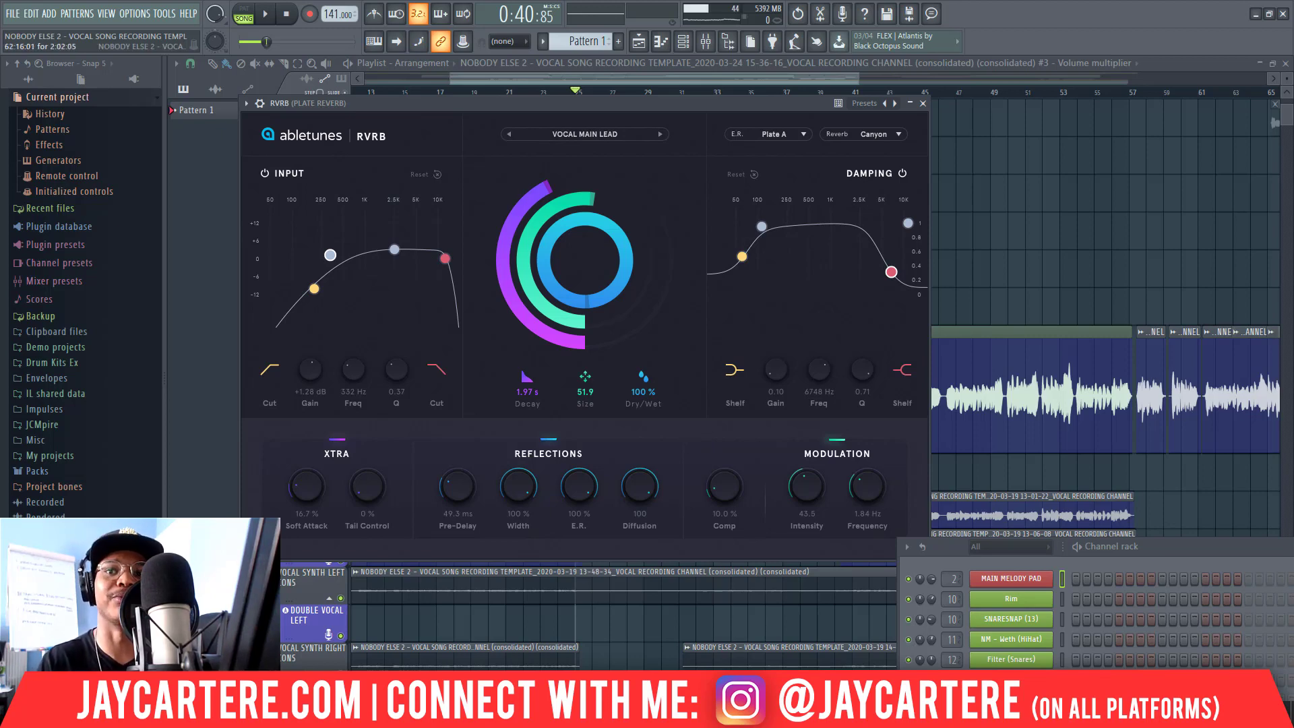
# Reposition the RVRB window and examine the choices in its Reverb and E.R. type lists, keeping Canyon and Plate A.
pyautogui.moveTo(618, 102); pyautogui.dragTo(747, 103)
pyautogui.moveTo(884, 104); pyautogui.dragTo(825, 100)
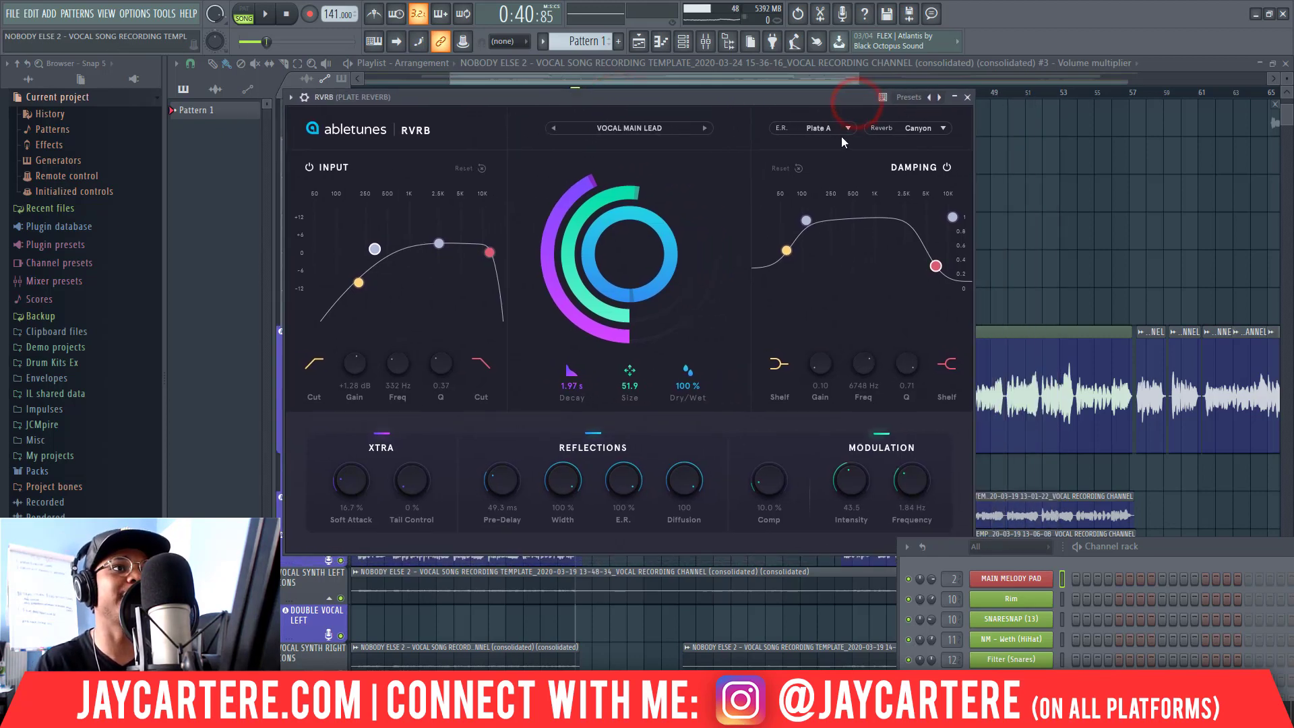
pyautogui.click(941, 130)
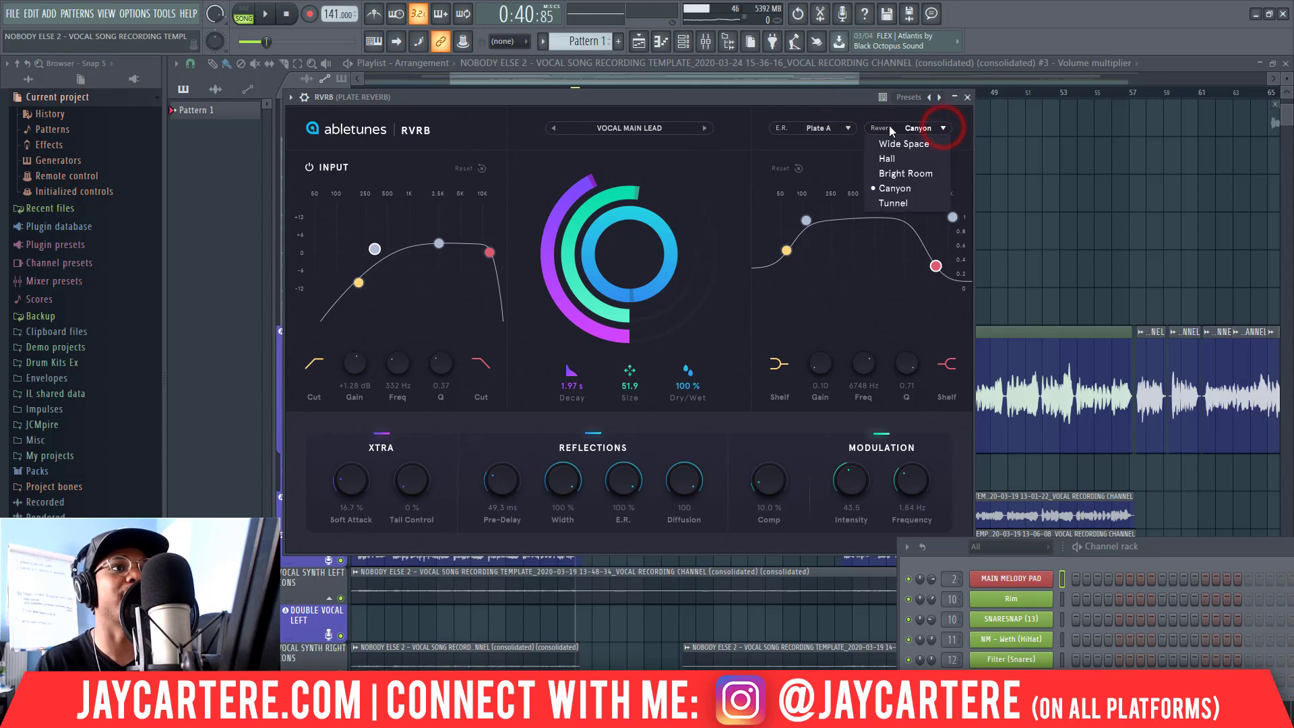
pyautogui.click(969, 134)
pyautogui.click(844, 128)
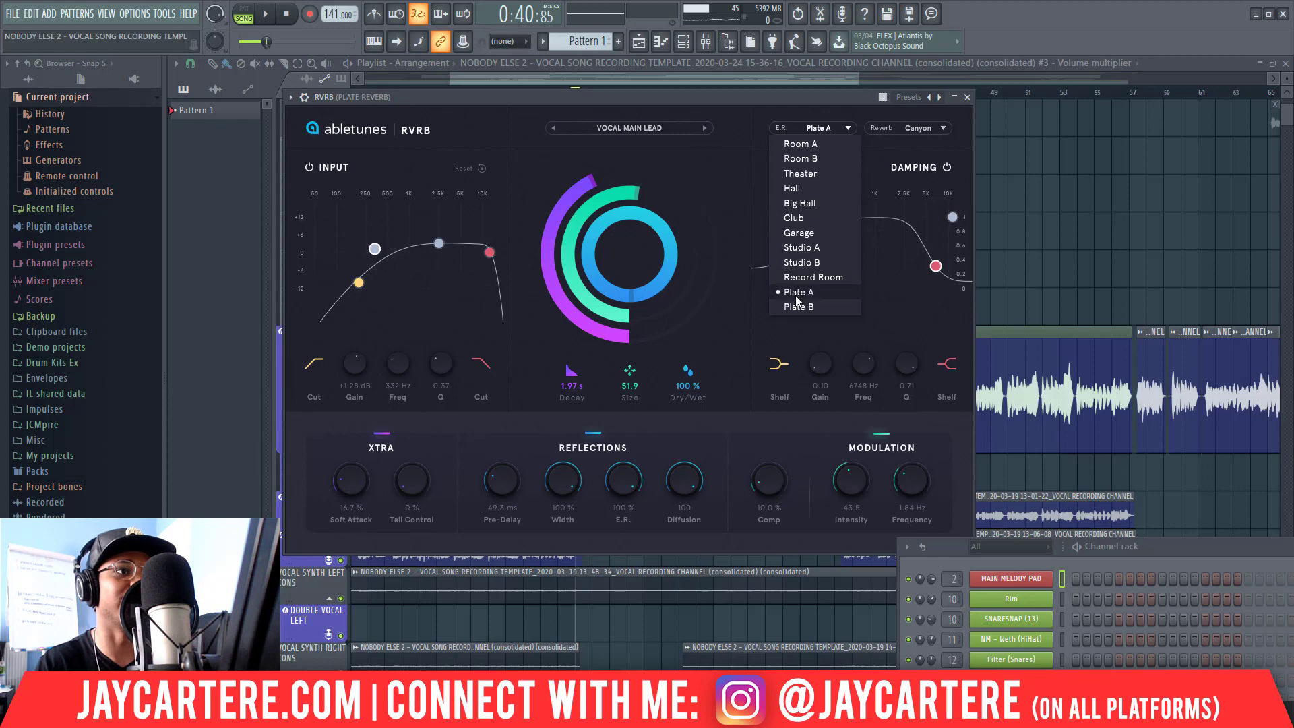
pyautogui.click(782, 107)
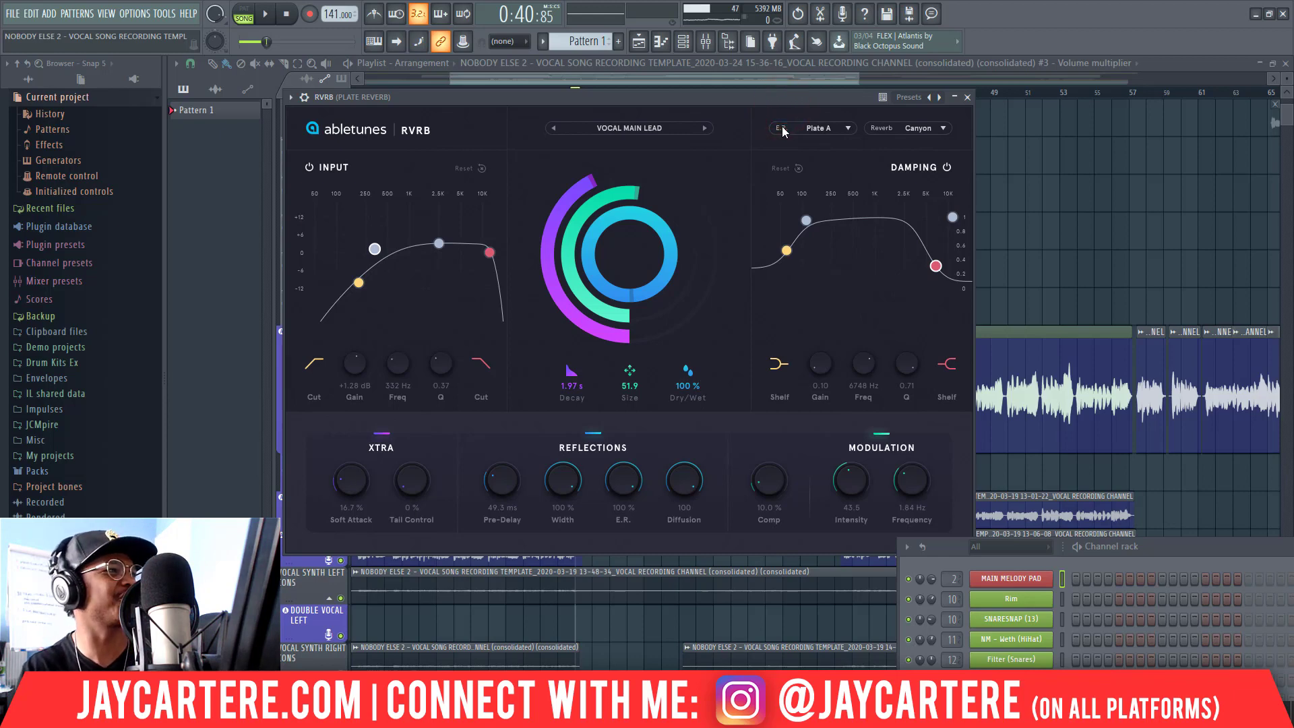
pyautogui.click(782, 128)
pyautogui.click(798, 109)
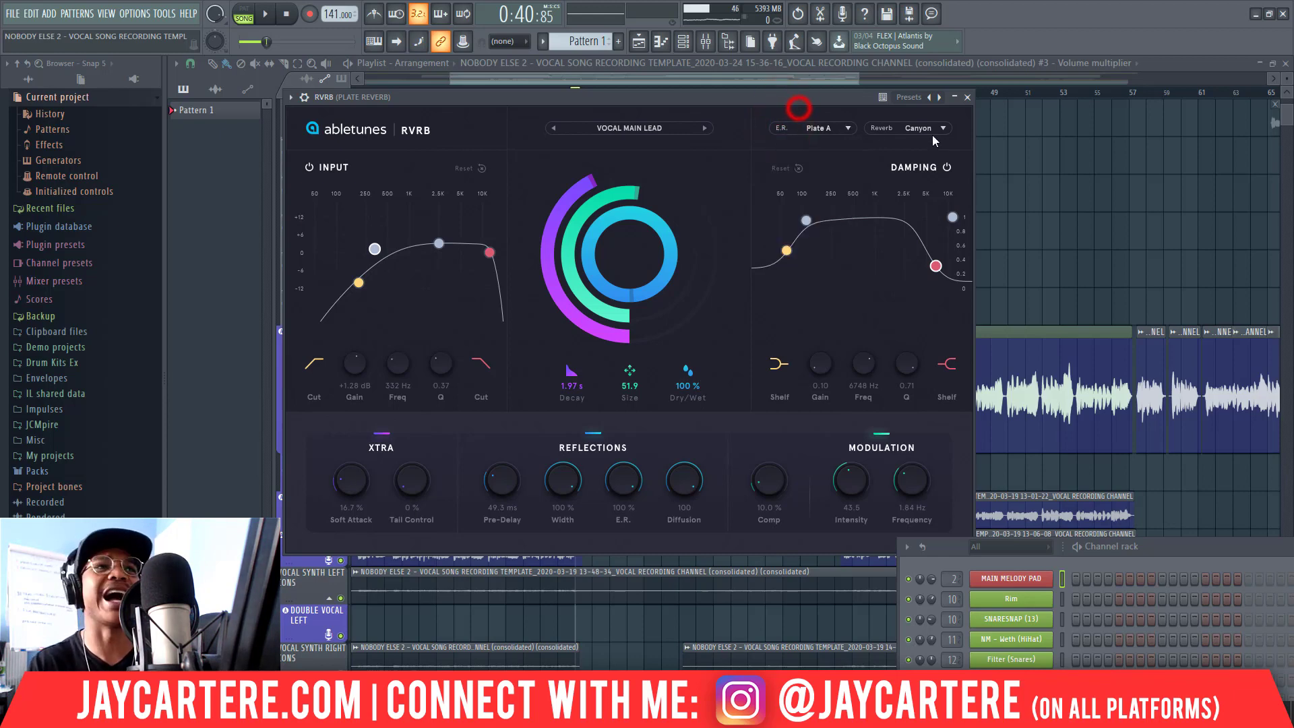
pyautogui.click(925, 131)
pyautogui.click(924, 130)
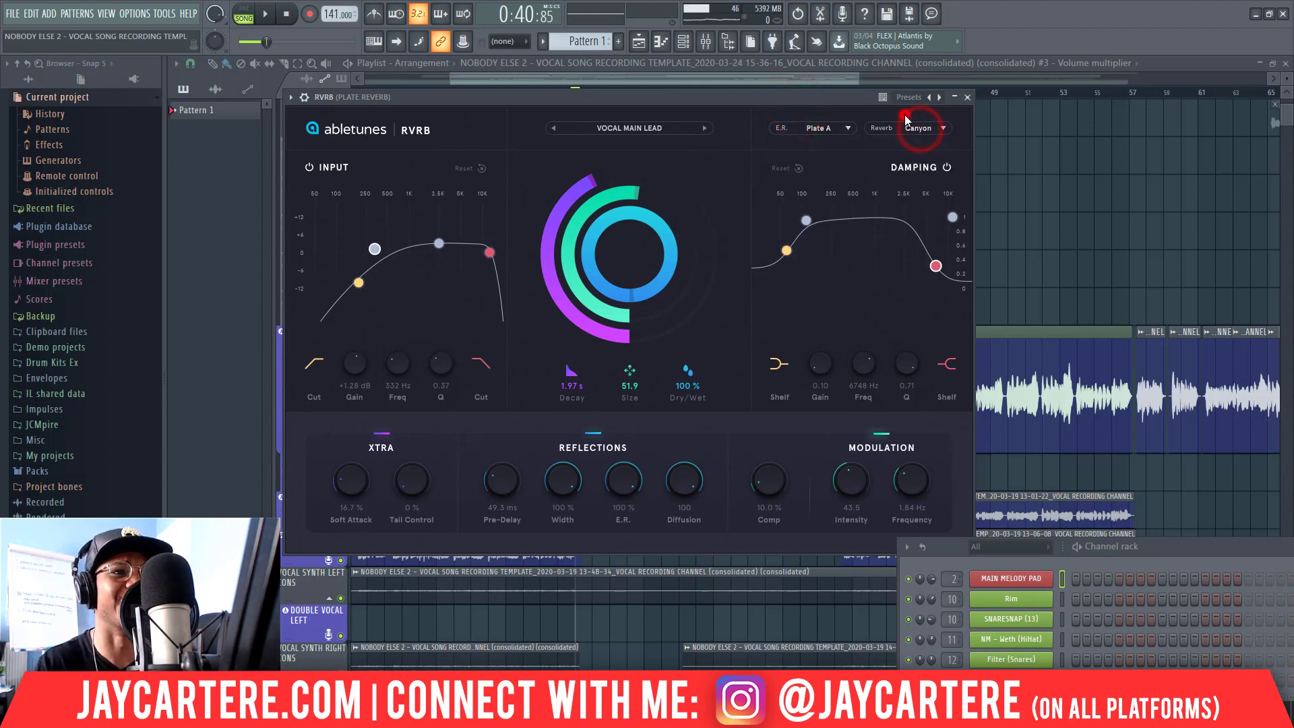
pyautogui.click(813, 128)
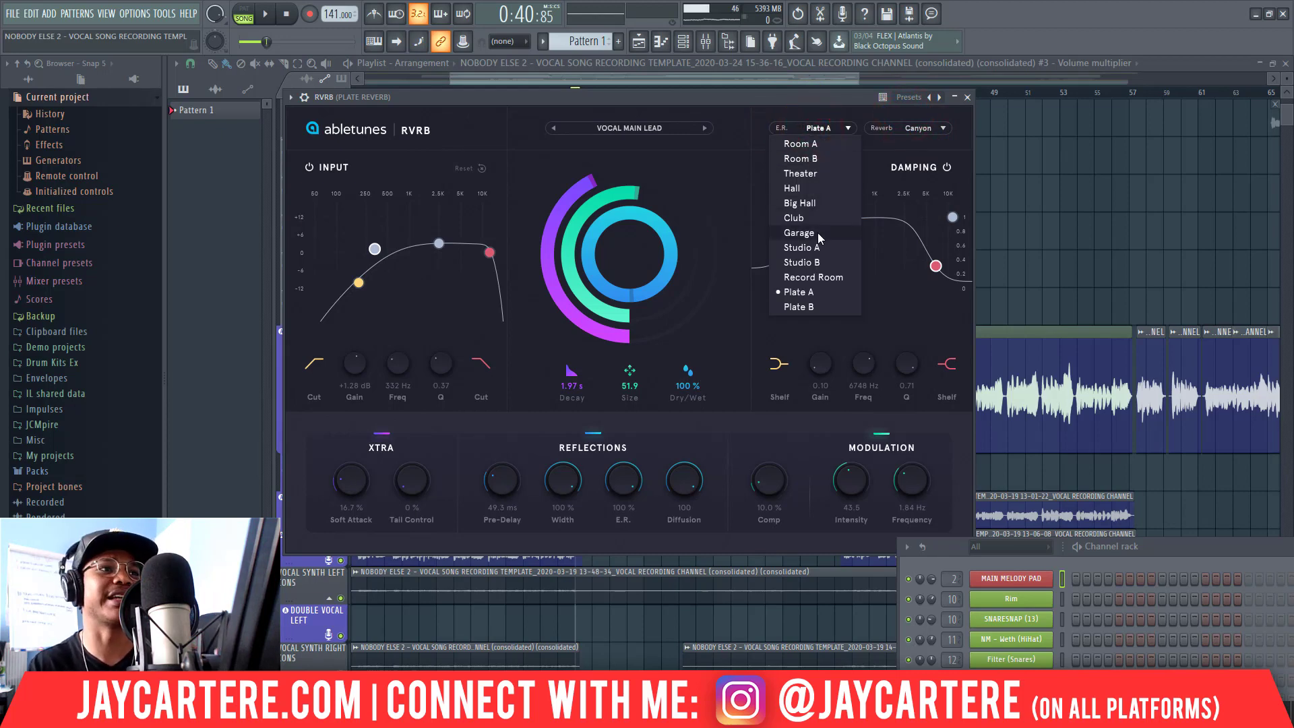
pyautogui.click(813, 113)
pyautogui.click(903, 128)
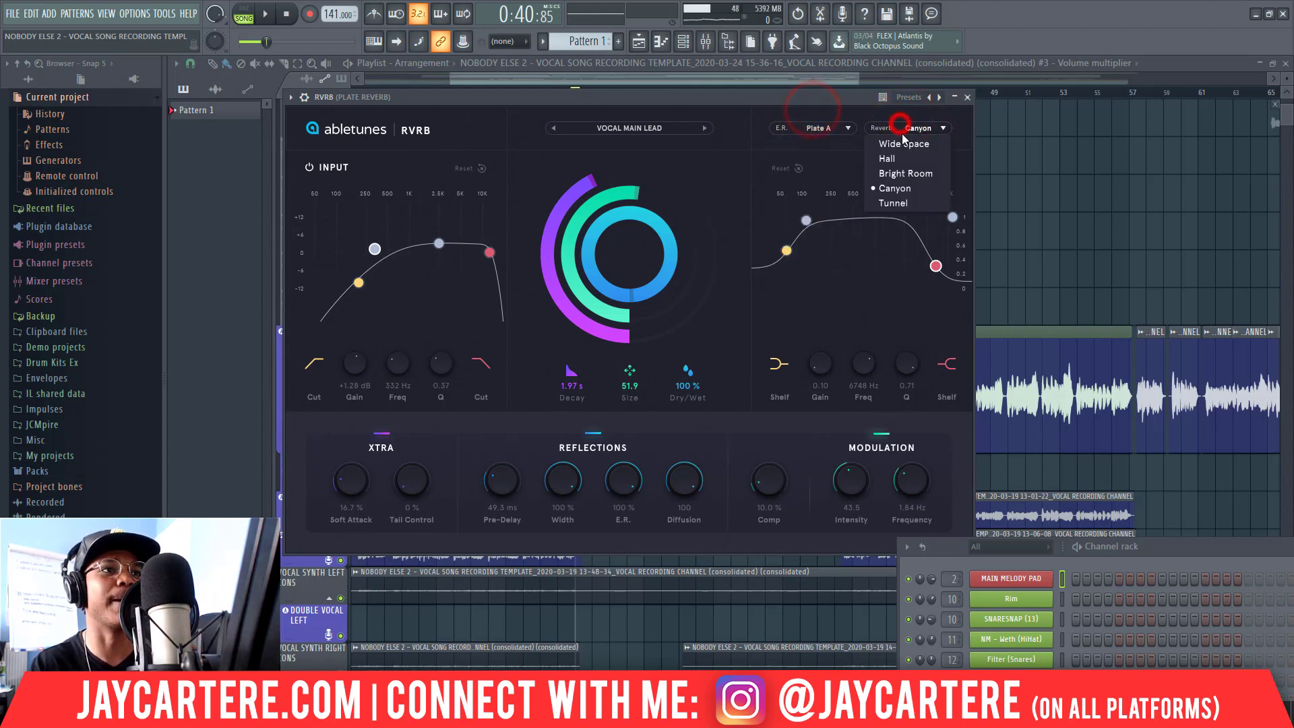
pyautogui.click(963, 143)
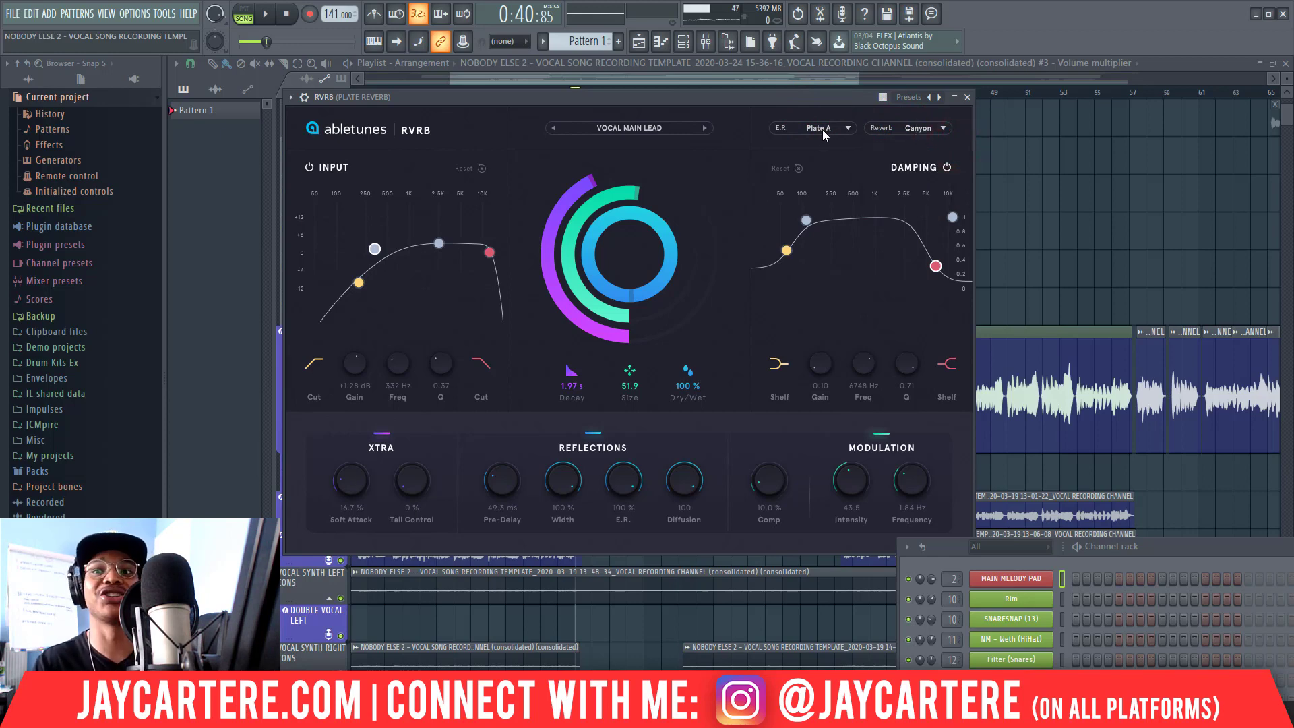
# Close the plate reverb's RVRB, then enable the LONG HALL REVERB mixer track and open its RVRB.
pyautogui.click(968, 98)
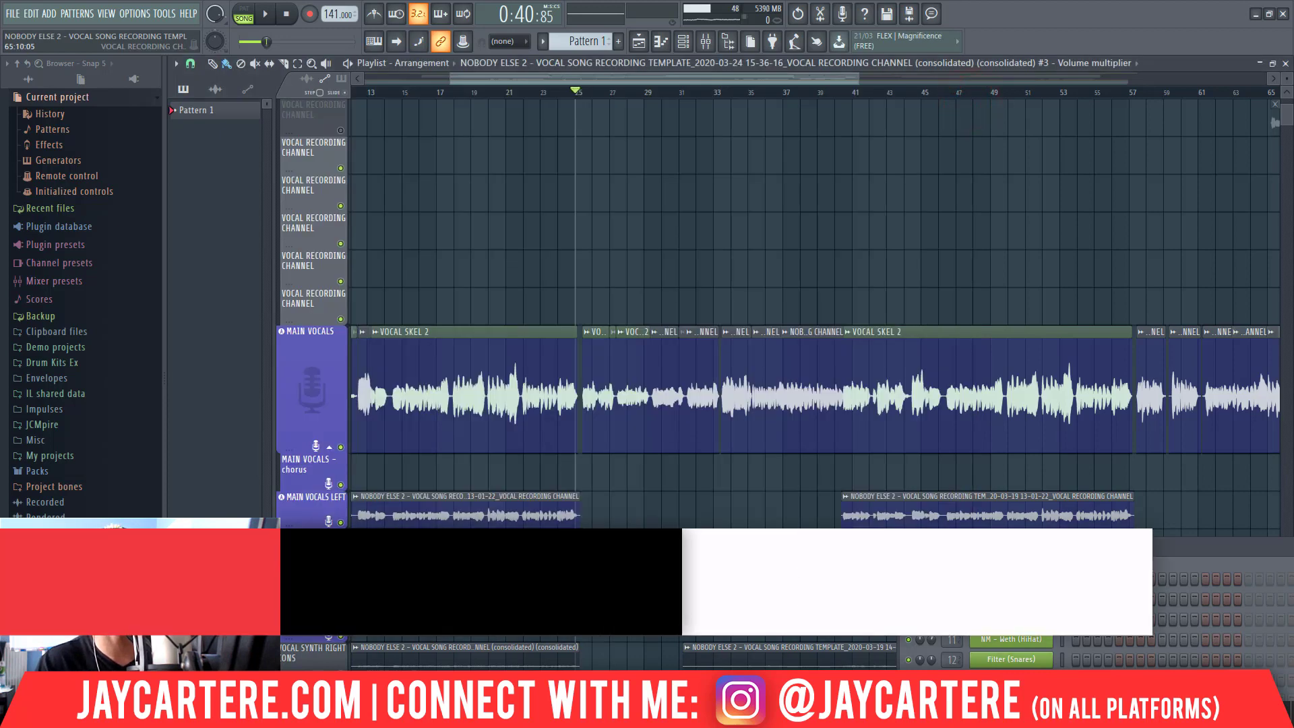
pyautogui.press('F9')
pyautogui.click(736, 253)
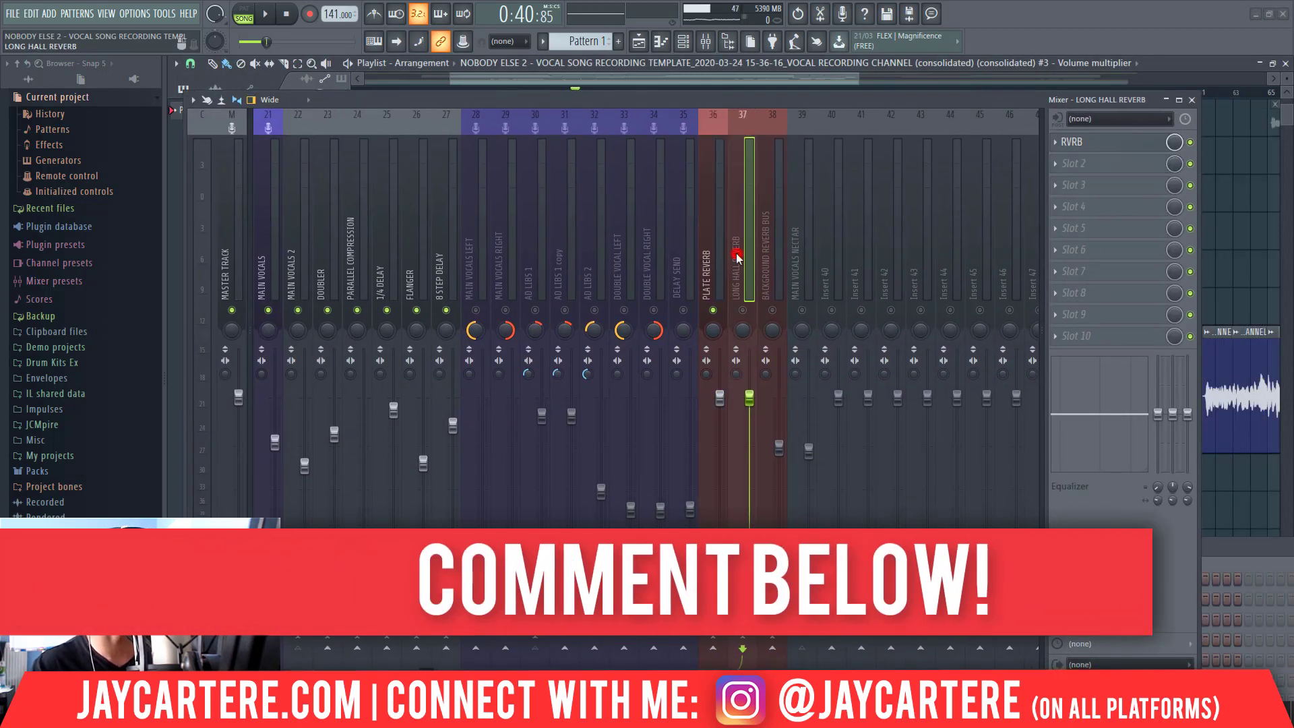
pyautogui.click(743, 309)
pyautogui.click(1095, 141)
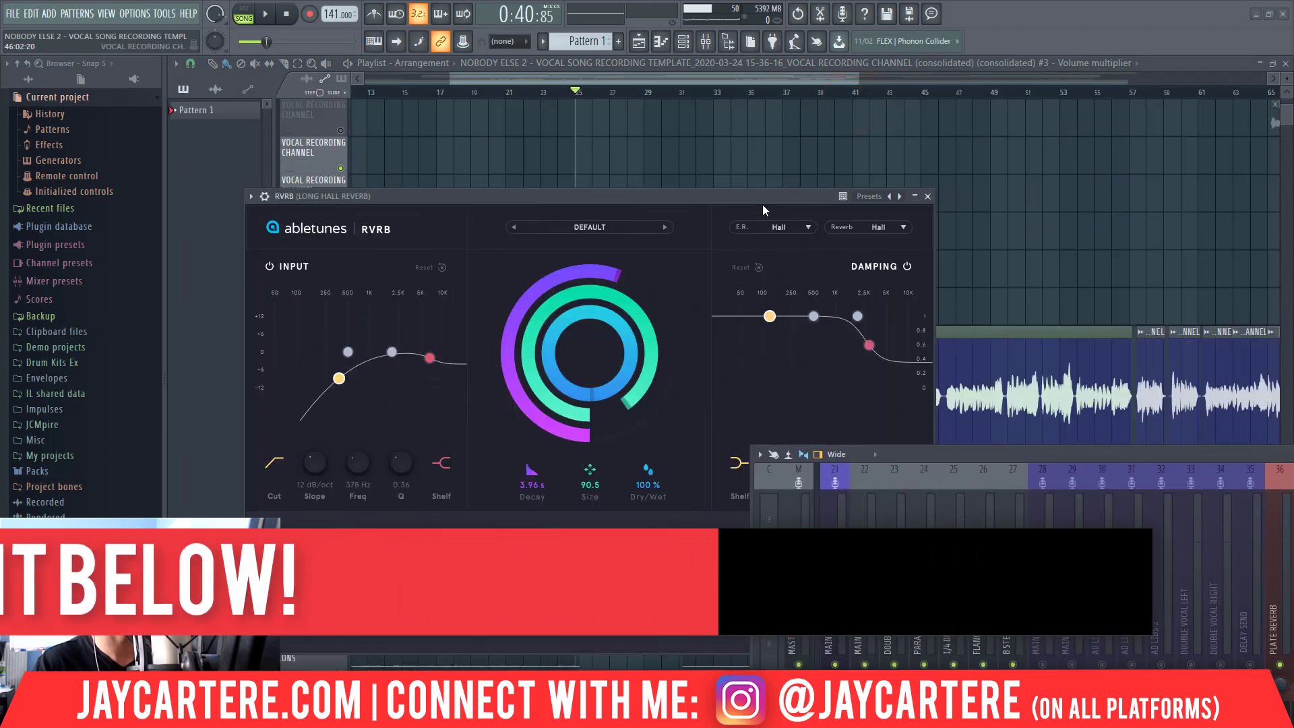
# Raise the long hall RVRB window and move the mixer aside so all of the plugin's controls are uncovered.
pyautogui.moveTo(769, 196); pyautogui.dragTo(781, 116)
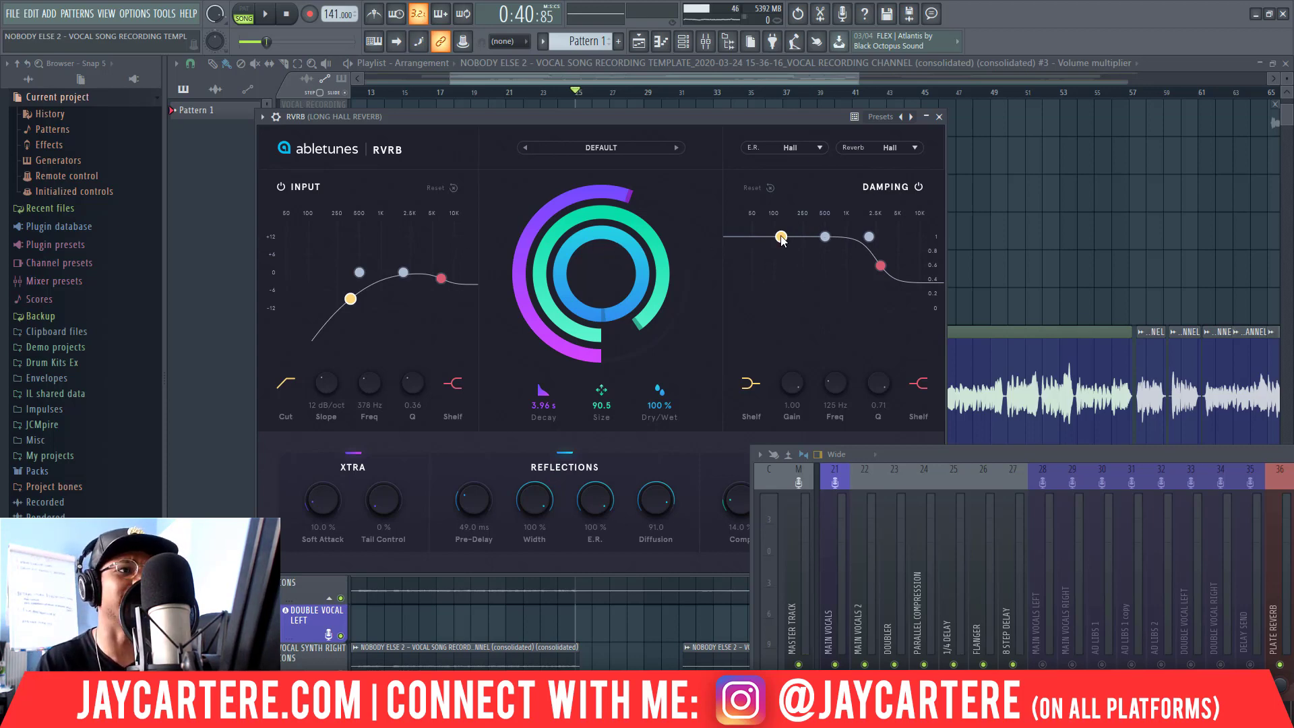
pyautogui.moveTo(697, 116); pyautogui.dragTo(698, 101)
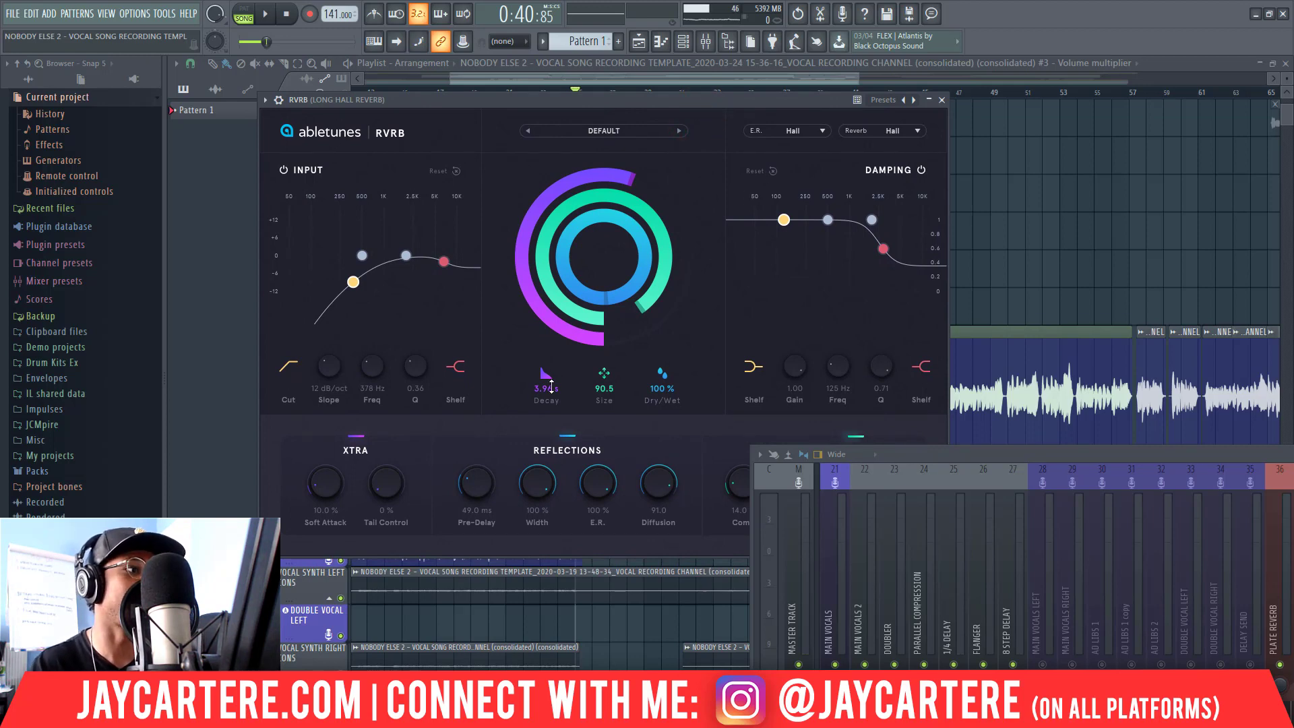
pyautogui.moveTo(763, 104); pyautogui.dragTo(763, 79)
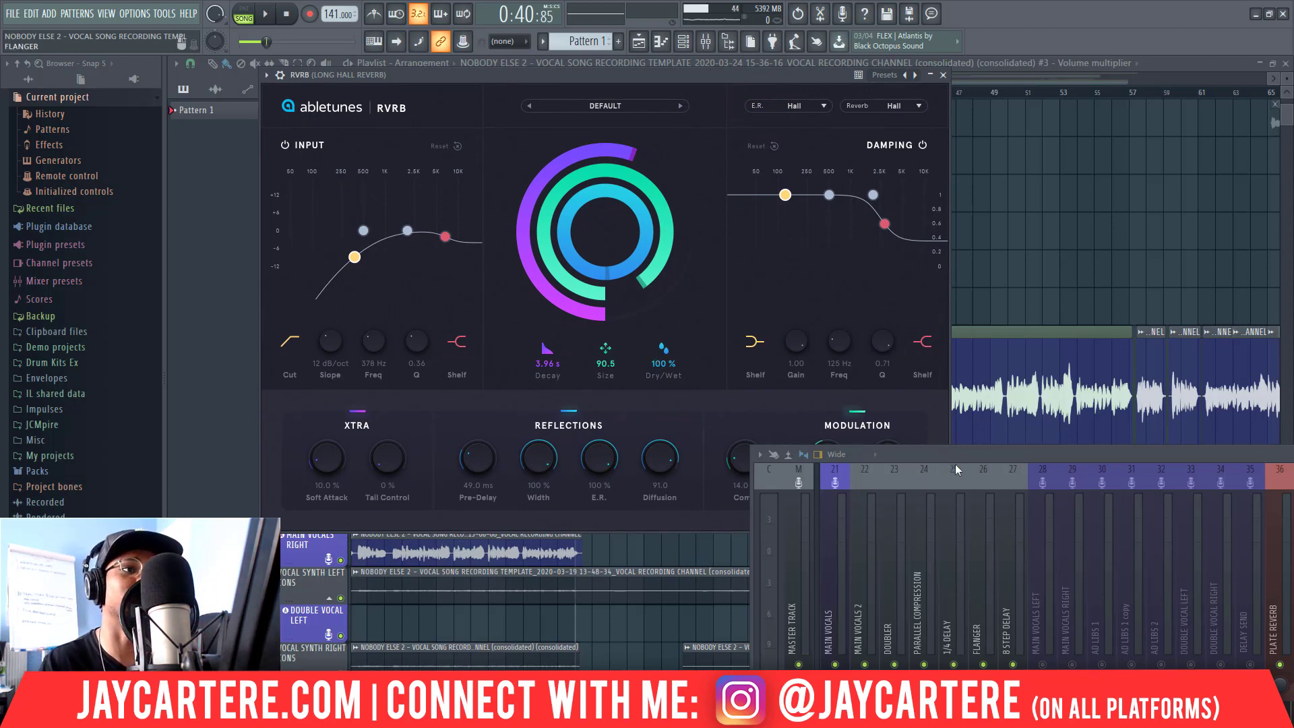
pyautogui.click(947, 448)
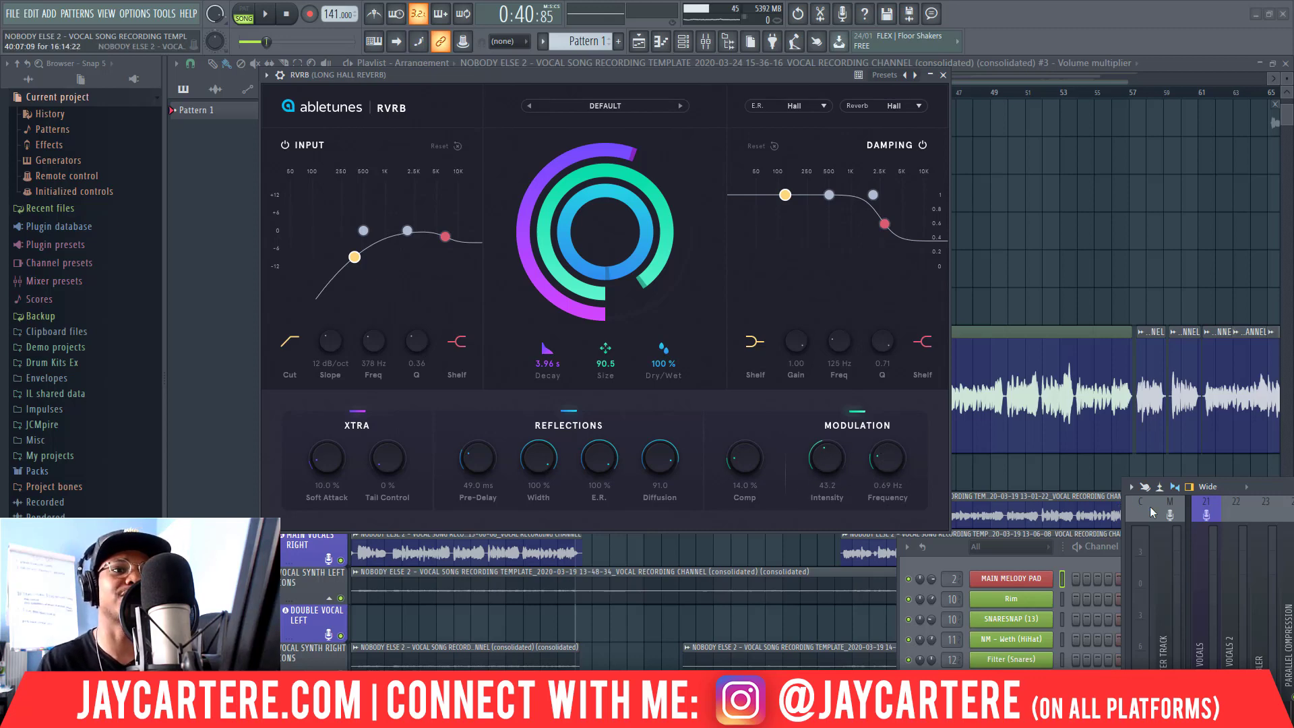
# Mute the PLATE REVERB track in the mixer and raise the mixer window to expose the send controls.
pyautogui.moveTo(1256, 484); pyautogui.dragTo(395, 190)
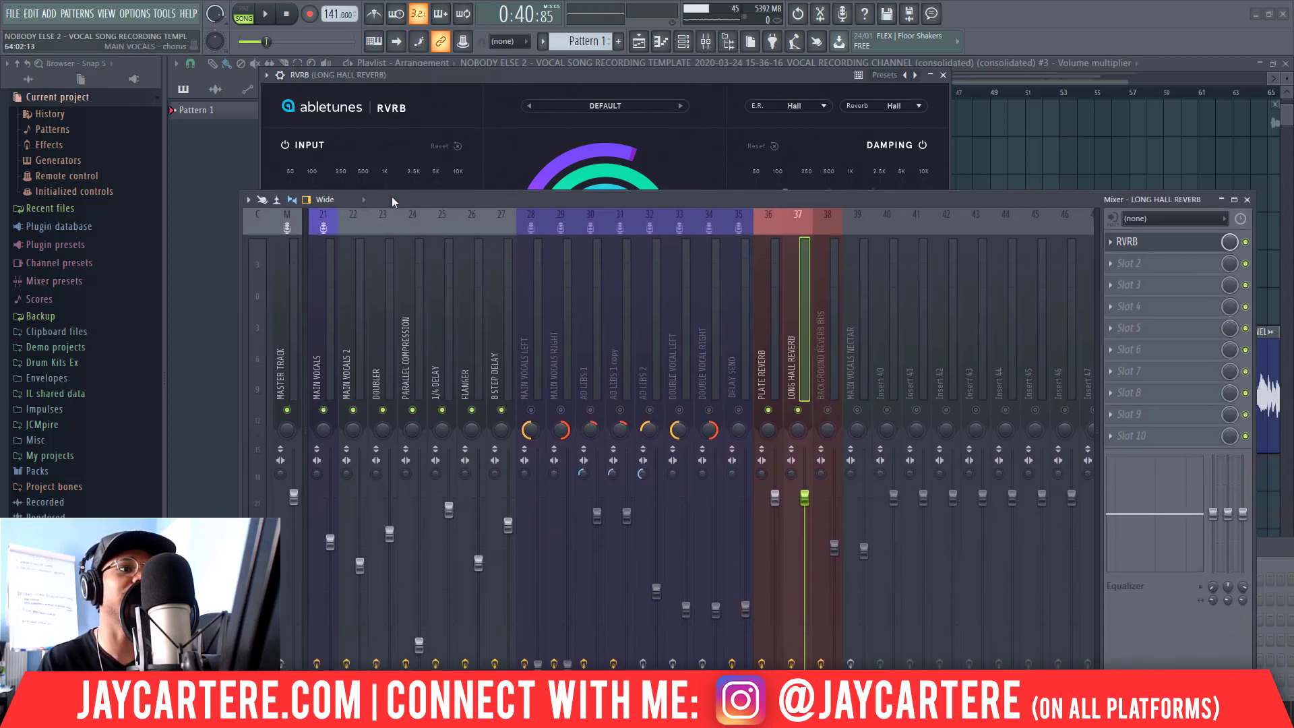
pyautogui.click(763, 354)
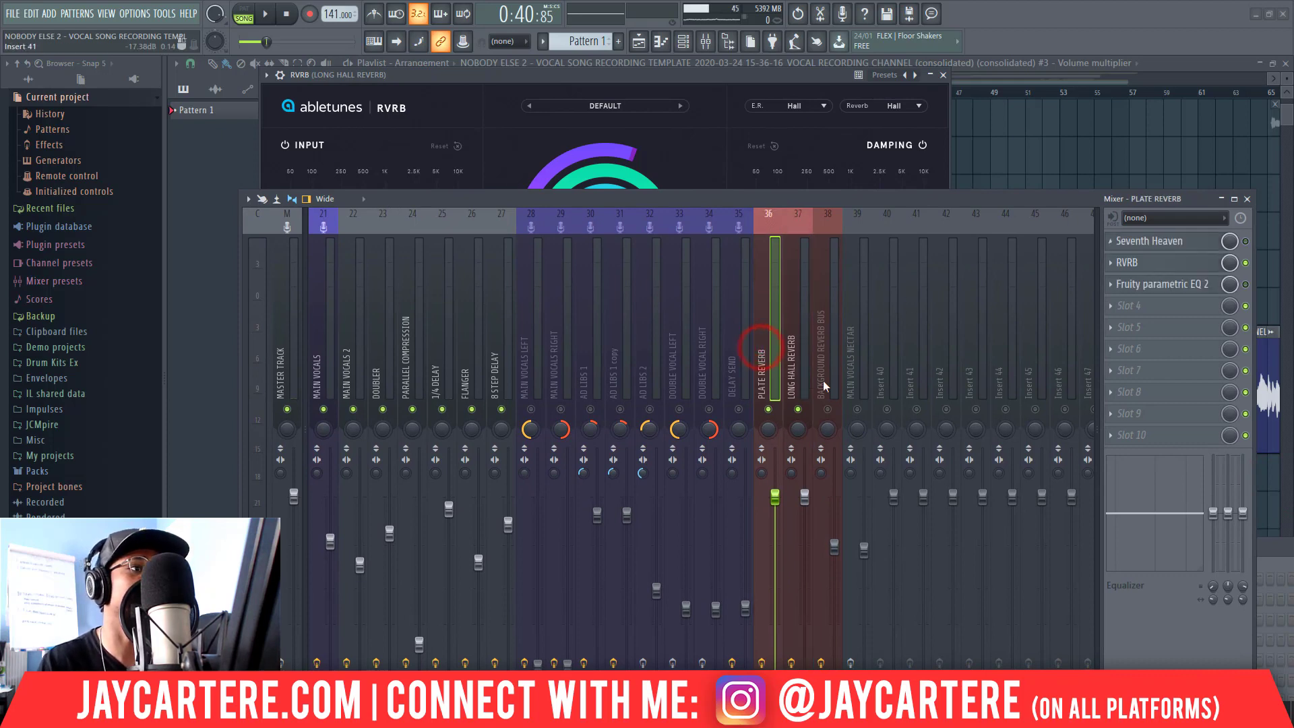
pyautogui.click(769, 410)
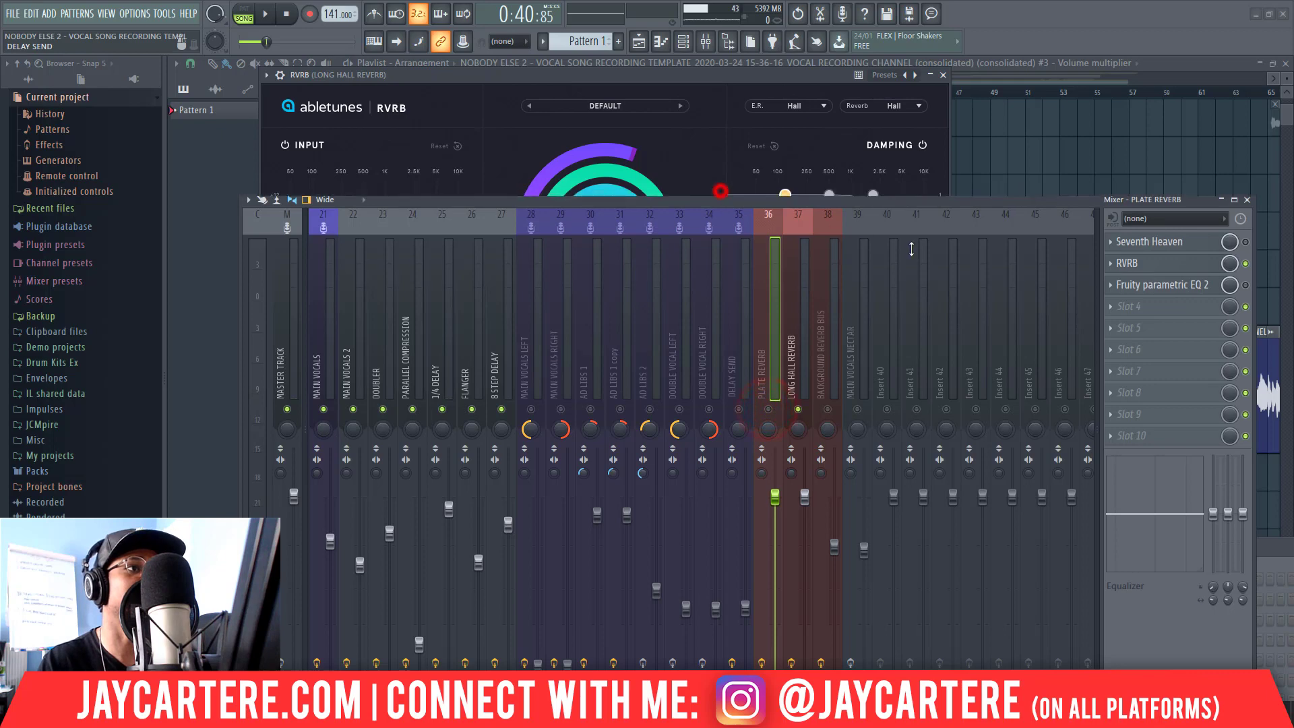
pyautogui.moveTo(720, 196); pyautogui.dragTo(839, 96)
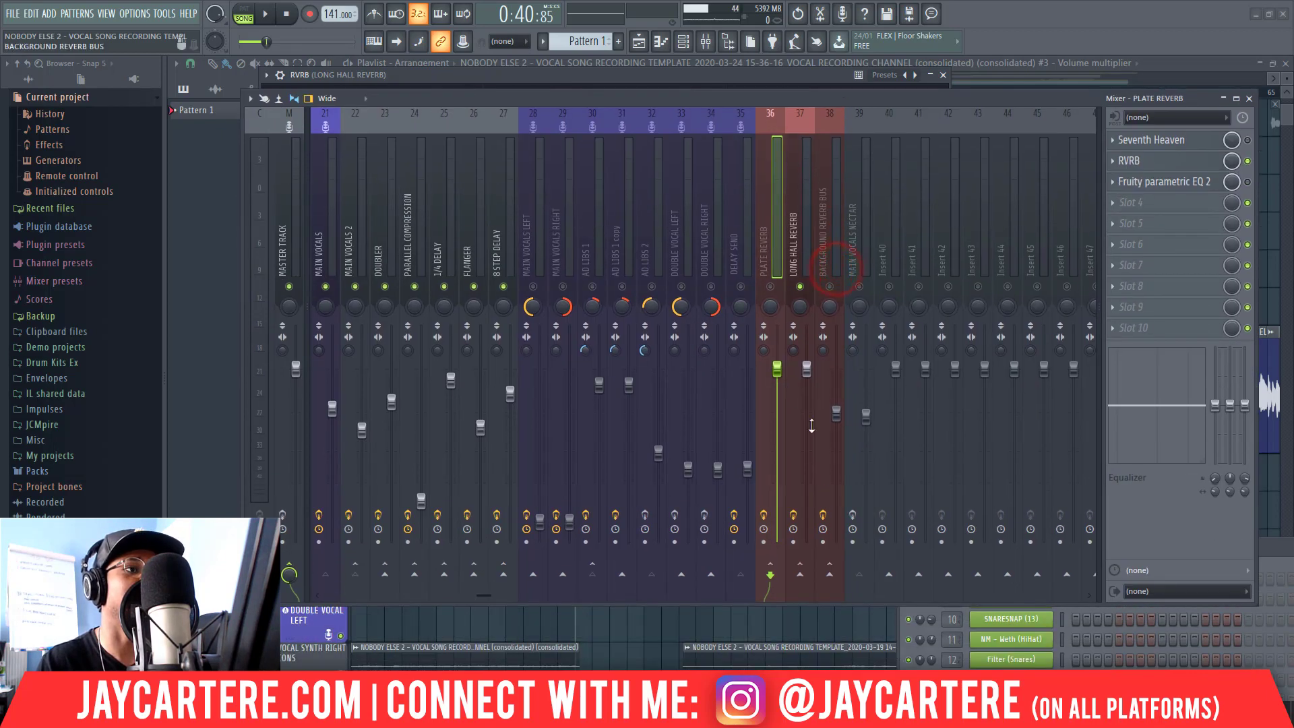
pyautogui.moveTo(769, 602); pyautogui.dragTo(768, 701)
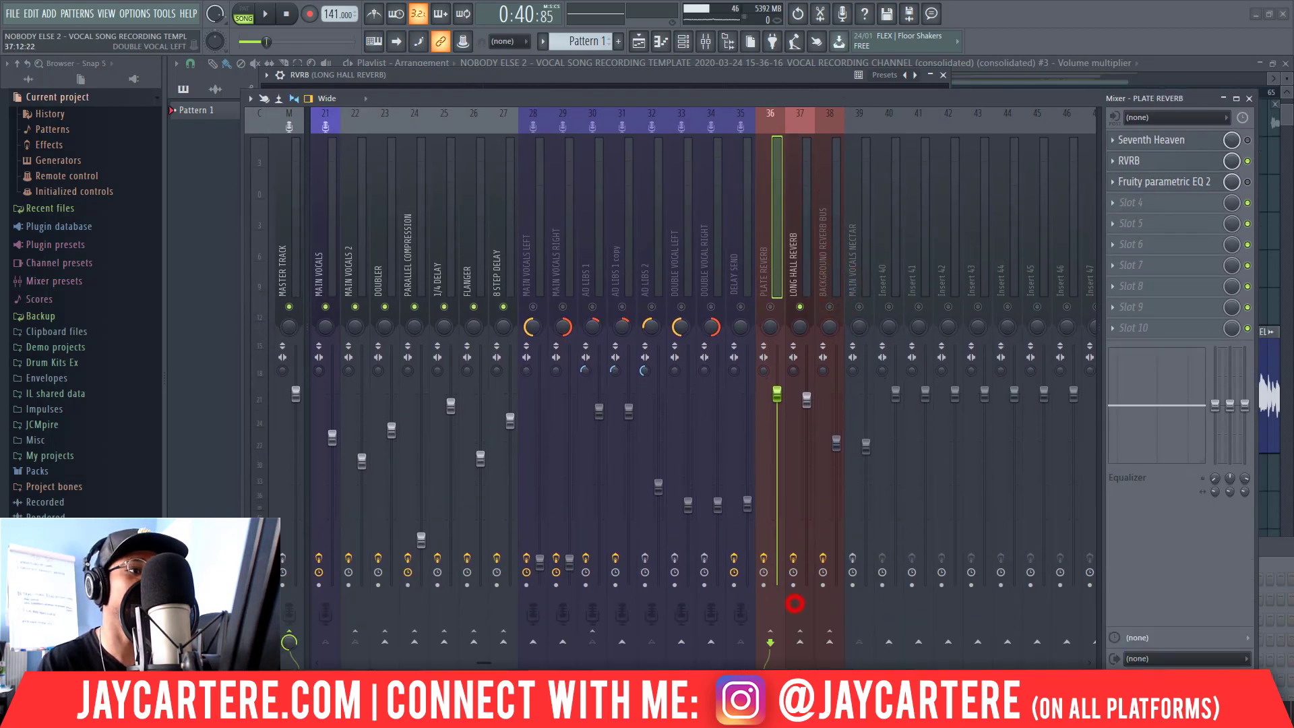
pyautogui.moveTo(762, 103); pyautogui.dragTo(762, 14)
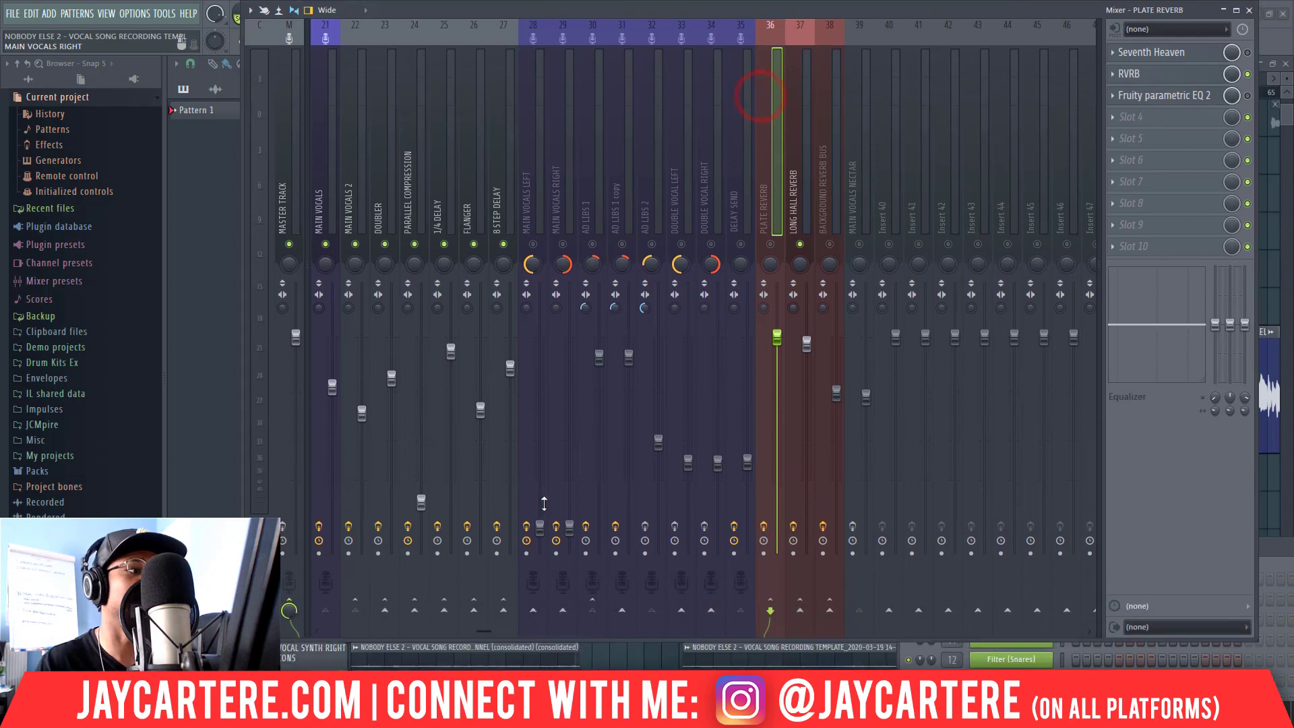
# On MAIN VOCALS 2, paste the copied 53% level to the PLATE REVERB send and adjust the LONG HALL REVERB send.
pyautogui.click(323, 195)
pyautogui.click(348, 196)
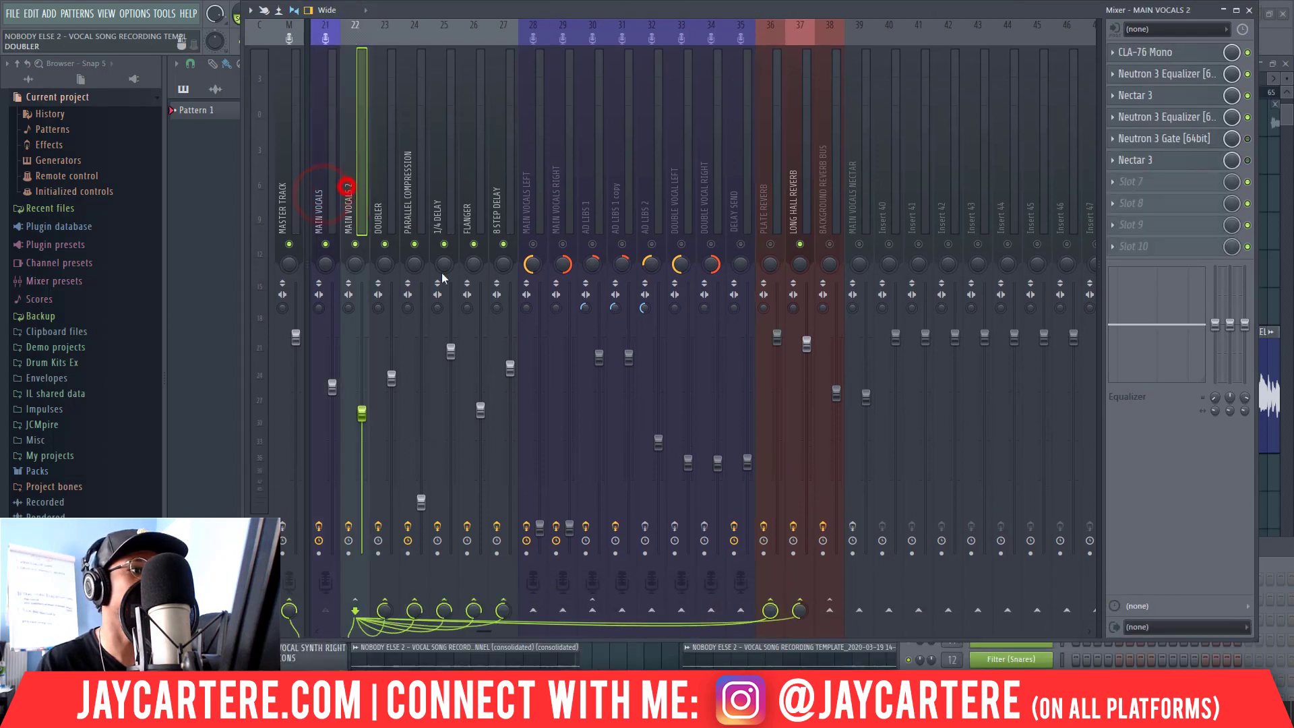
pyautogui.rightClick(770, 610)
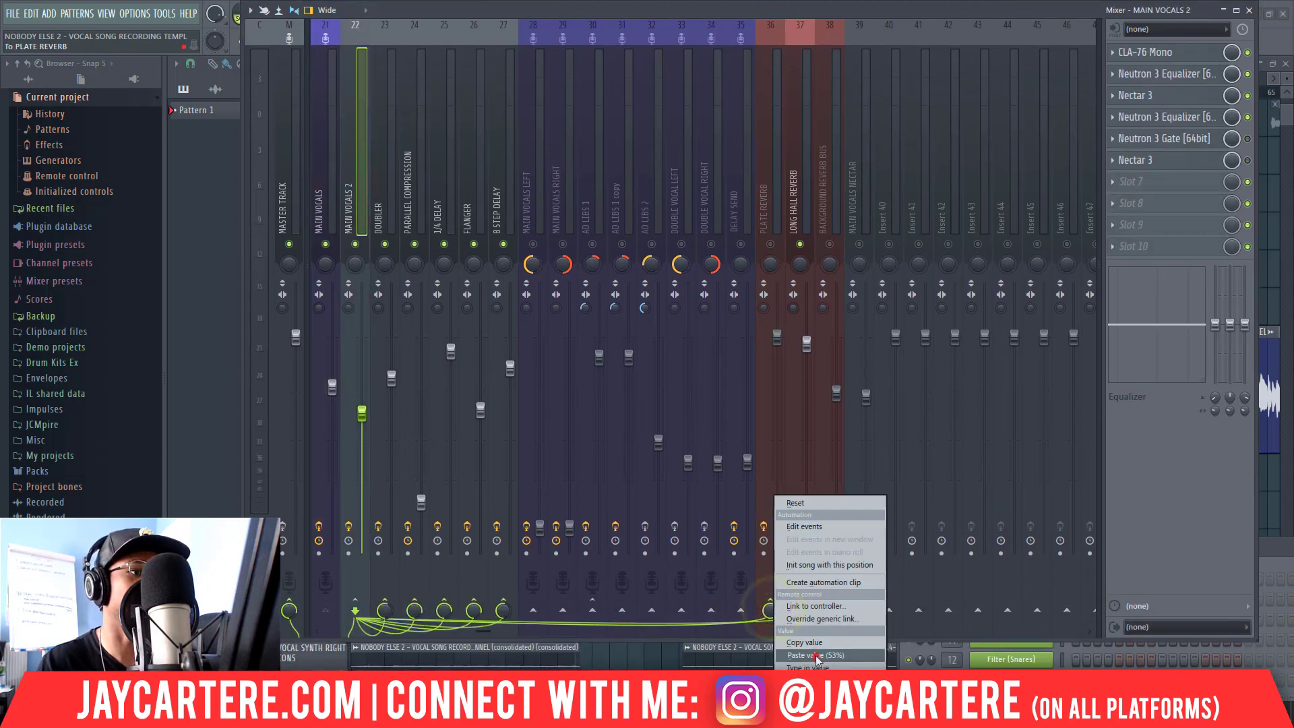
pyautogui.click(800, 610)
pyautogui.click(799, 610)
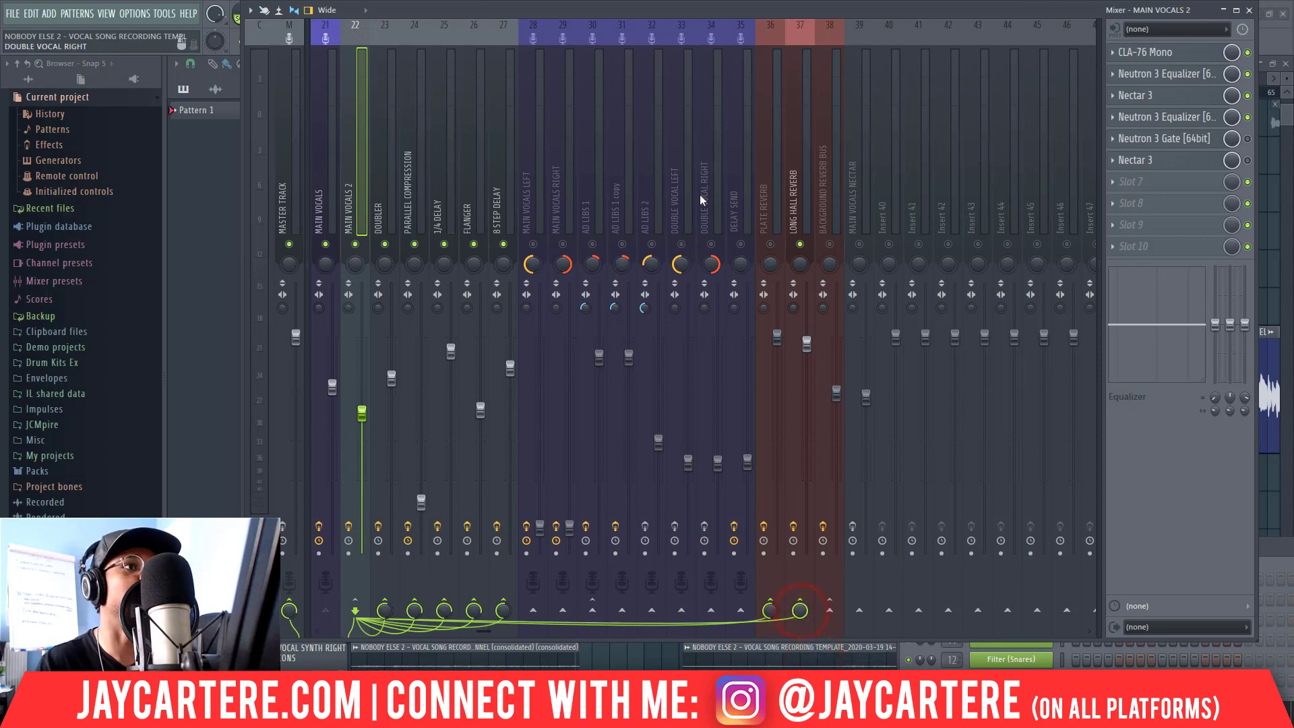
# Play the vocals through the long hall reverb, moving the mixer to watch the track levels and selecting LONG HALL REVERB.
pyautogui.moveTo(618, 26); pyautogui.dragTo(593, 322)
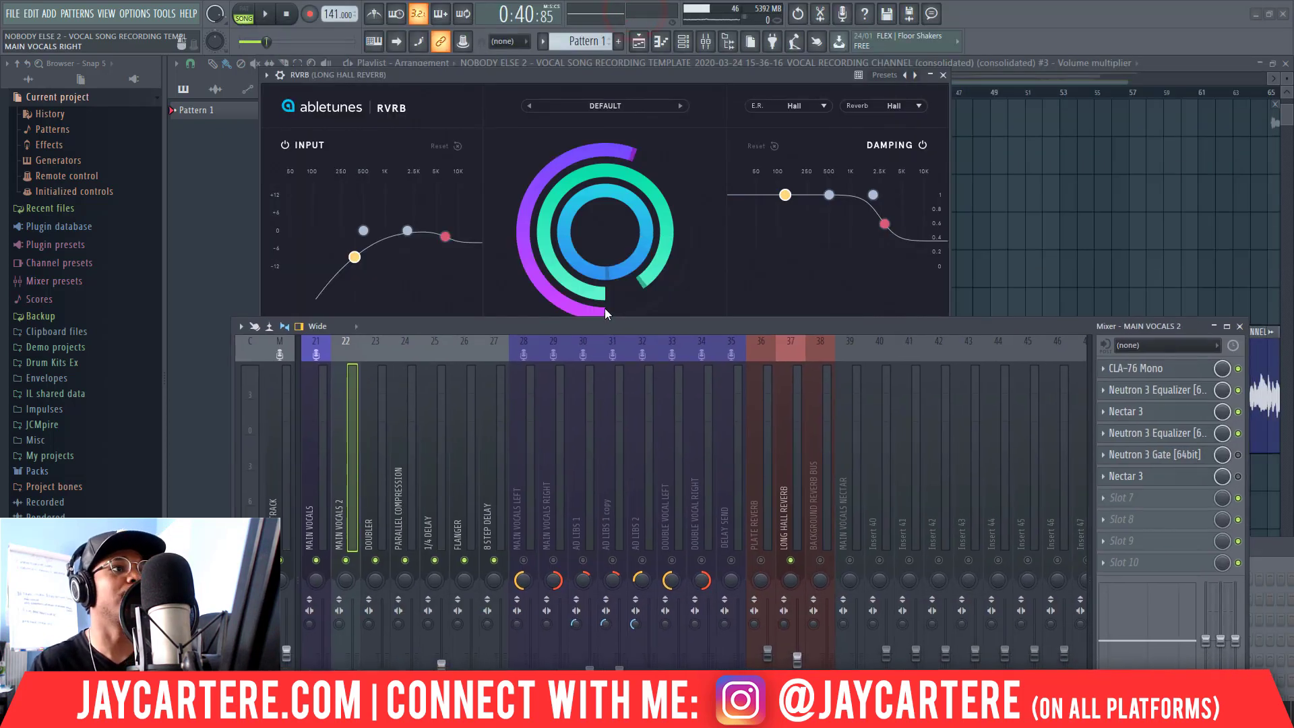
pyautogui.press('space')
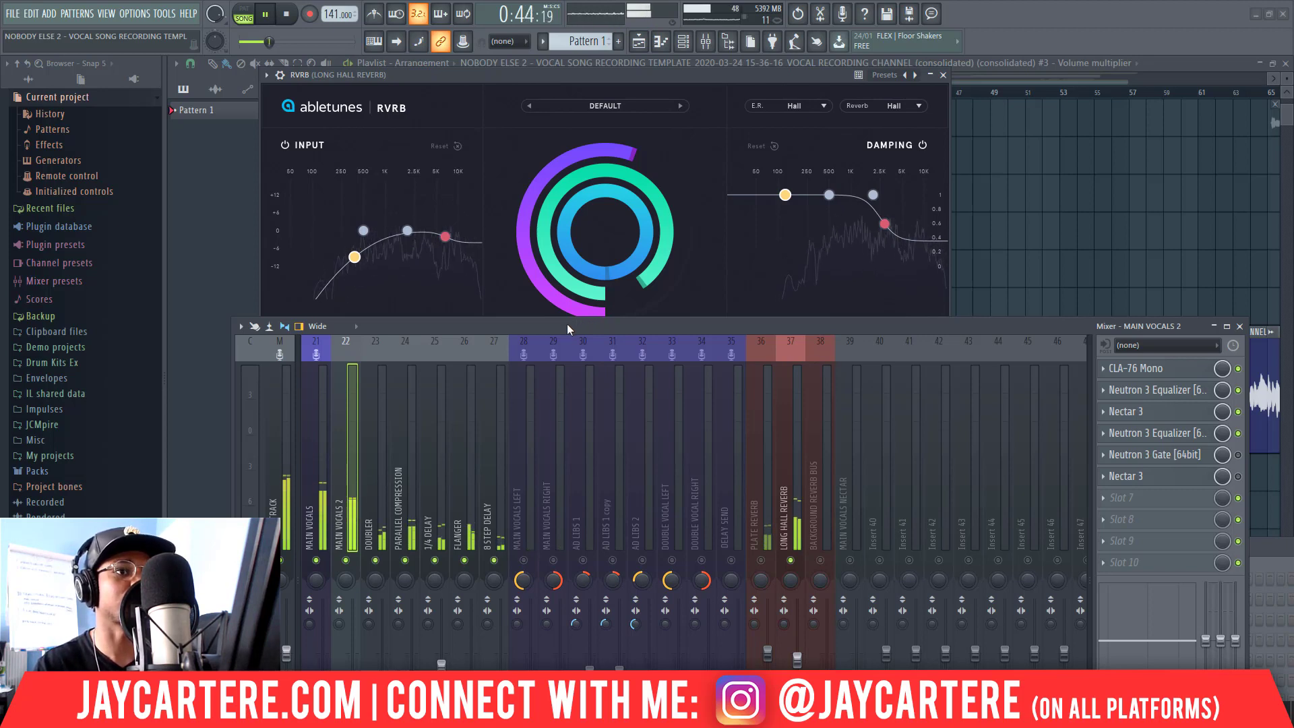
pyautogui.moveTo(568, 323); pyautogui.dragTo(541, 69)
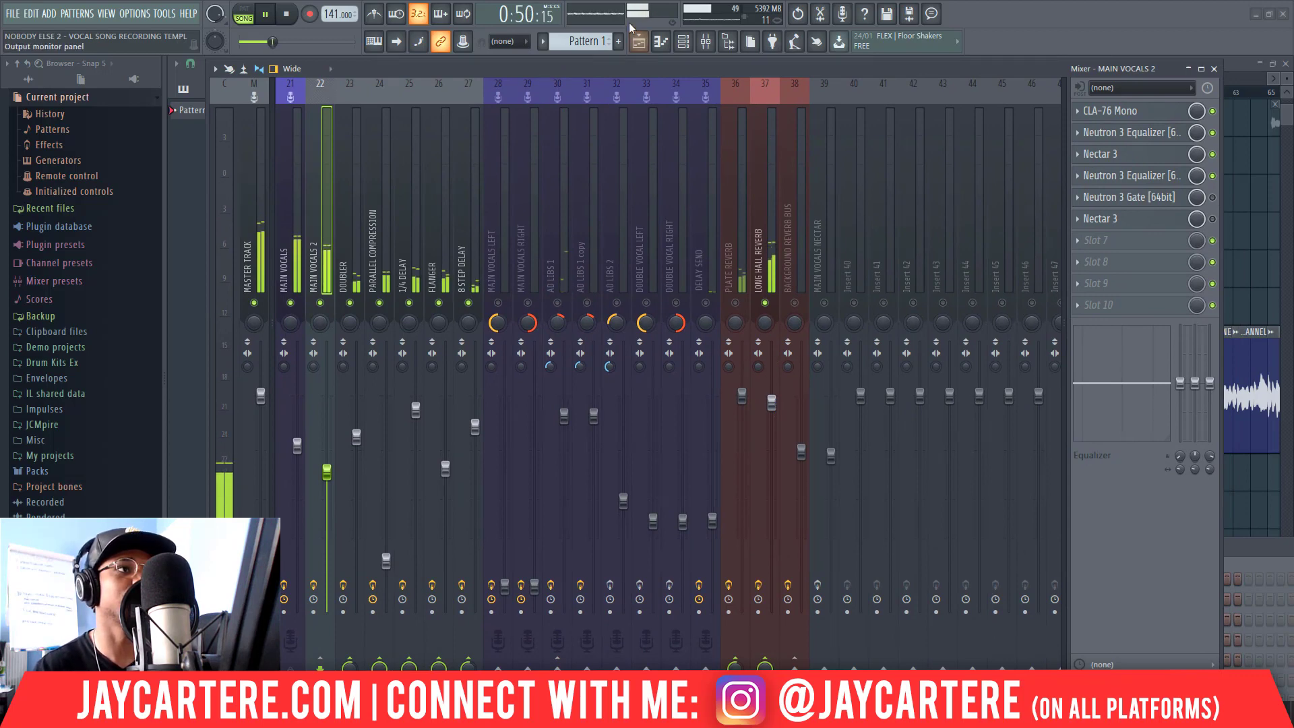
pyautogui.click(643, 69)
pyautogui.moveTo(1293, 234); pyautogui.dragTo(664, 118)
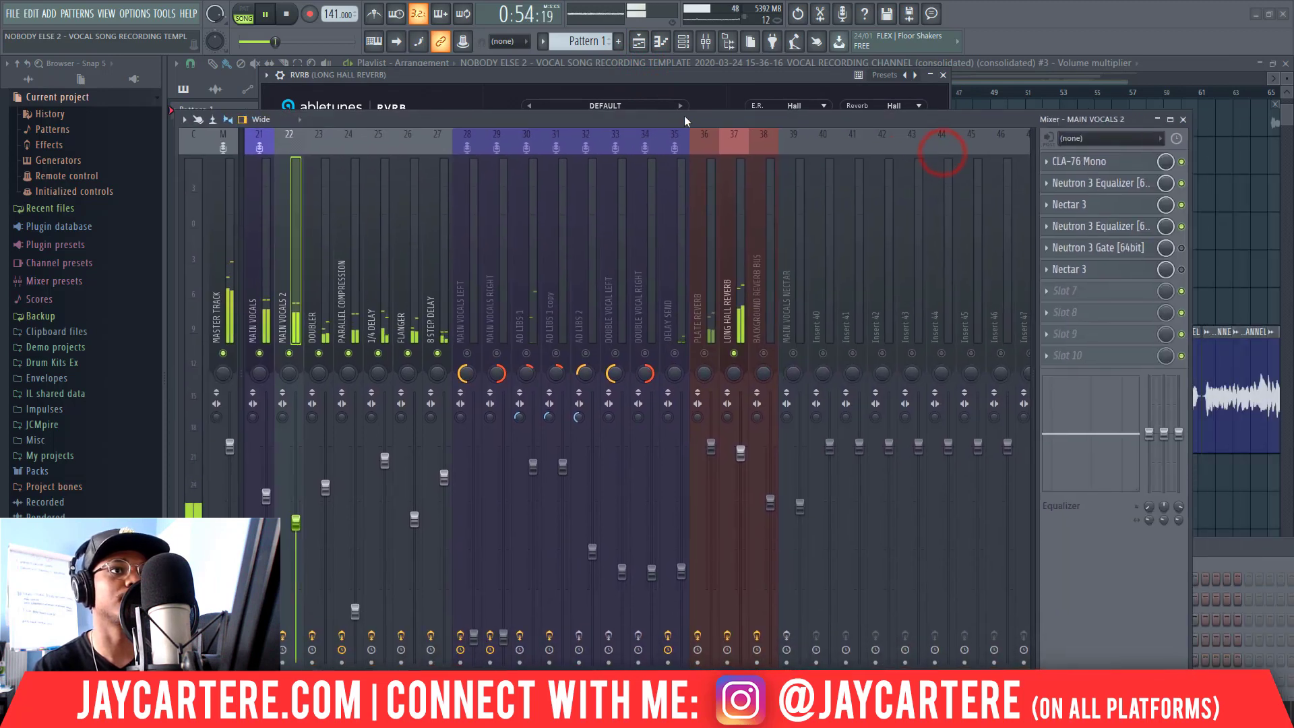
pyautogui.click(734, 265)
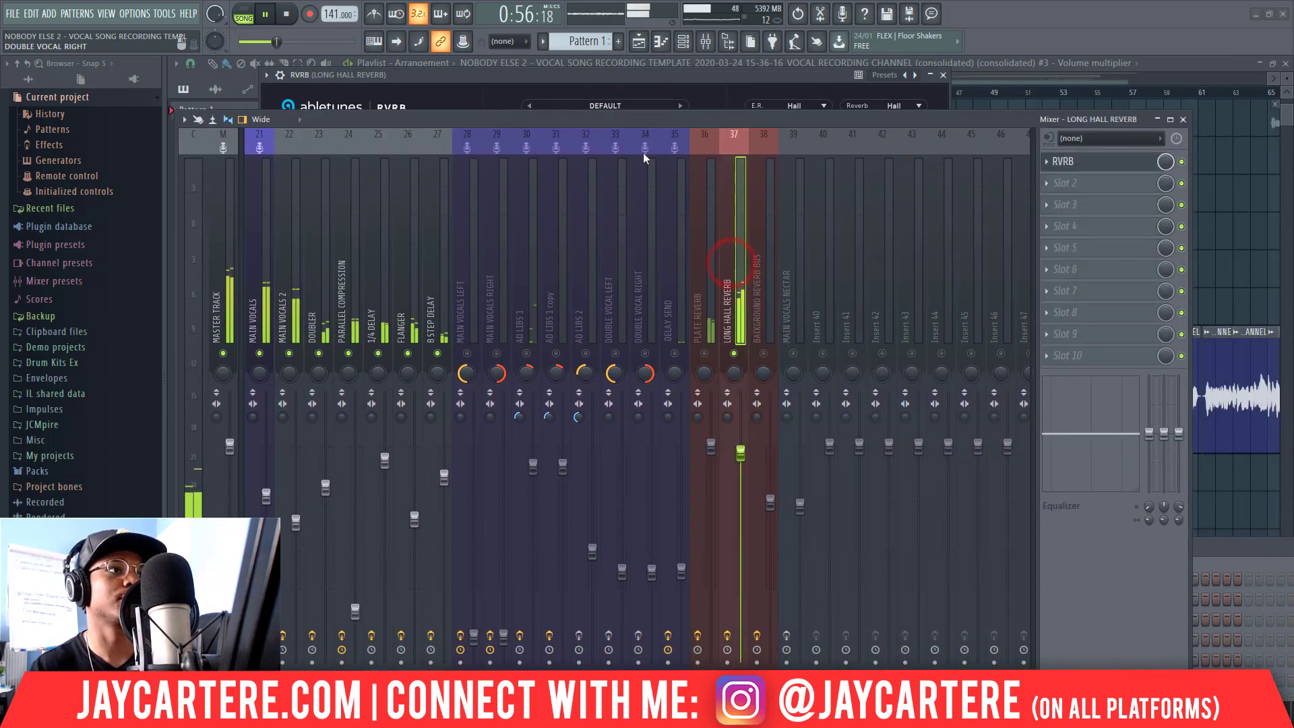
pyautogui.press('space')
# Move the mixer aside to uncover the long hall RVRB window and play the vocals.
pyautogui.moveTo(669, 116); pyautogui.dragTo(1284, 103)
pyautogui.moveTo(1200, 93); pyautogui.dragTo(1257, 93)
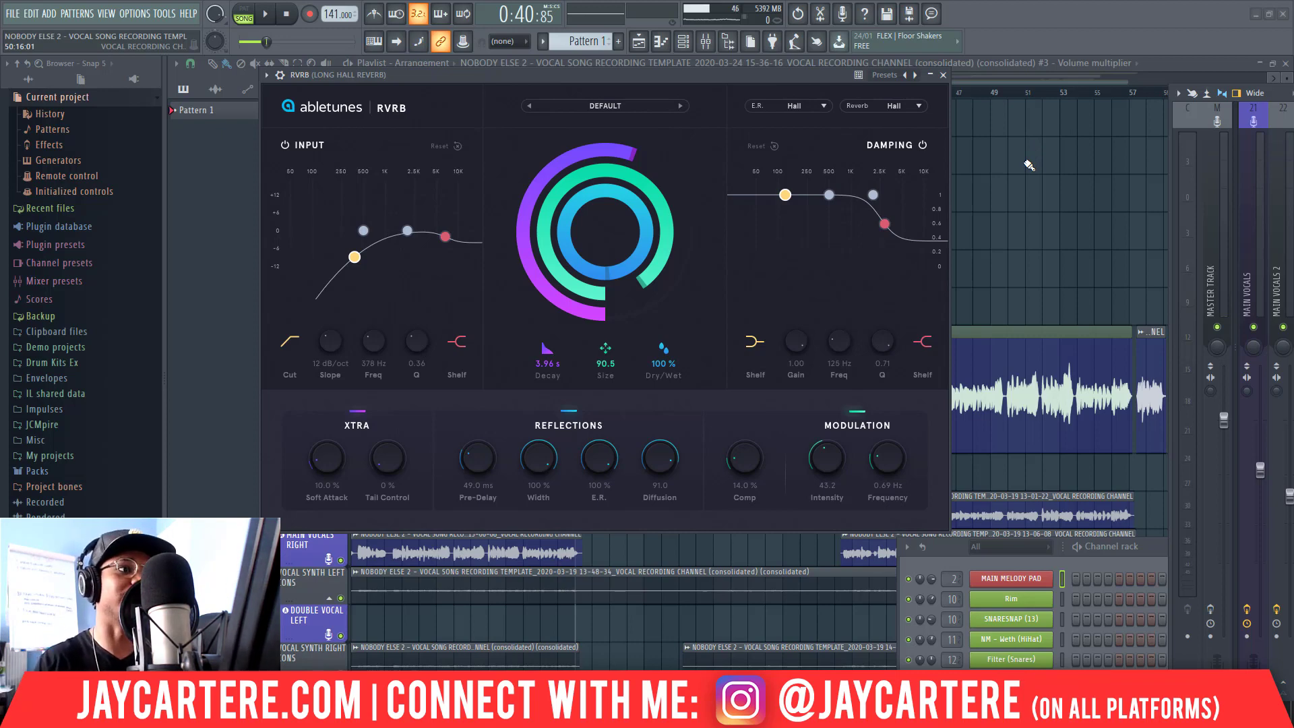
pyautogui.press('space')
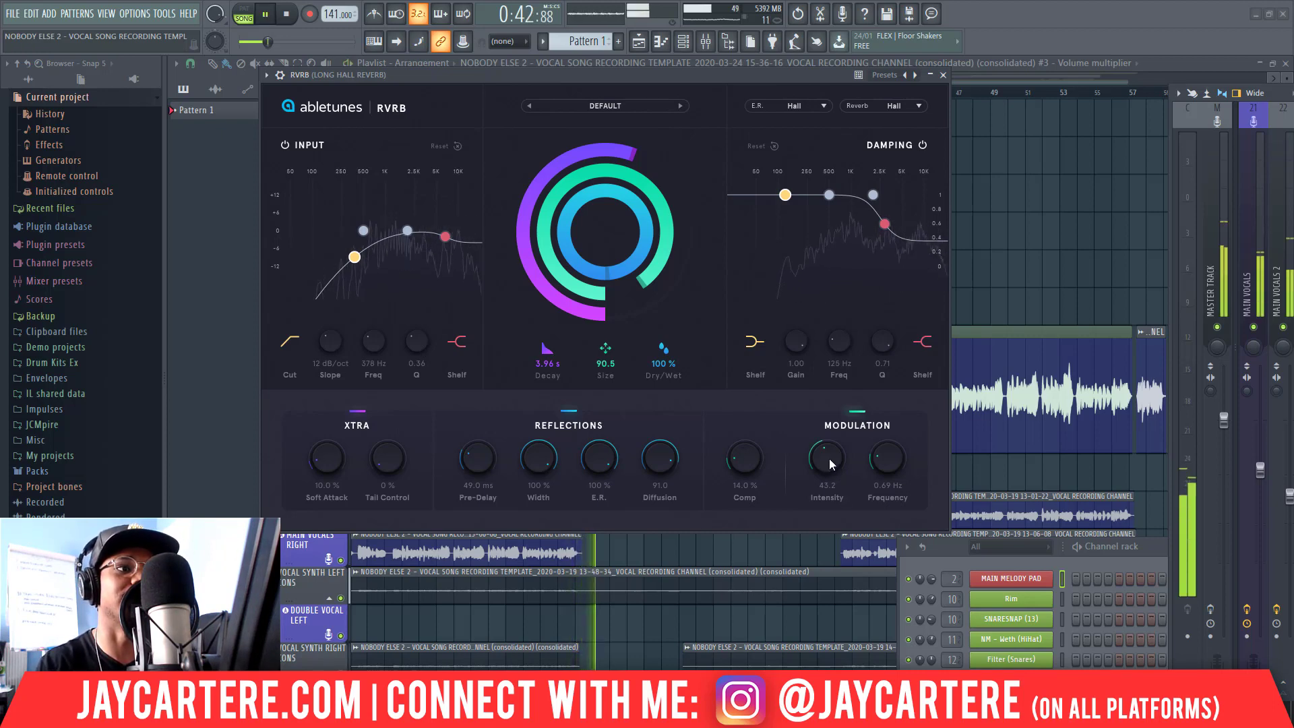
# Raise the long hall reverb's modulation intensity to 100 and its frequency to 9.00 Hz during playback, and stop the vocals.
pyautogui.moveTo(828, 459); pyautogui.dragTo(828, 359)
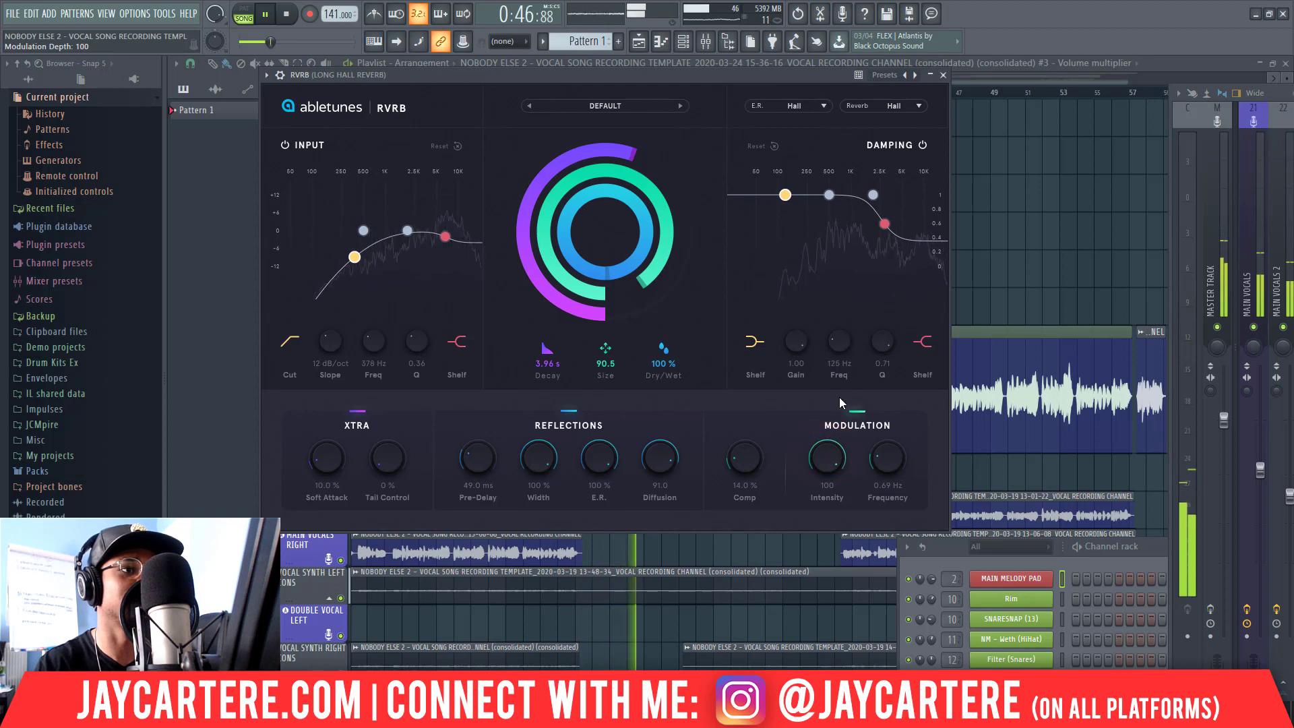
pyautogui.moveTo(889, 463); pyautogui.dragTo(879, 398)
pyautogui.press('space')
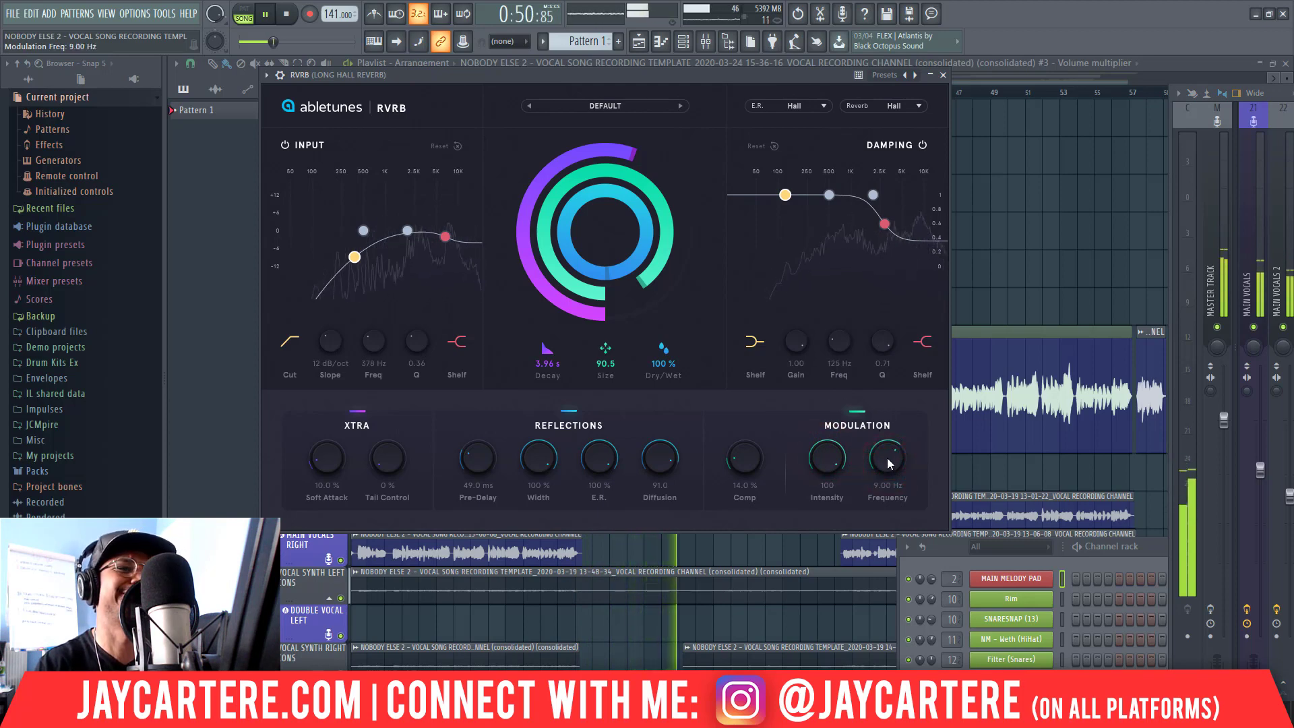
# Lower the long hall reverb's modulation frequency to 0.62 Hz and its intensity to 37.0.
pyautogui.moveTo(887, 458); pyautogui.dragTo(888, 519)
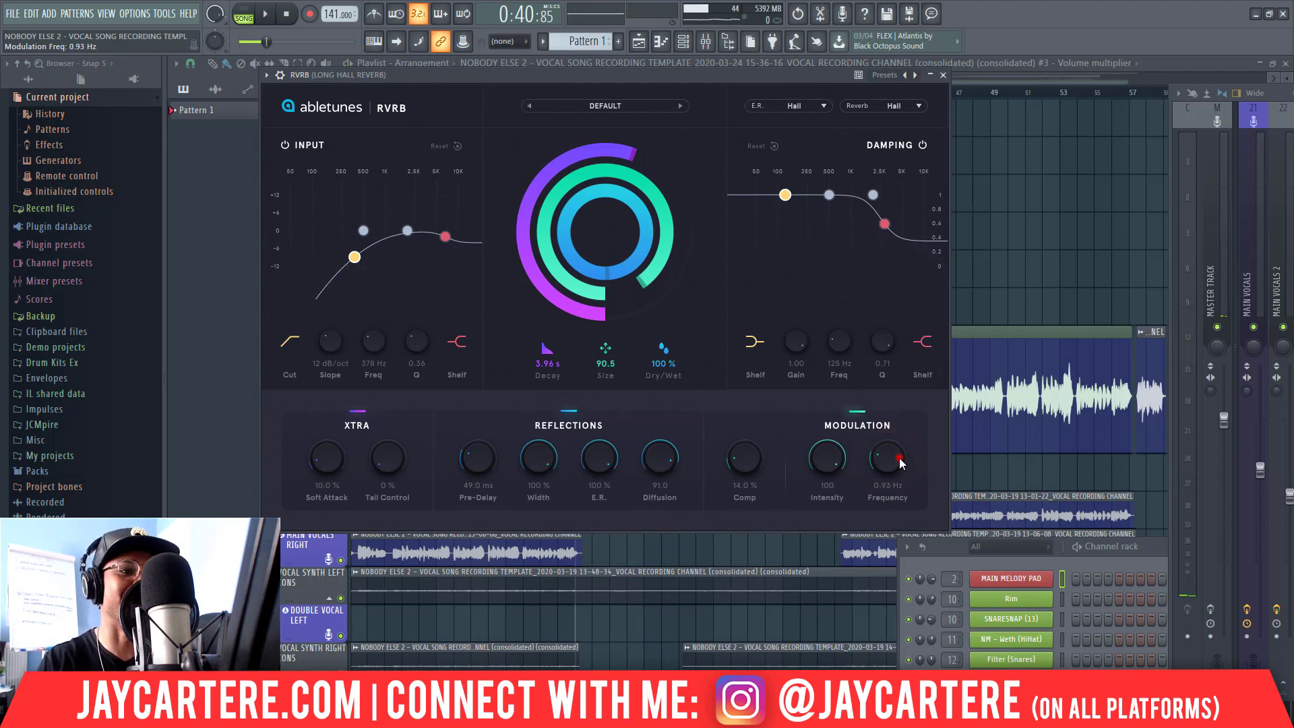
pyautogui.moveTo(899, 462); pyautogui.dragTo(899, 465)
pyautogui.moveTo(819, 458); pyautogui.dragTo(819, 534)
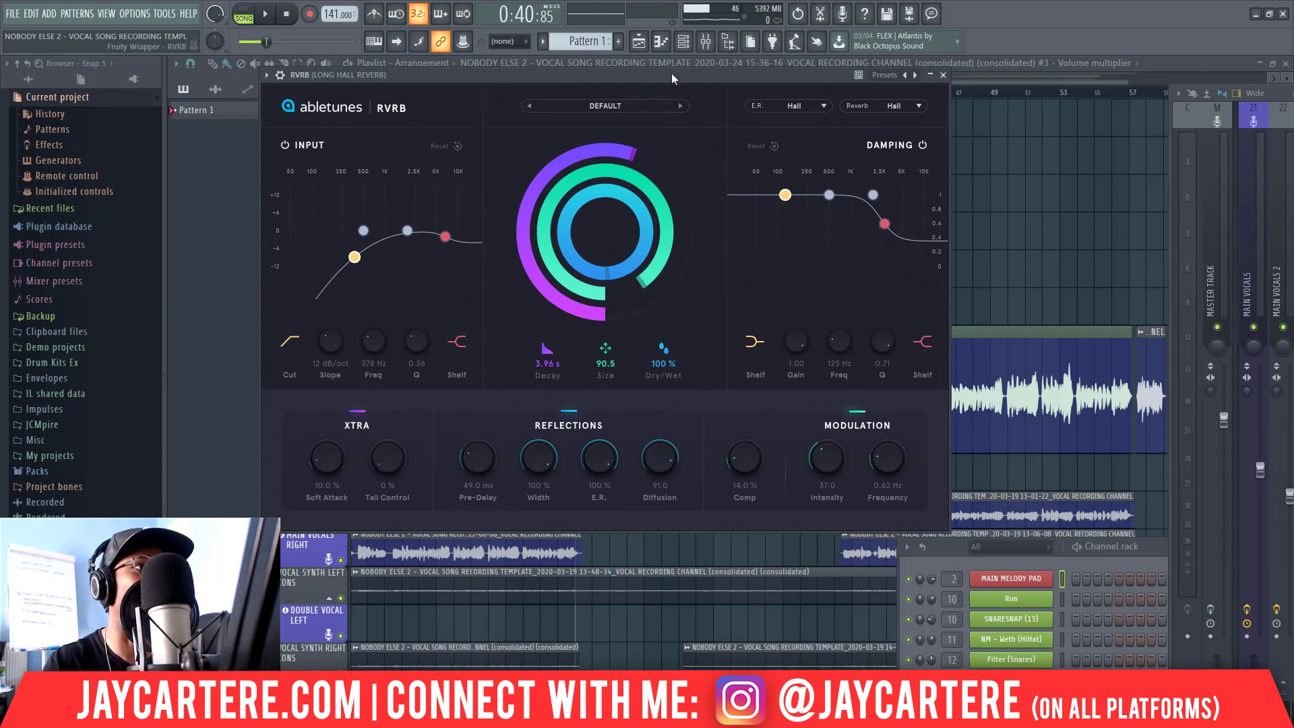
# Move the RVRB window and channel rack apart to uncover the modulation controls, and keep the E.R. reflections at 100%.
pyautogui.moveTo(671, 72); pyautogui.dragTo(743, 120)
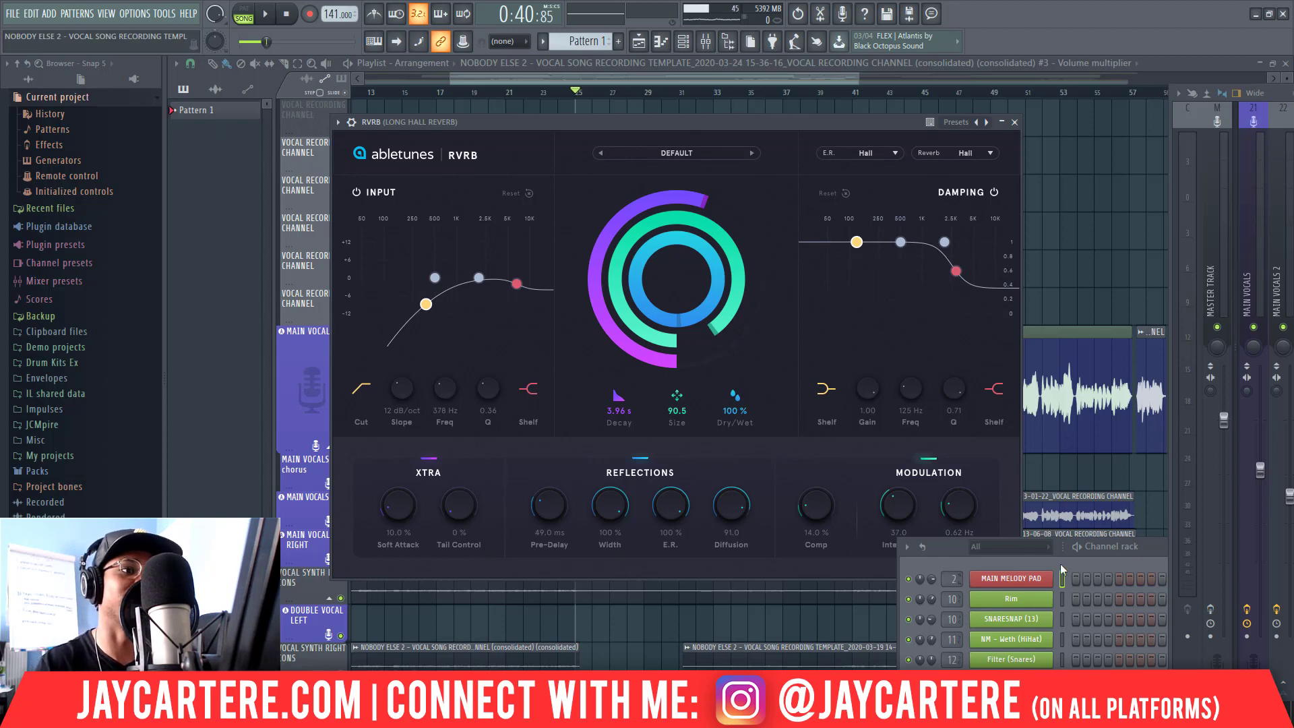
pyautogui.moveTo(957, 552); pyautogui.dragTo(948, 586)
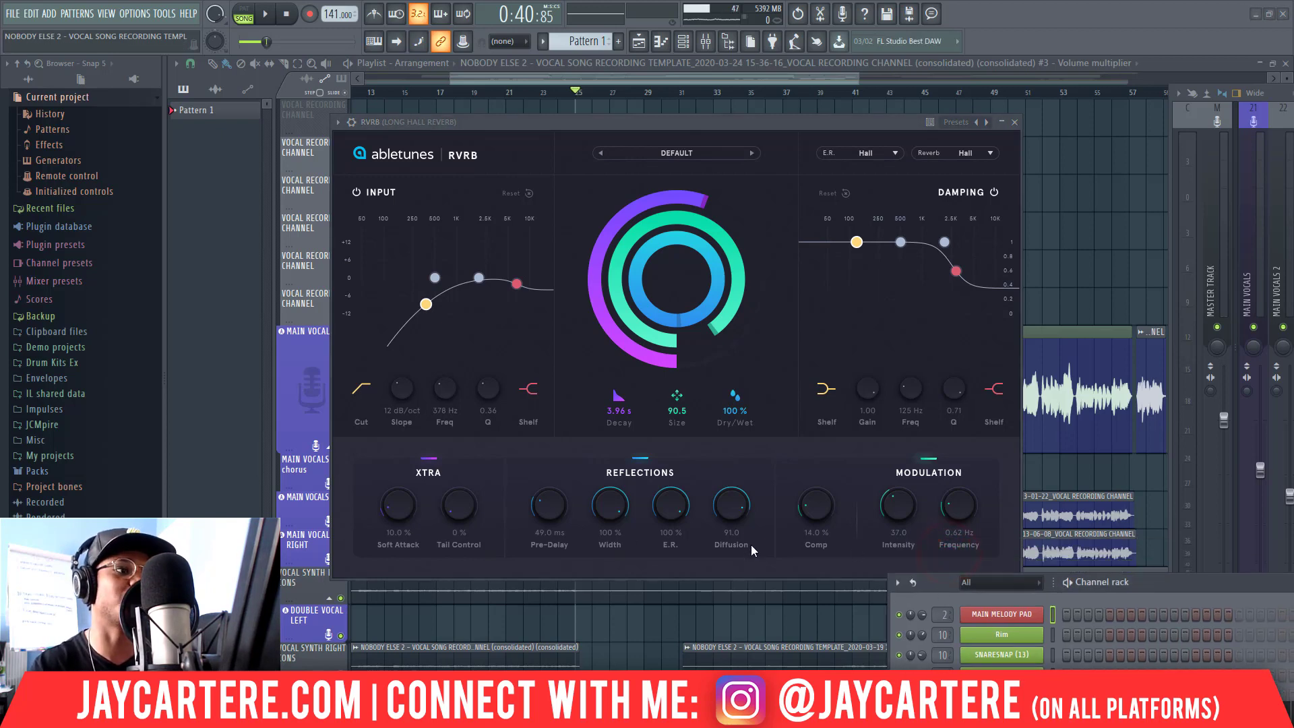
pyautogui.click(670, 544)
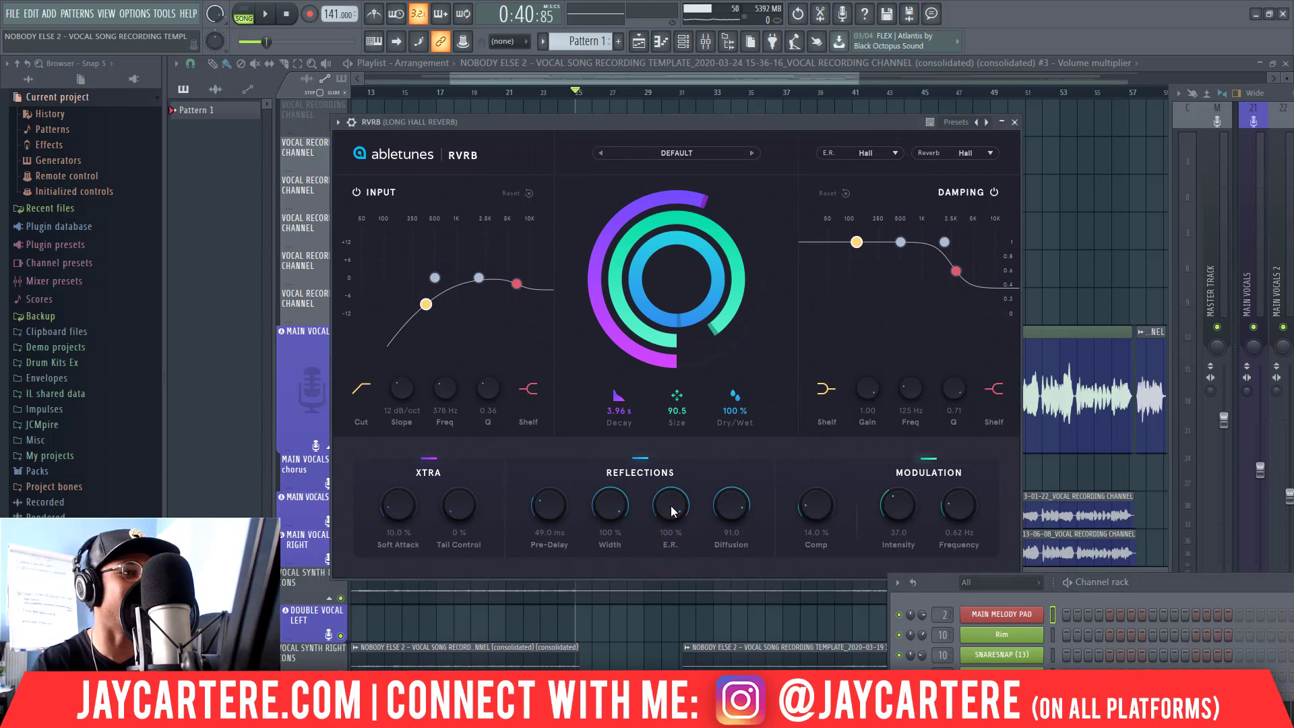
pyautogui.moveTo(669, 505); pyautogui.dragTo(689, 463)
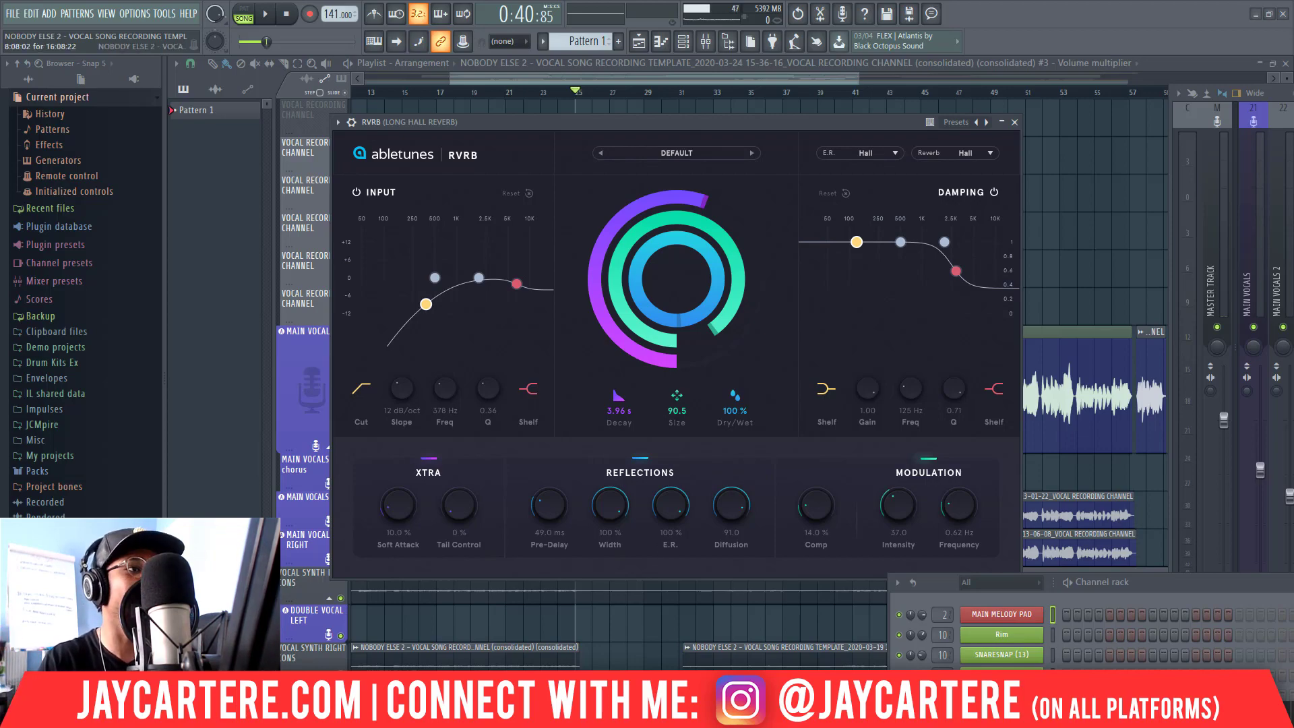
# Minimize FL Studio to bring up the Abletunes RVRB product page in the browser.
pyautogui.click(1255, 14)
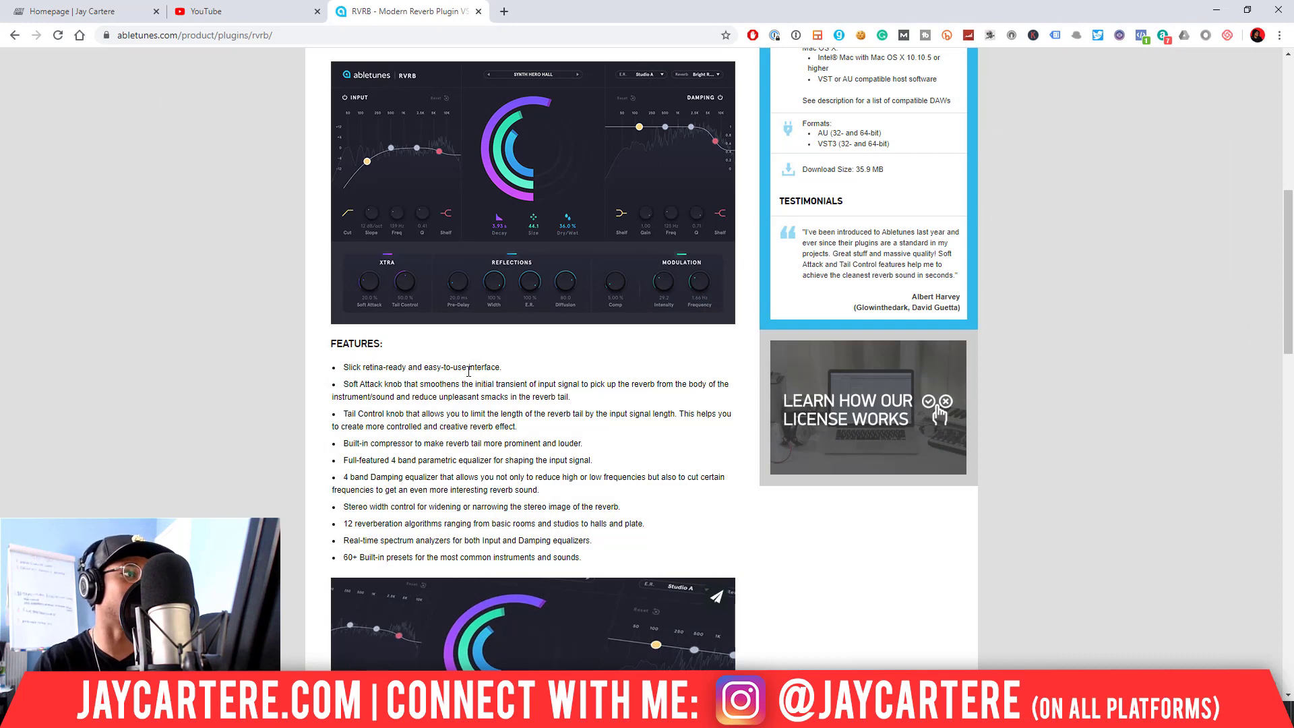